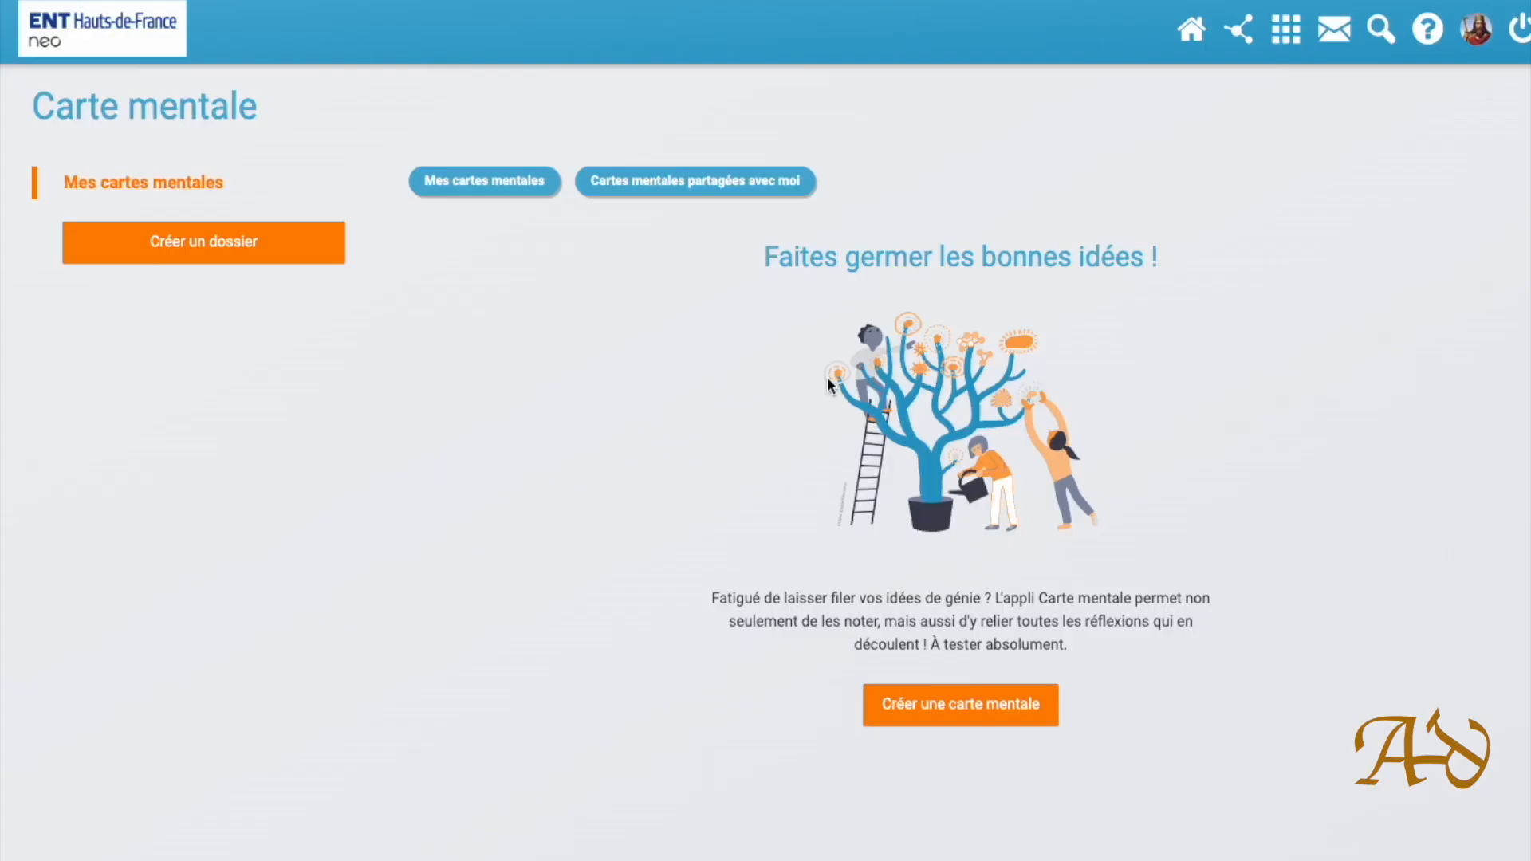
Create and save a mind map named "Mes professeurs - 2022/2023 - 3A"
click(950, 713)
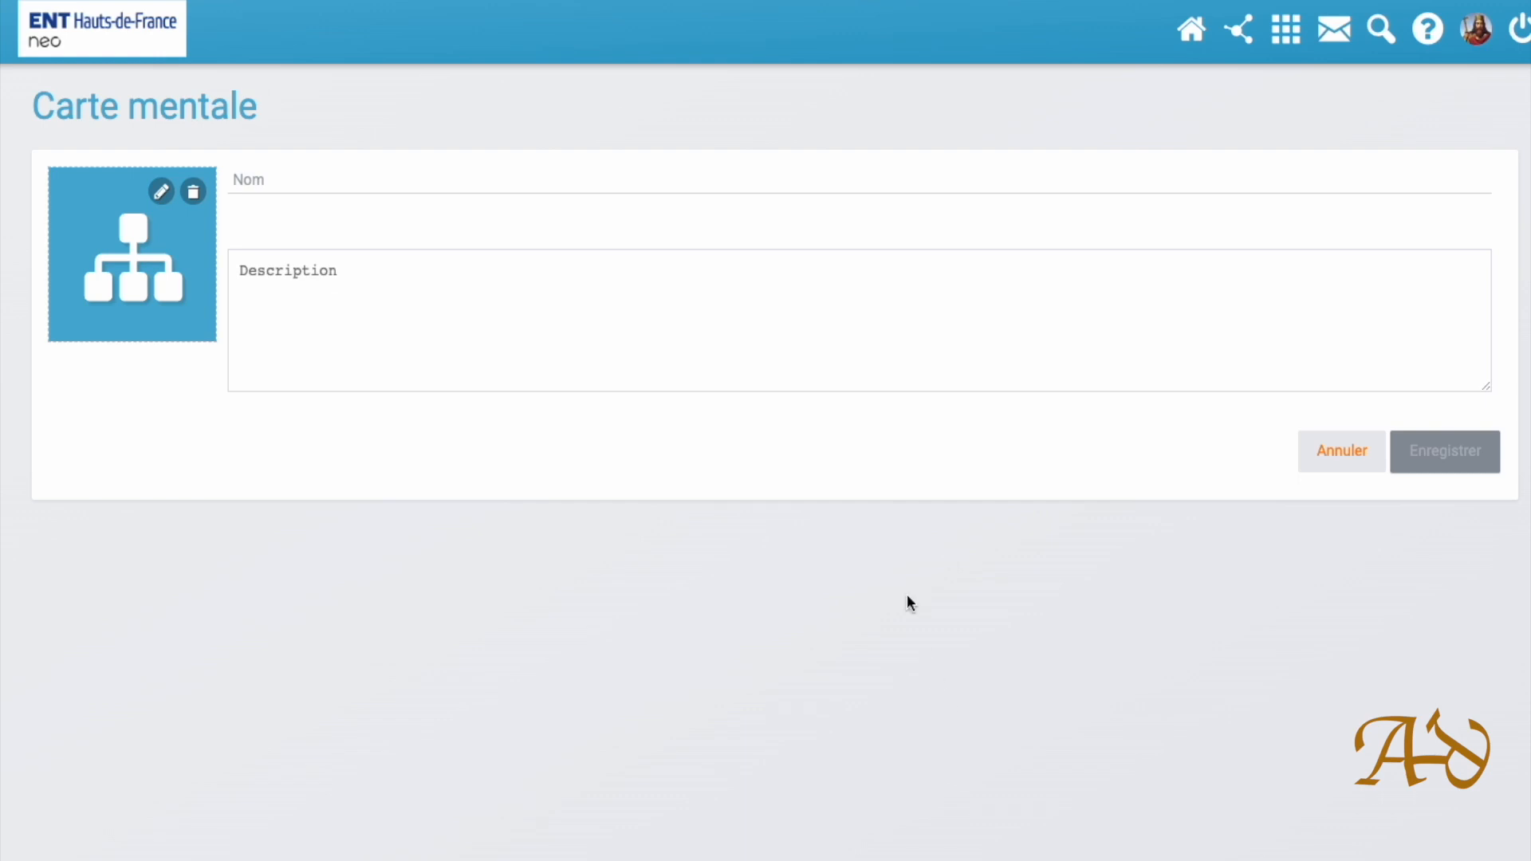
click(693, 177)
text(M)
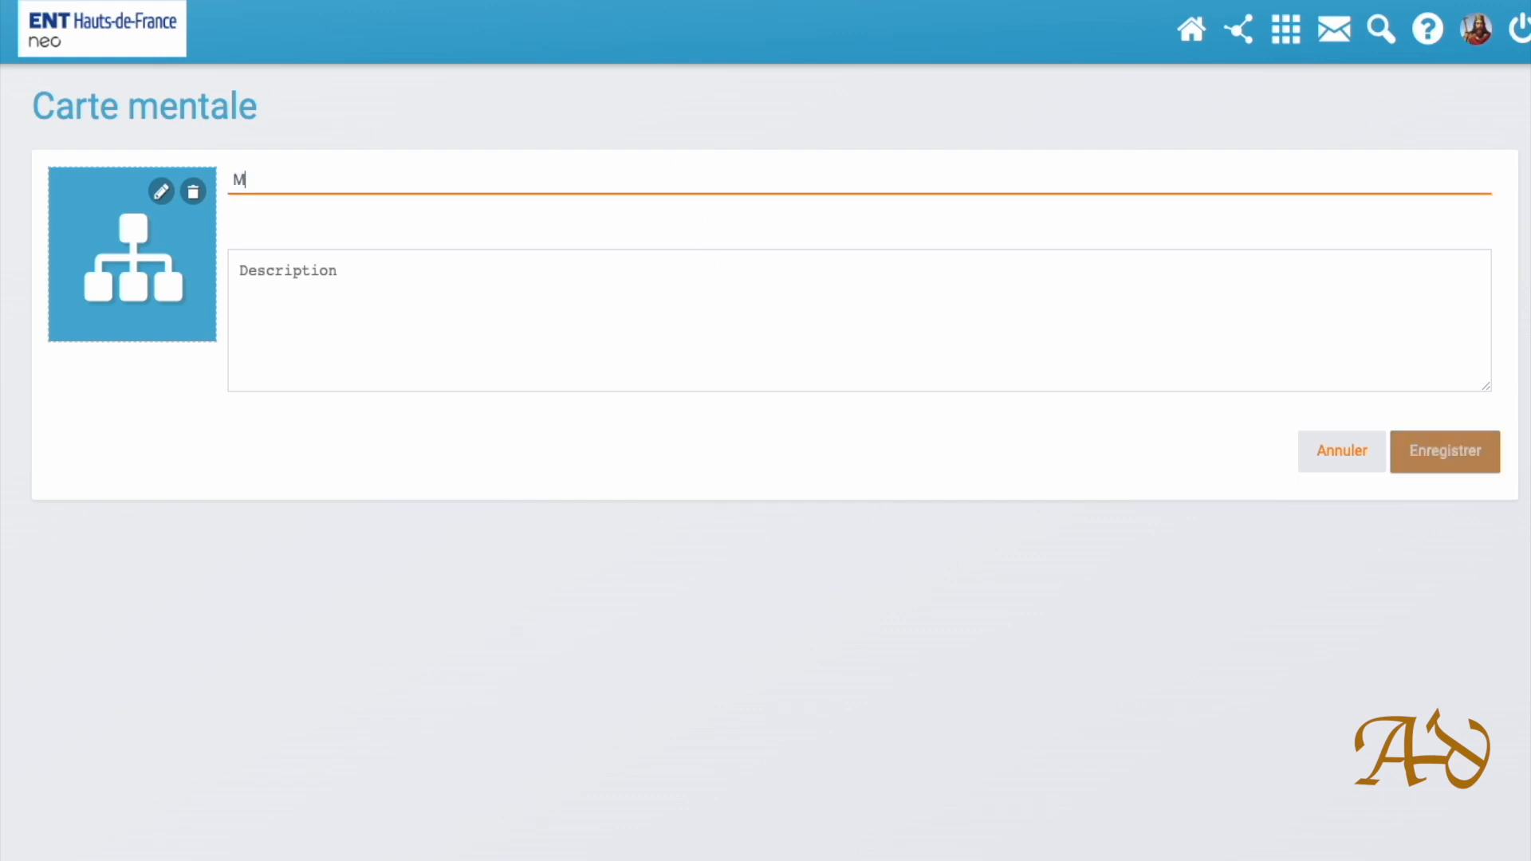
text(es professeu)
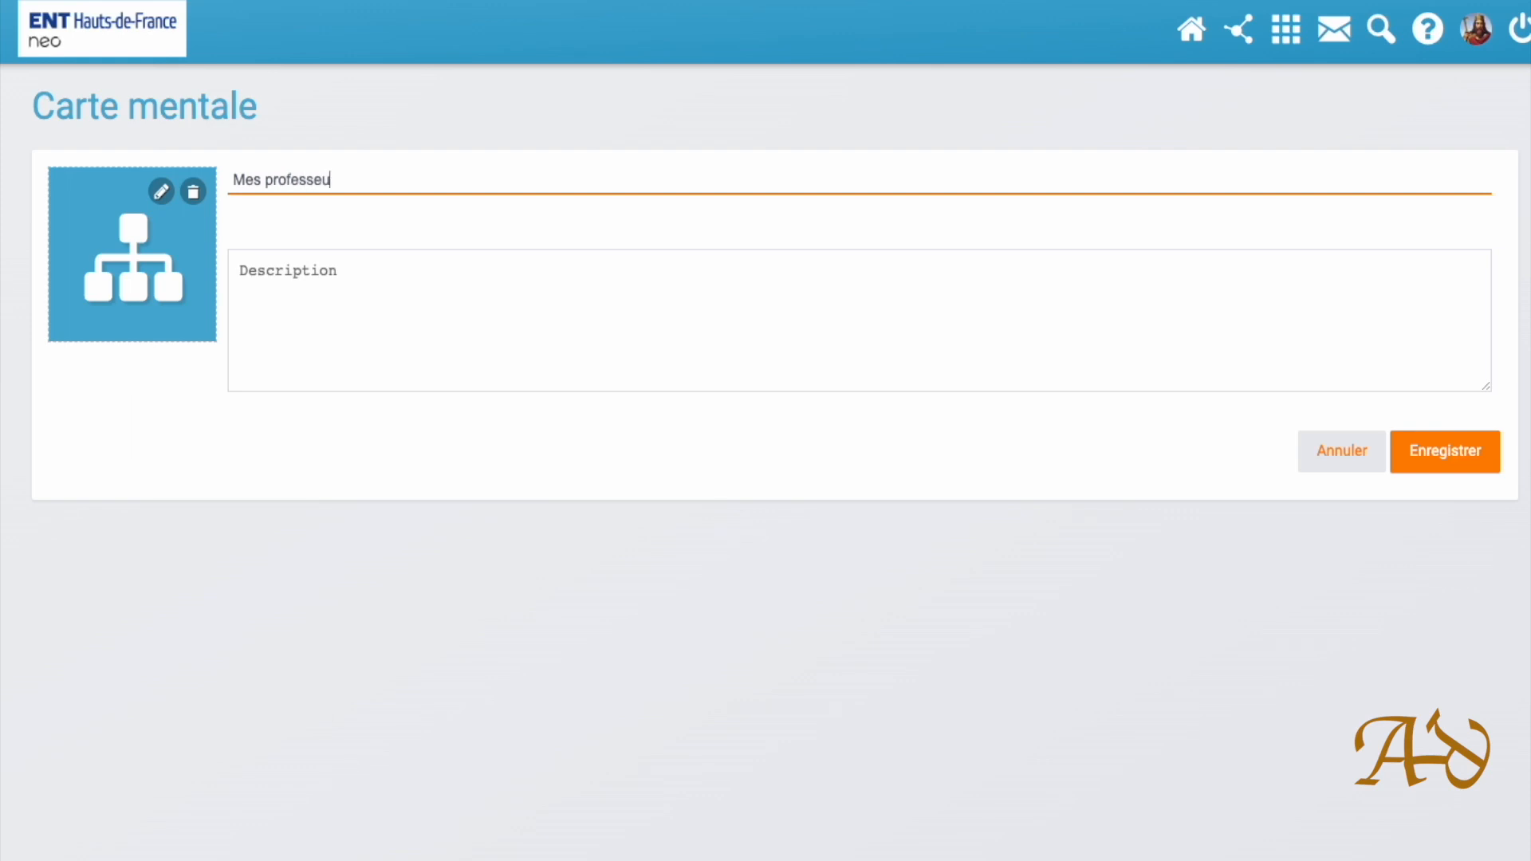
text(rs - 2022/2023 - 3A)
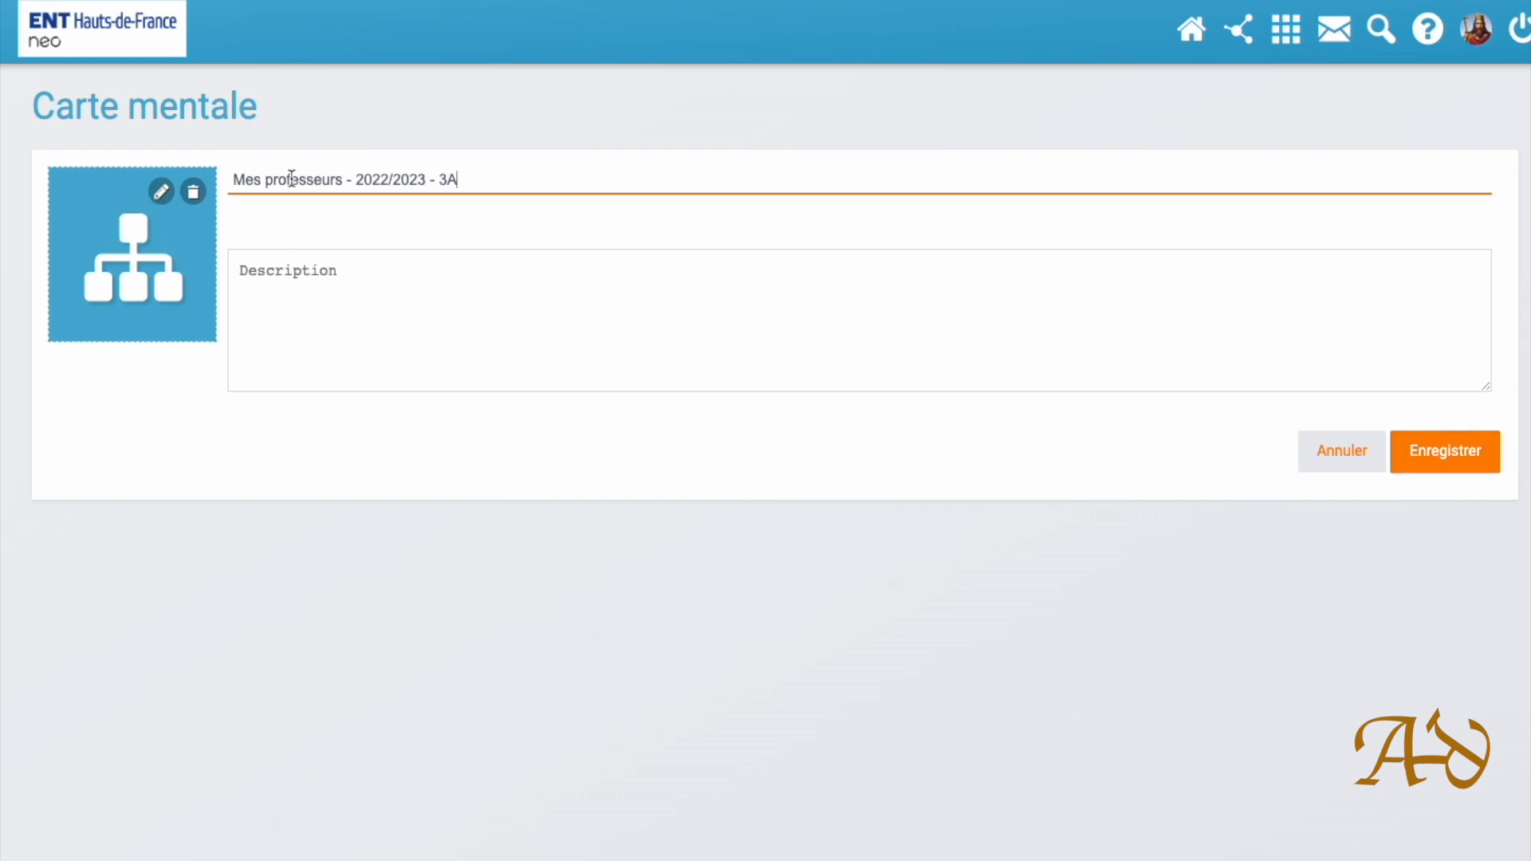
click(1406, 463)
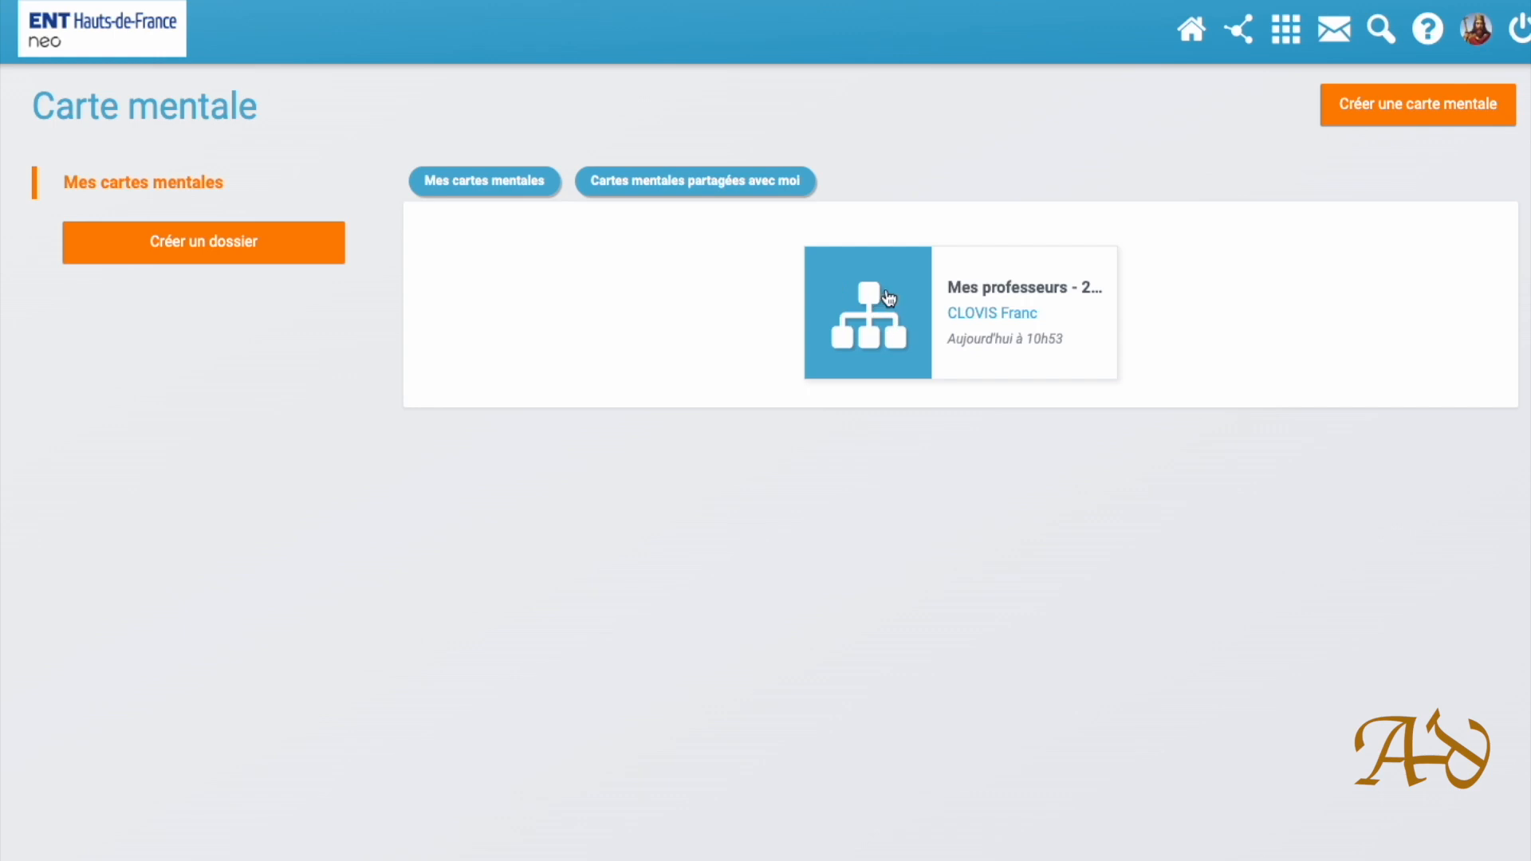
Open the "Mes professeurs - 2022/2023 - 3A" mind map and re-confirm the central node's text so its box fits the title
click(1058, 299)
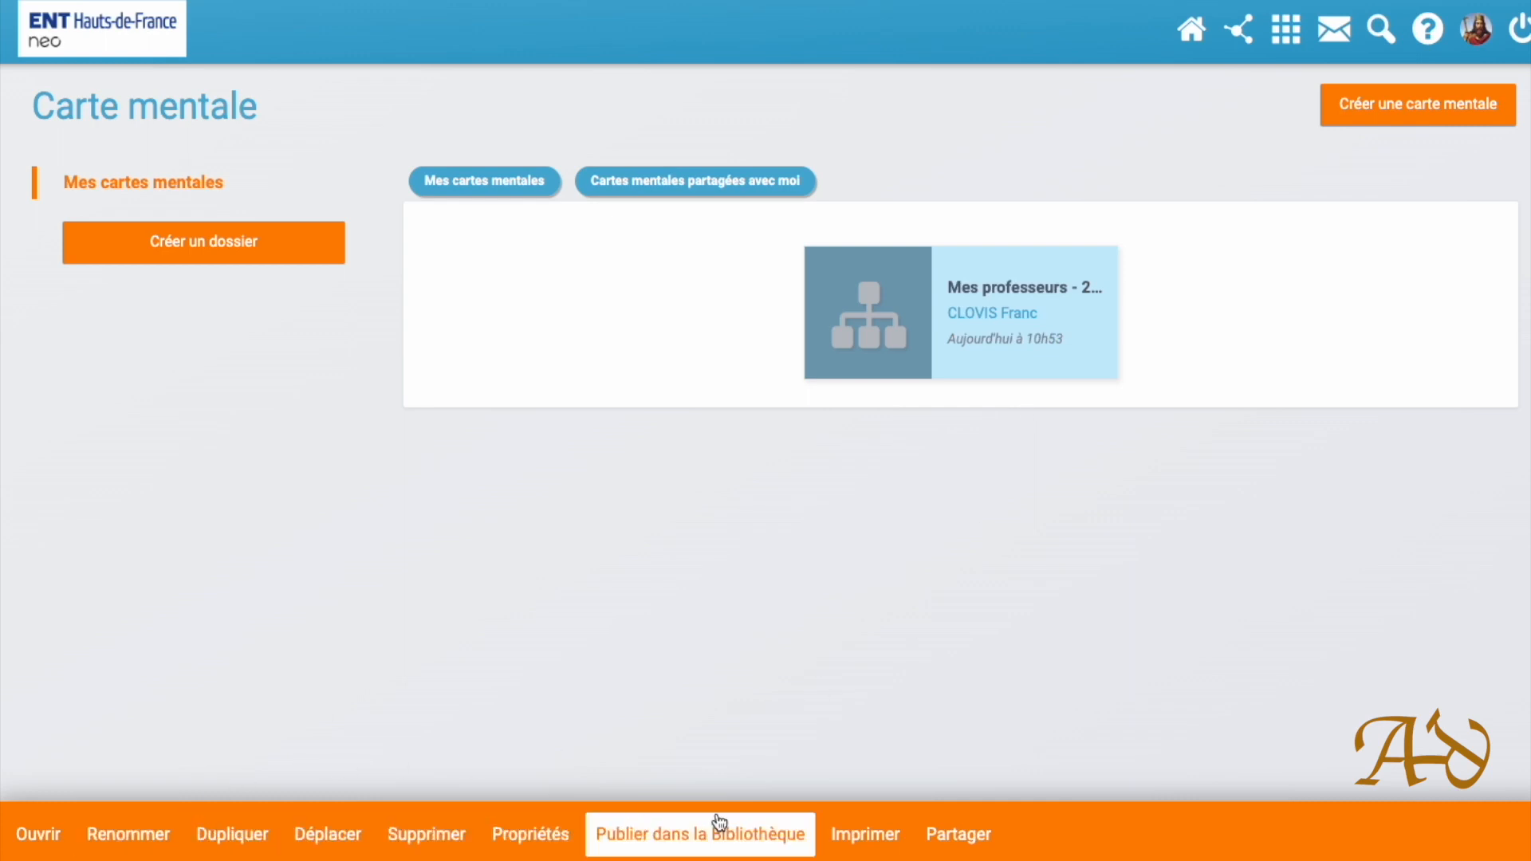
click(1017, 294)
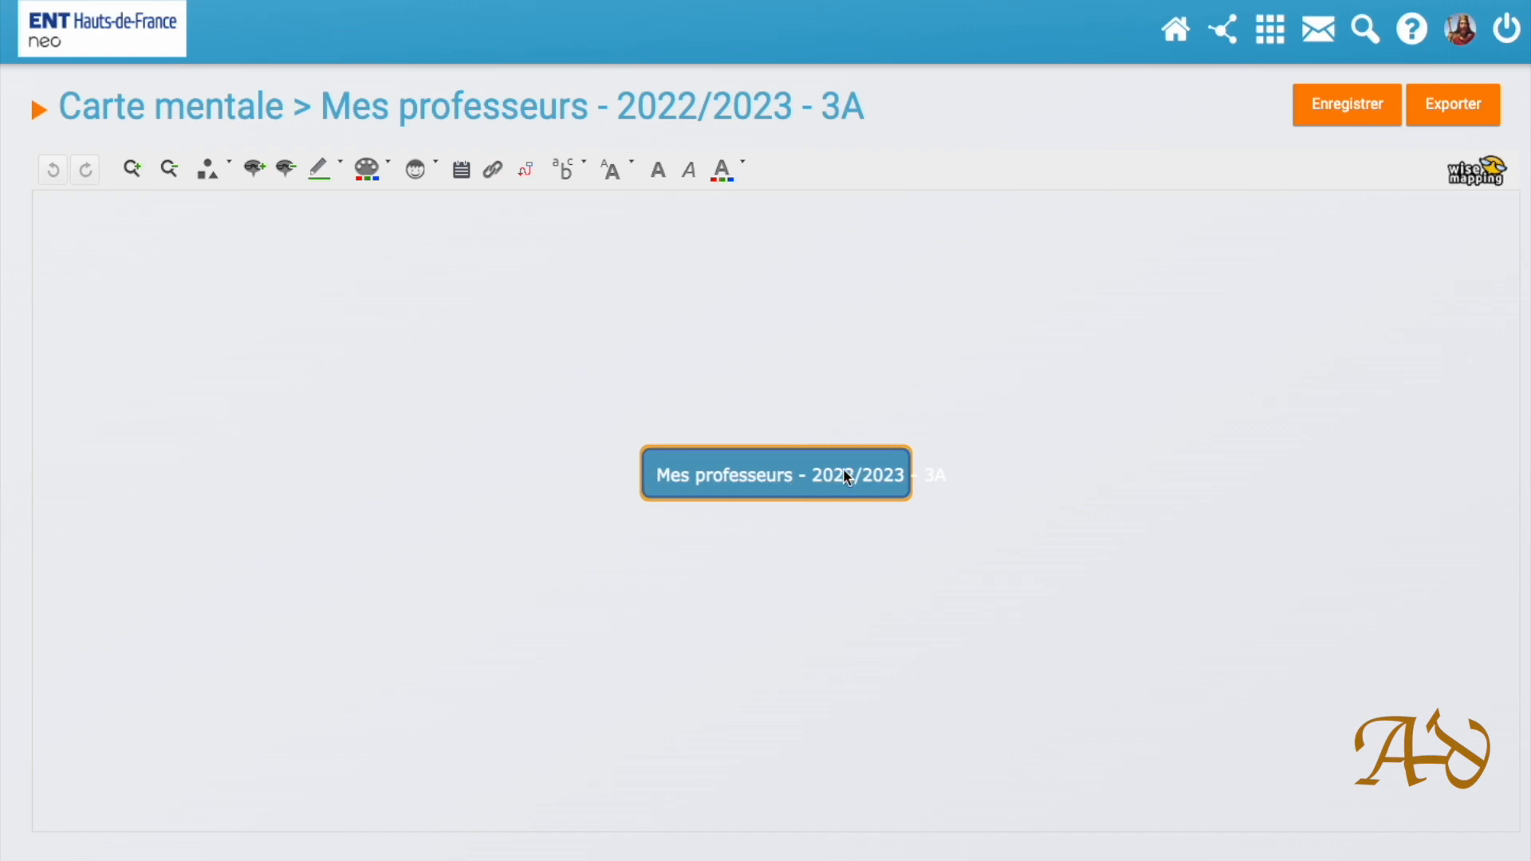
double_click(905, 465)
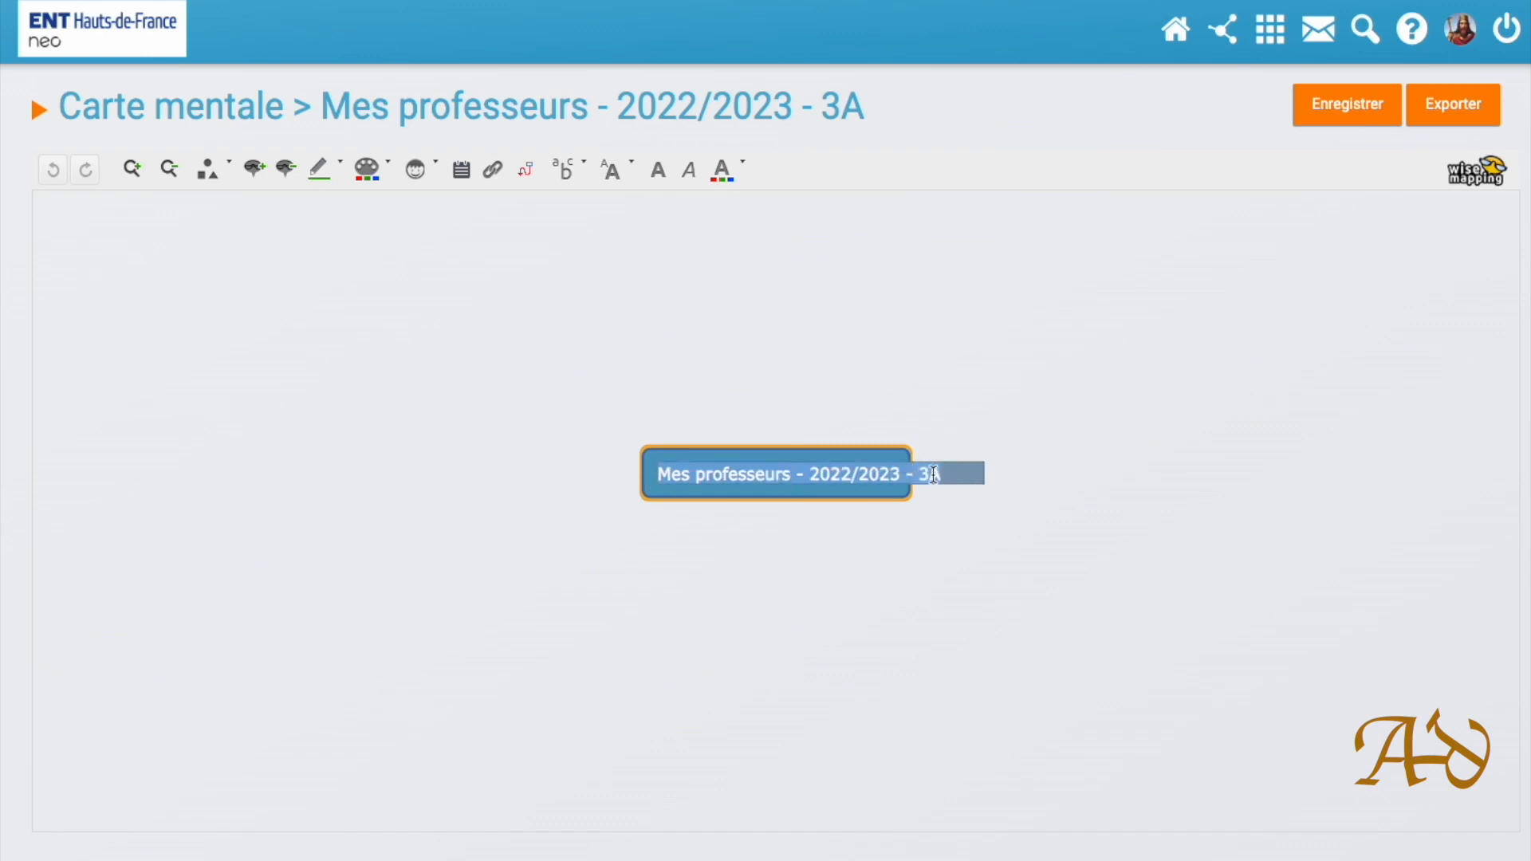
click(927, 568)
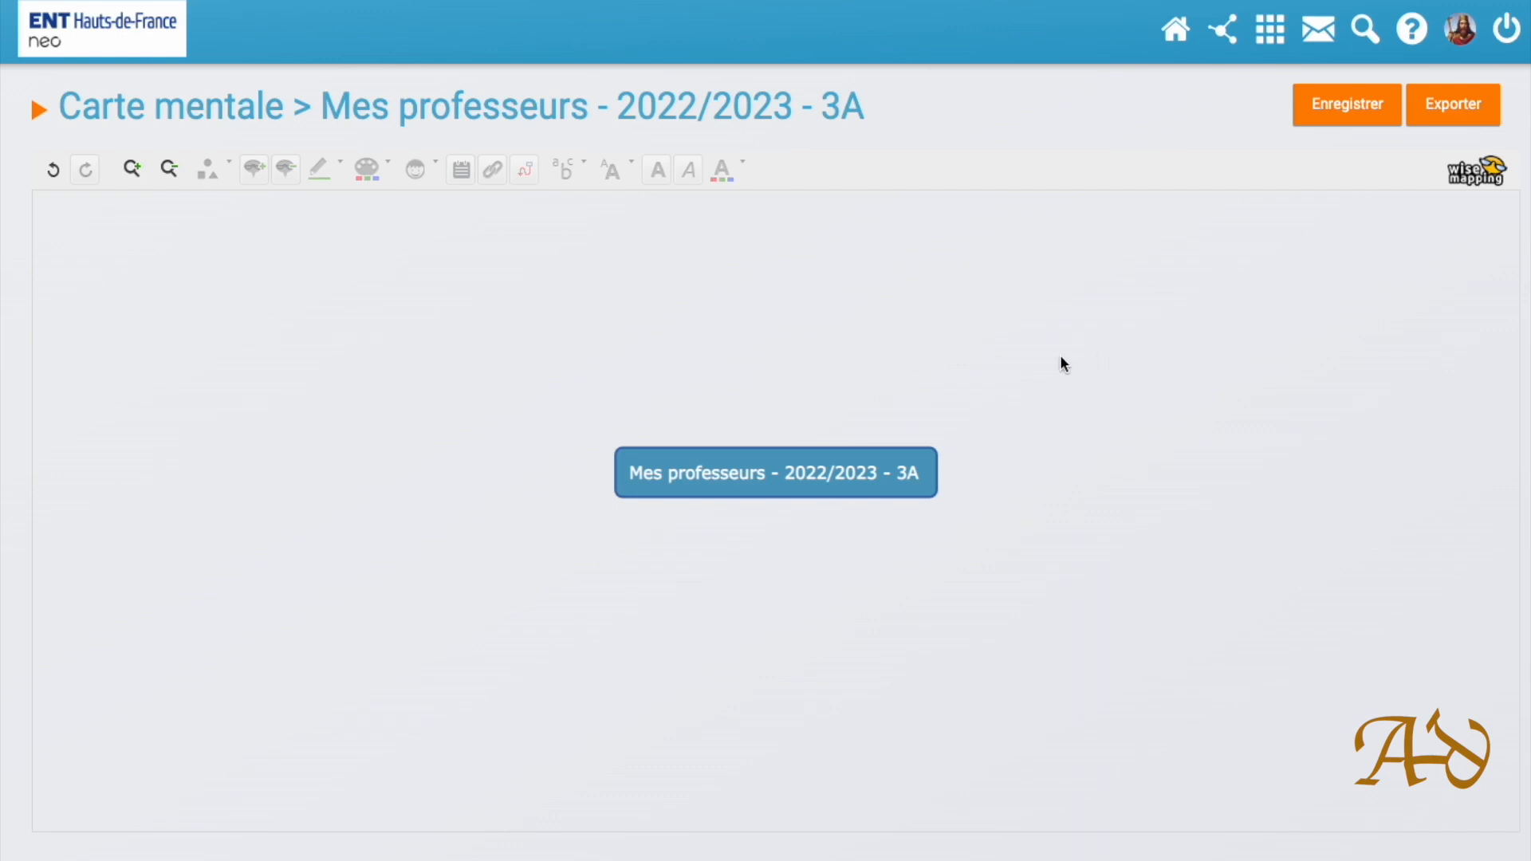
Add four main nodes to the right of the central node
double_click(1014, 355)
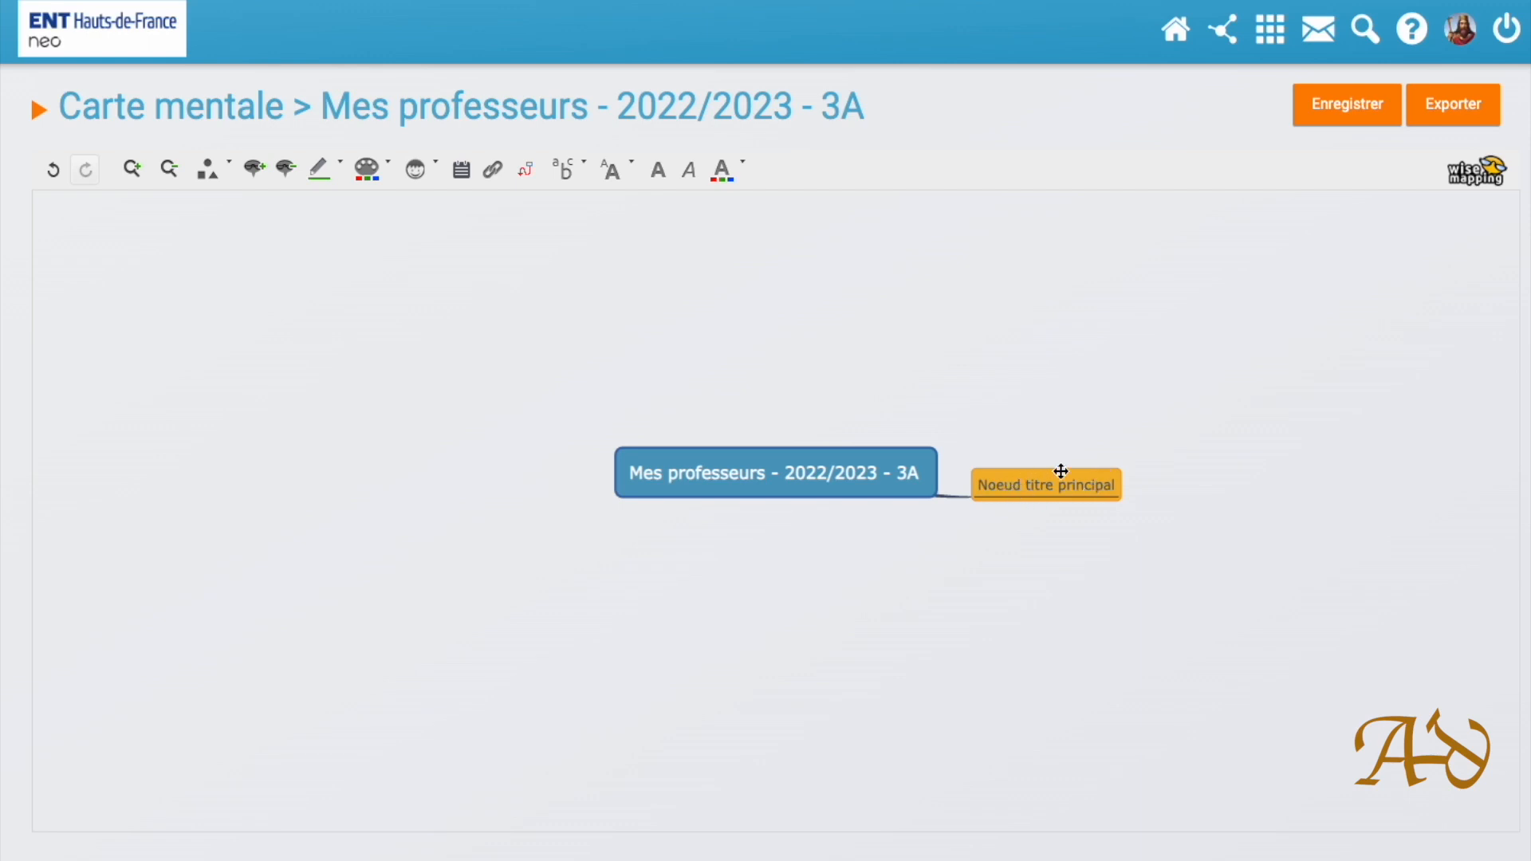
double_click(1035, 443)
double_click(1034, 412)
double_click(1031, 399)
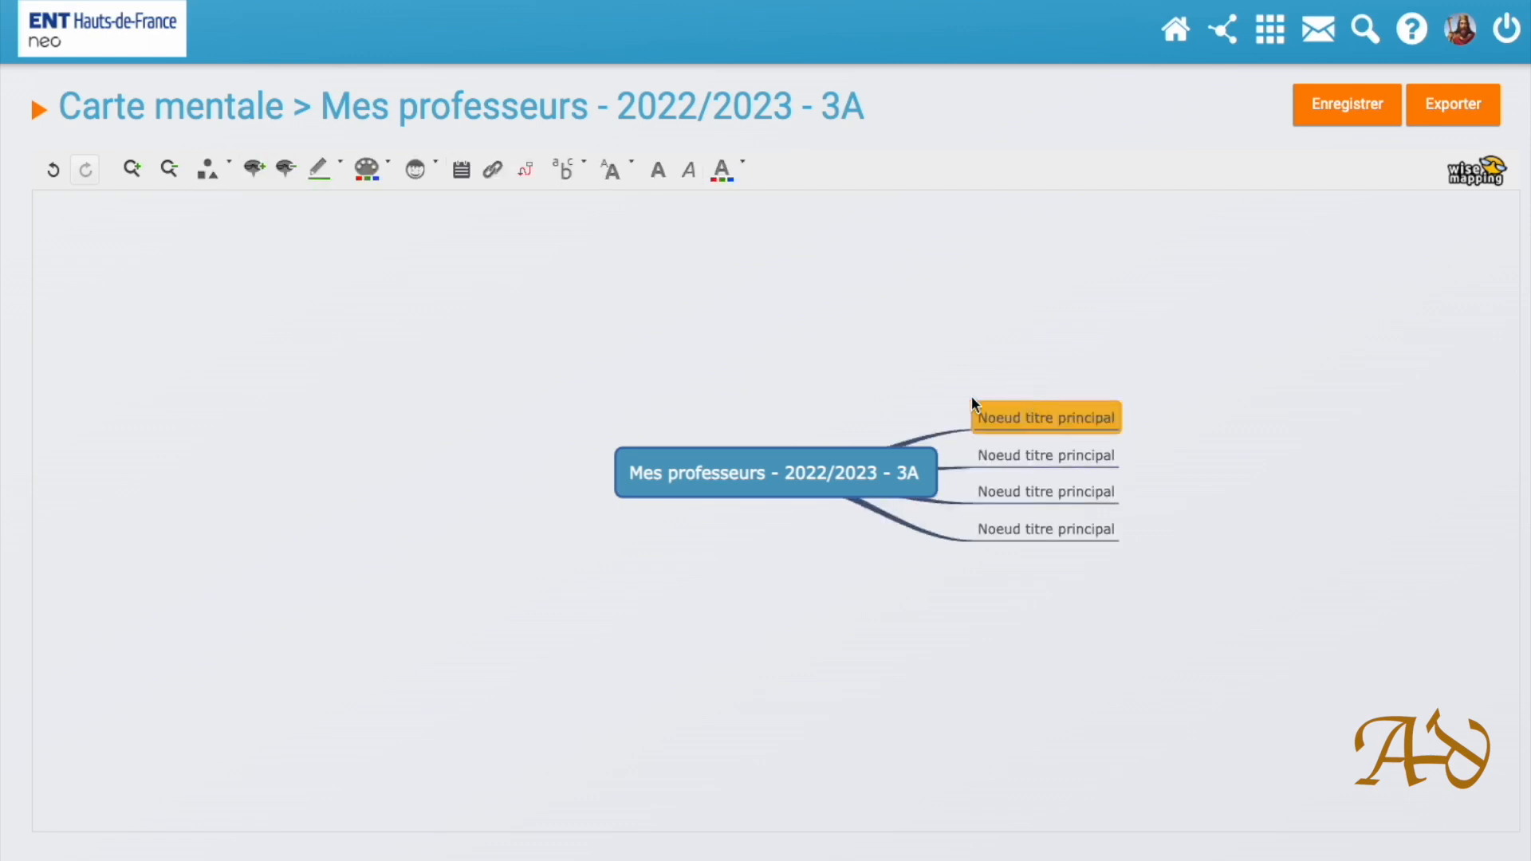
Add five main nodes to the left of the central node
double_click(509, 395)
double_click(514, 396)
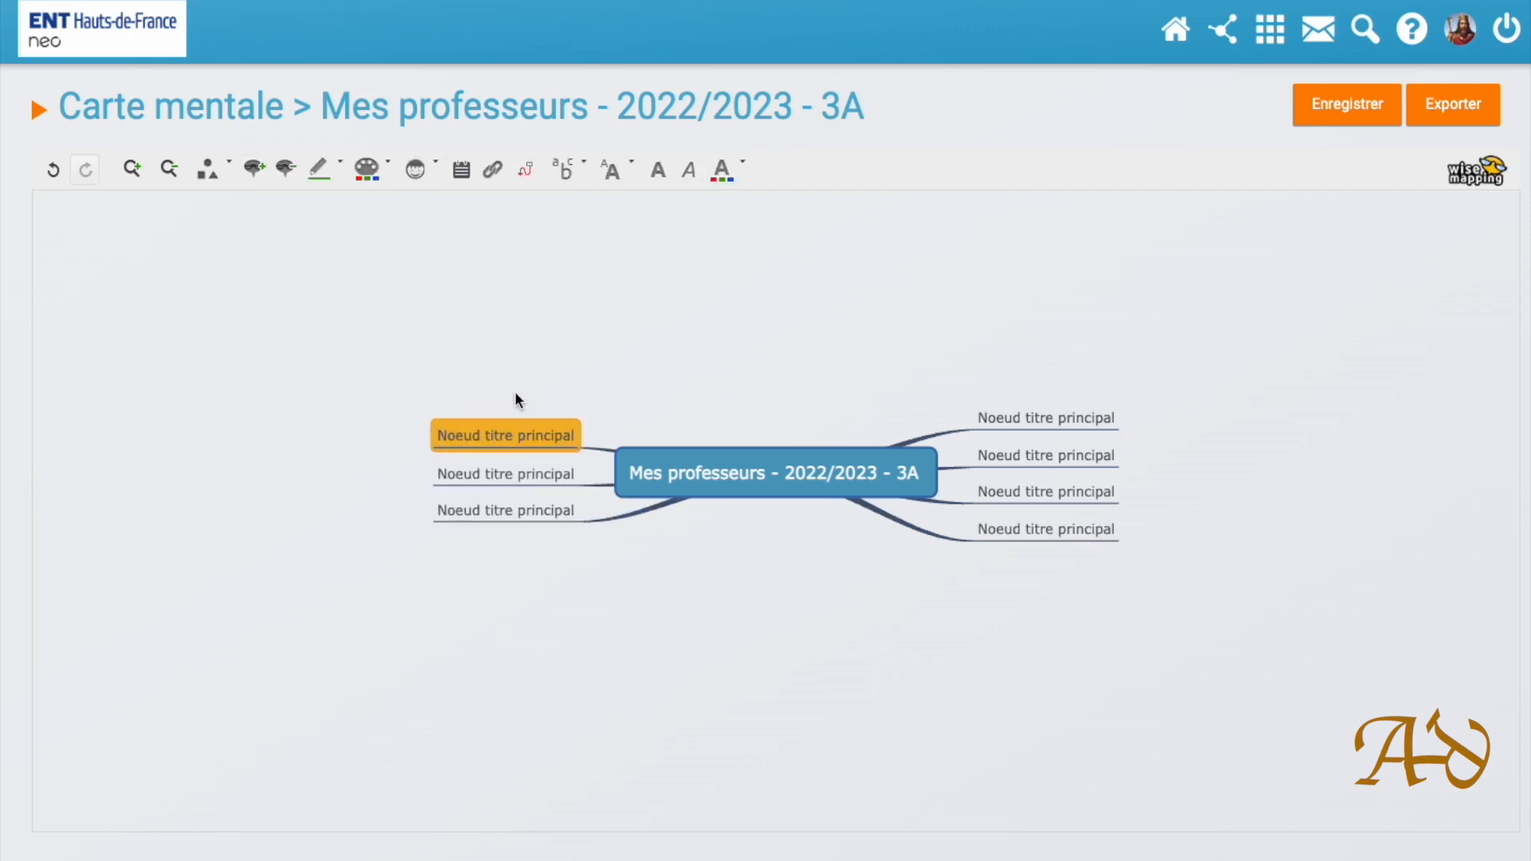
double_click(516, 389)
double_click(518, 387)
double_click(520, 384)
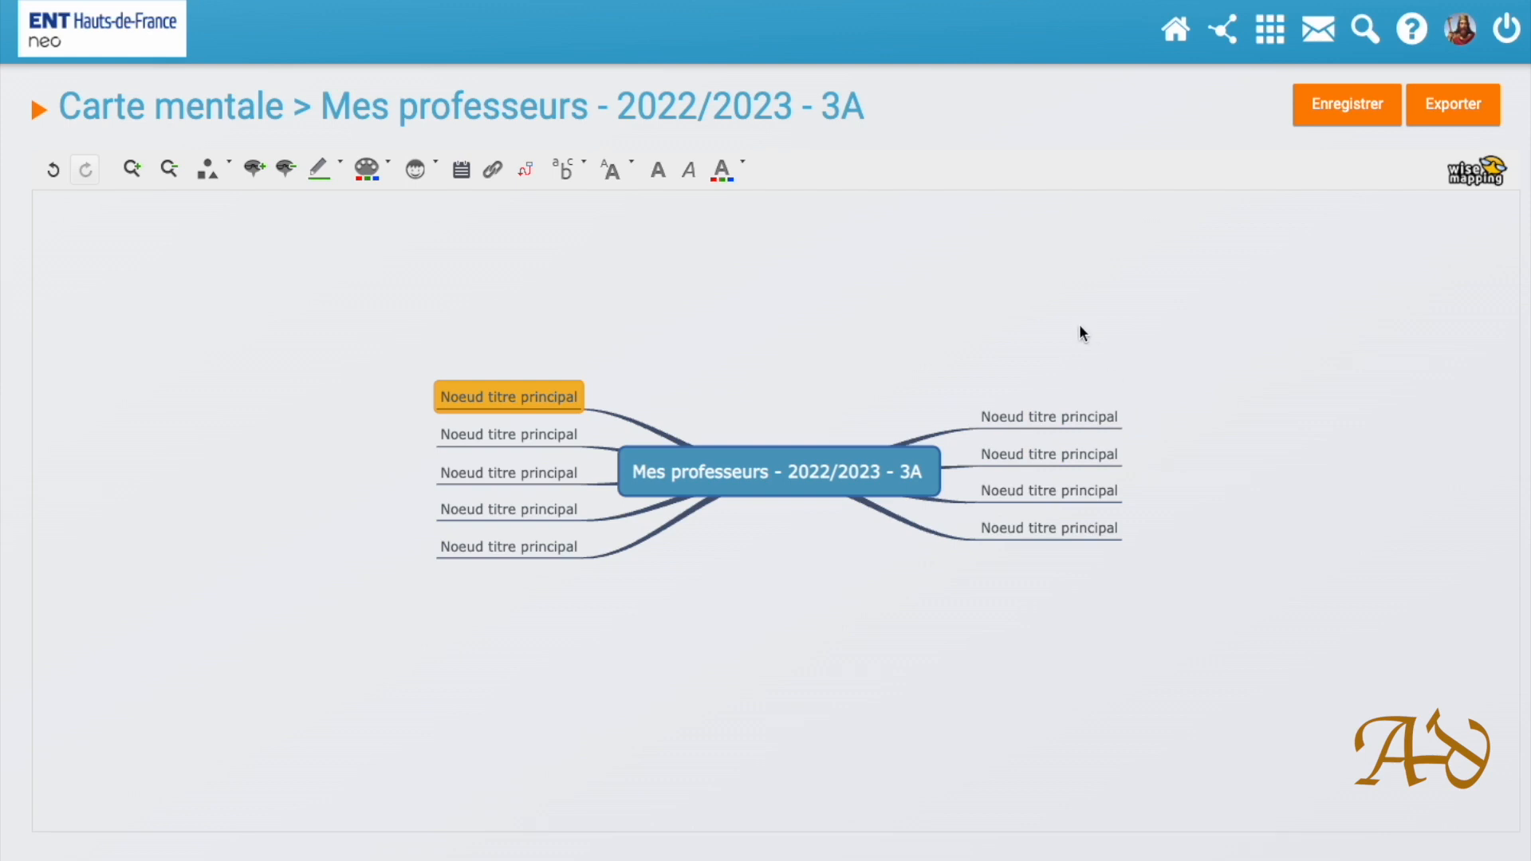
Give the uppermost node right of the central node a rounded rectangle shape and rename it "Maths"
click(1057, 416)
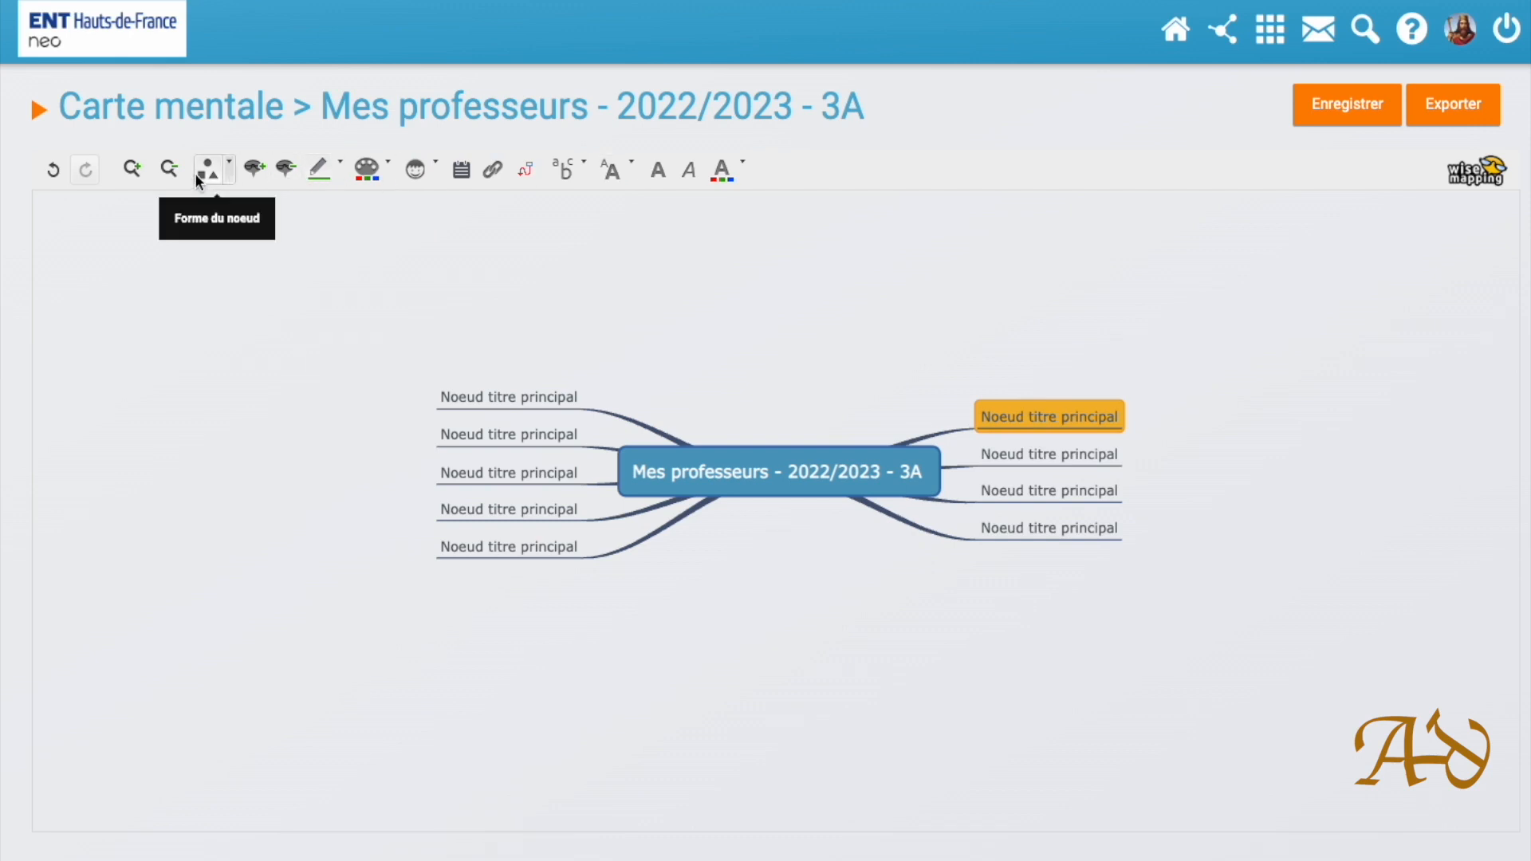
click(229, 169)
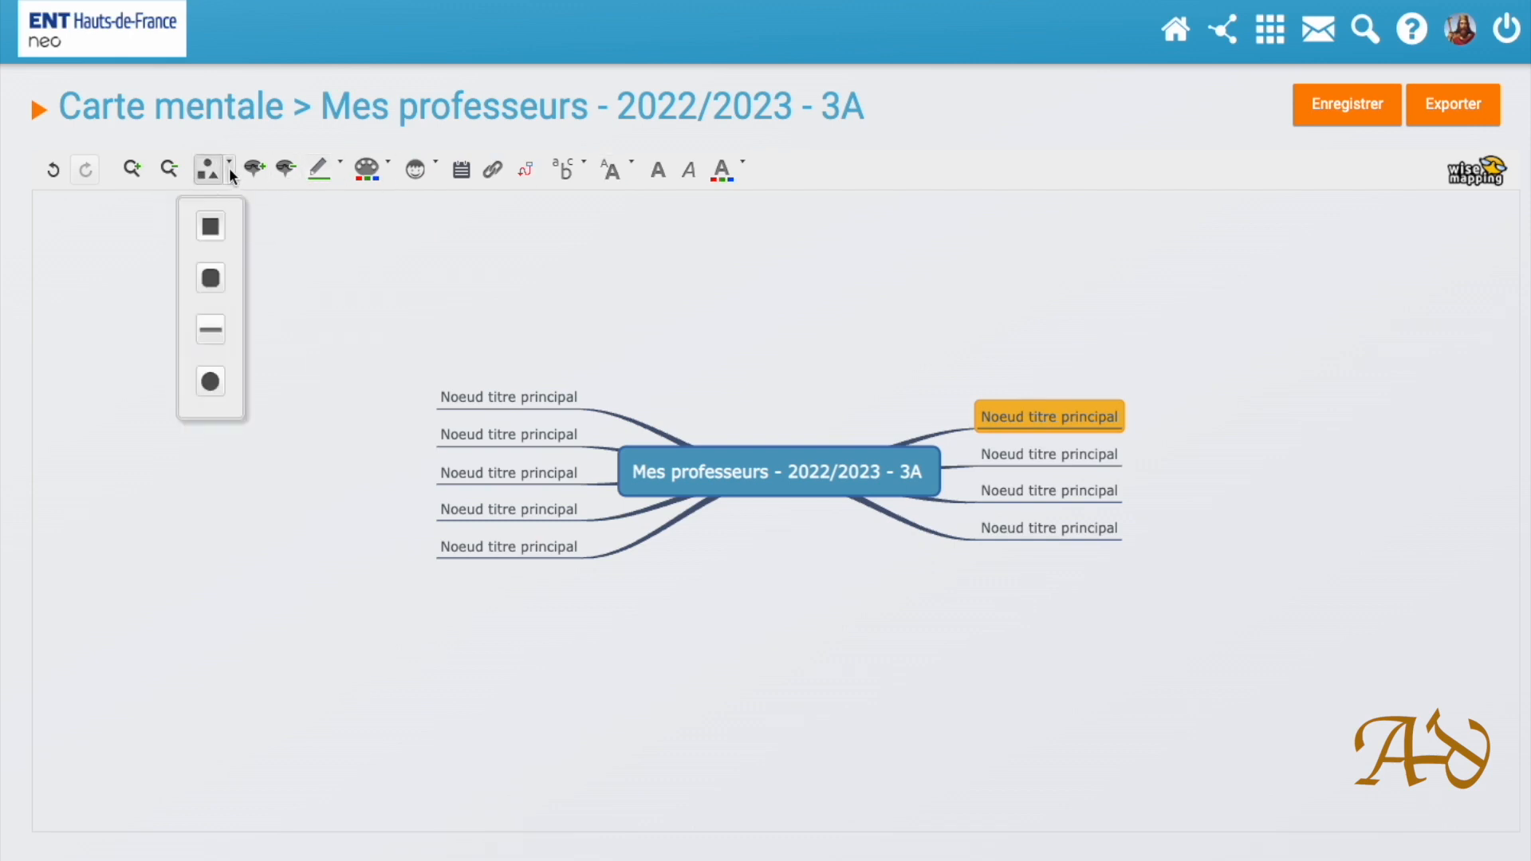
click(212, 280)
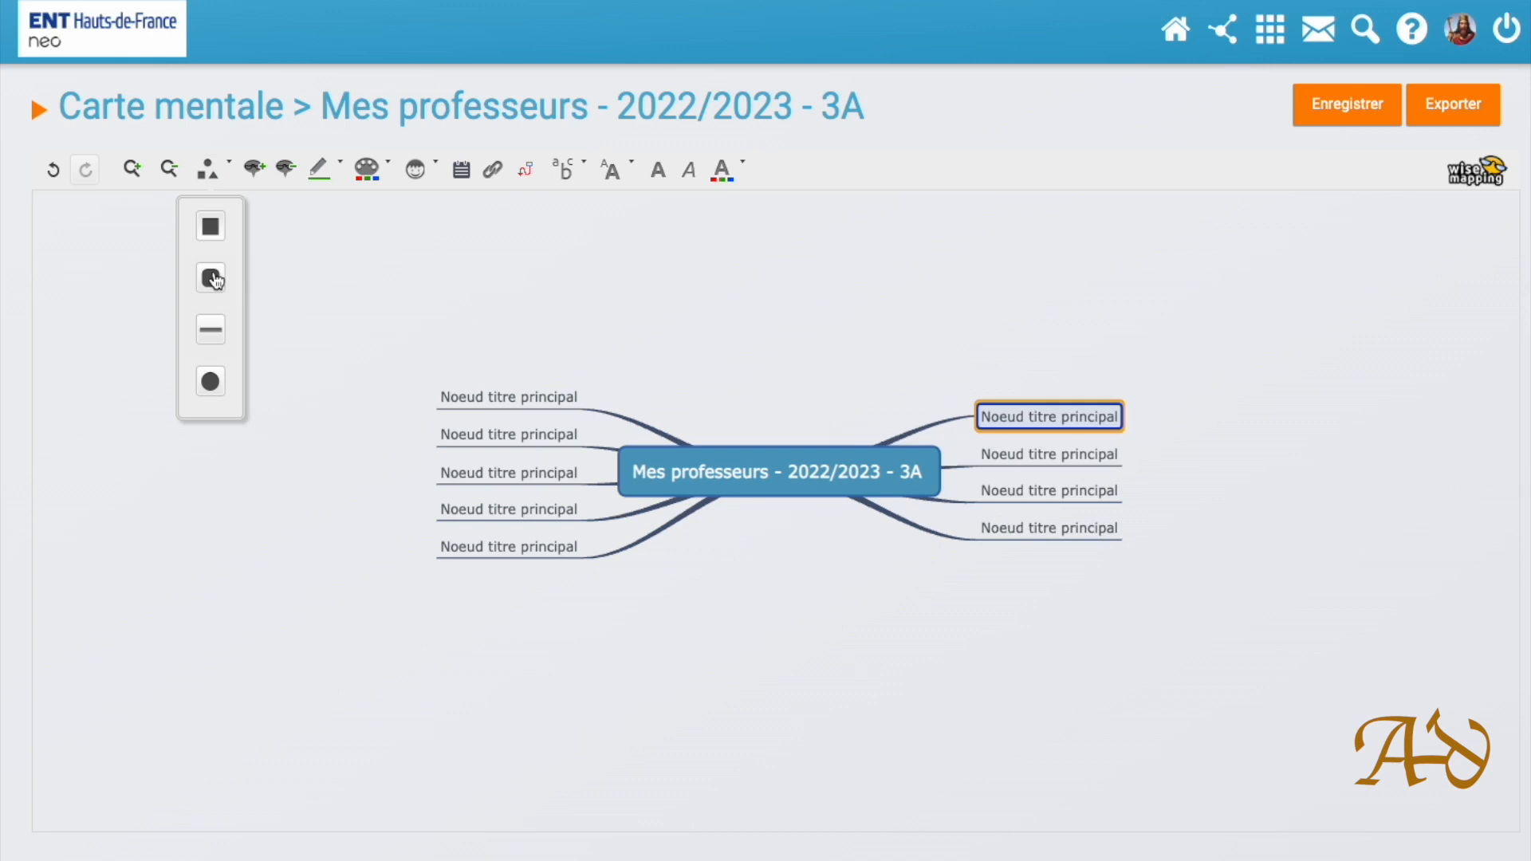
double_click(1011, 415)
text(Maths)
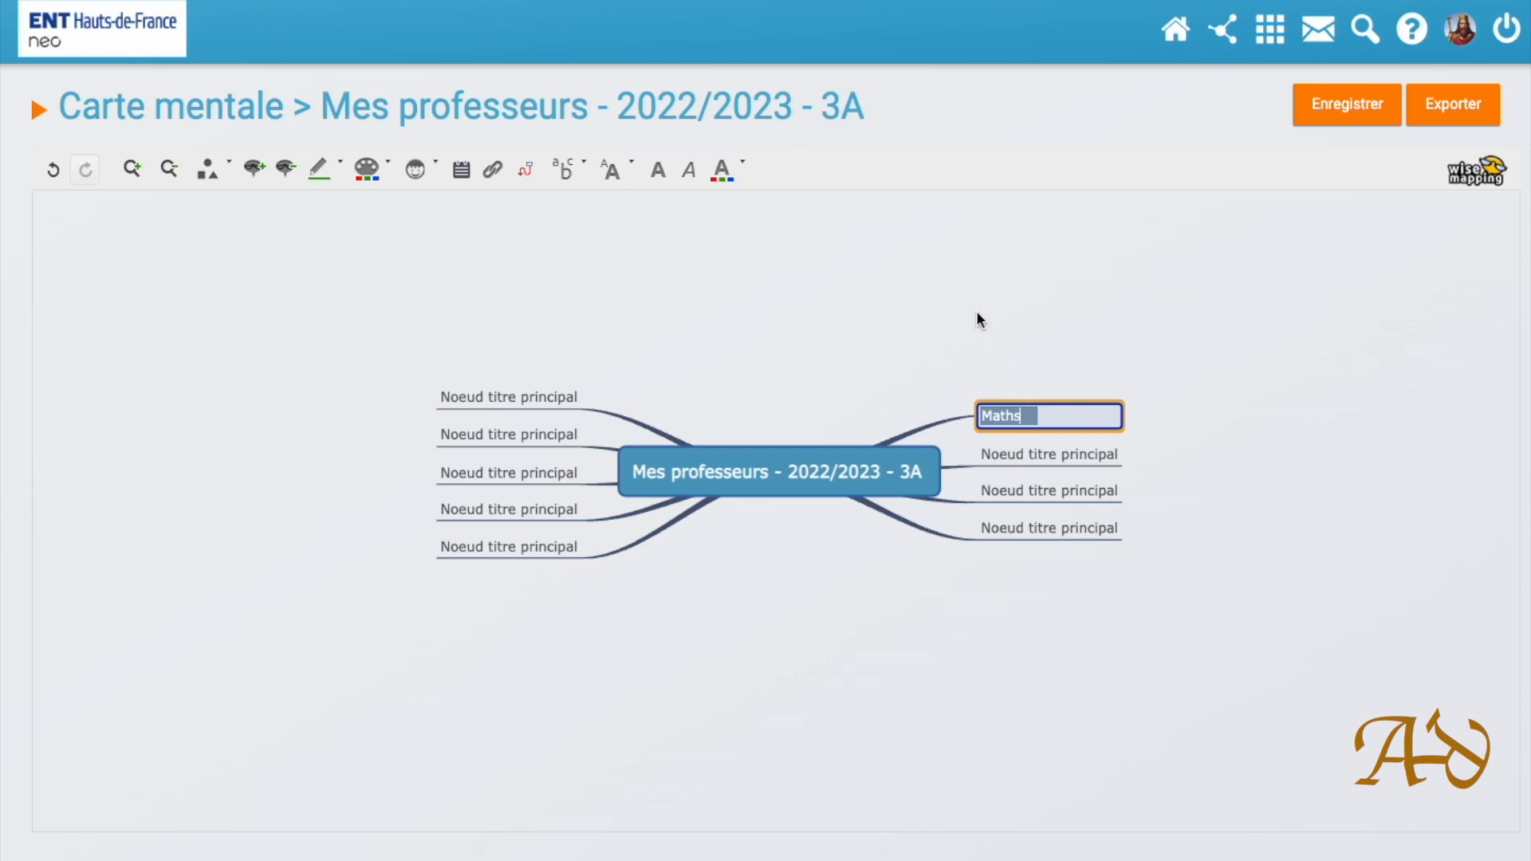
key(Return)
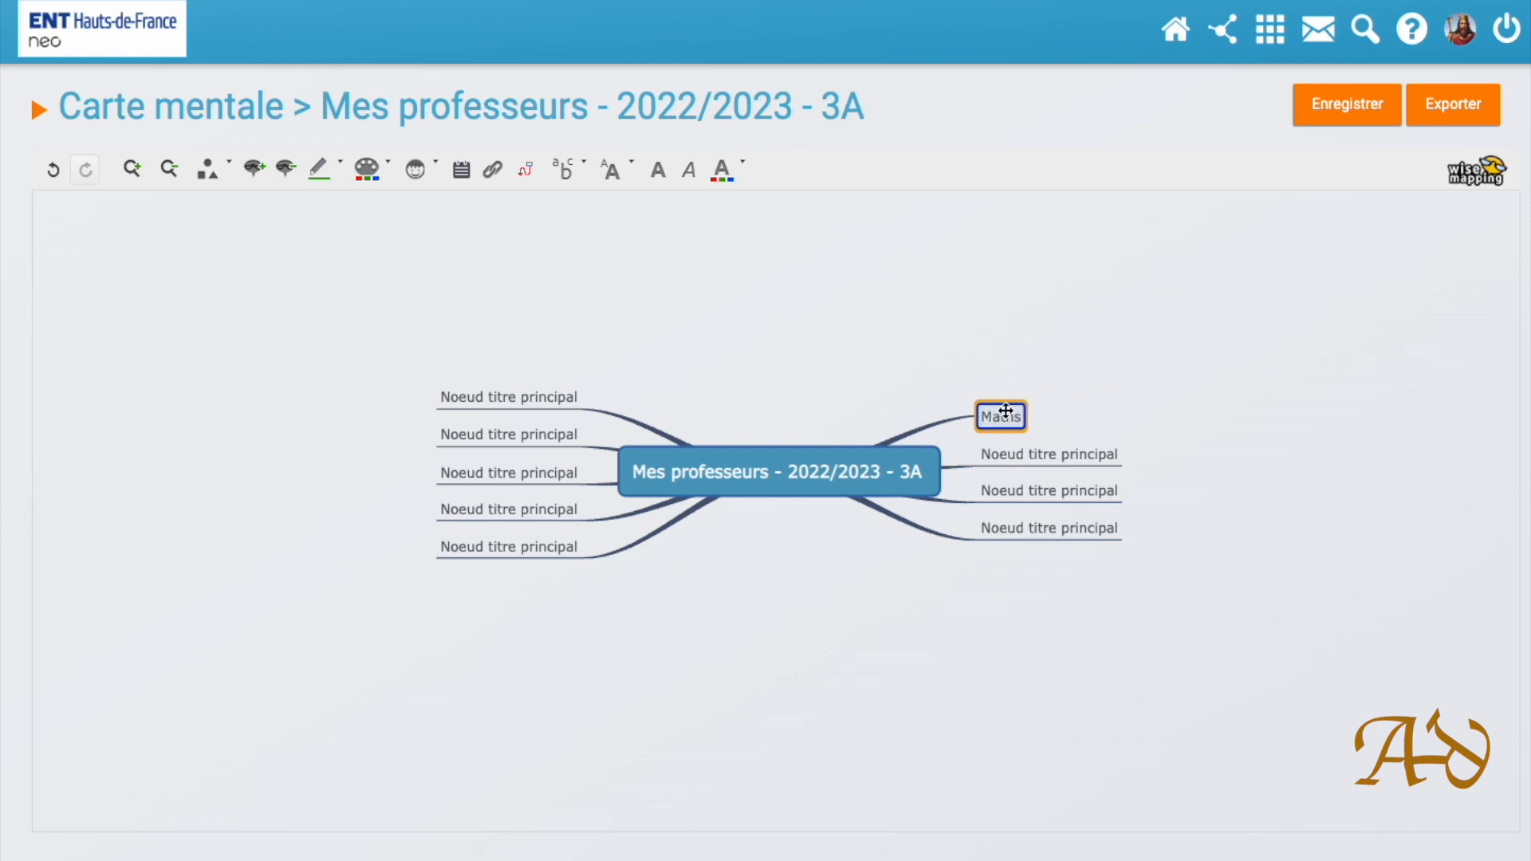
Format the Maths node with a cyan fill and black text at the Huge font size
click(385, 166)
click(380, 255)
click(739, 168)
click(651, 228)
click(612, 169)
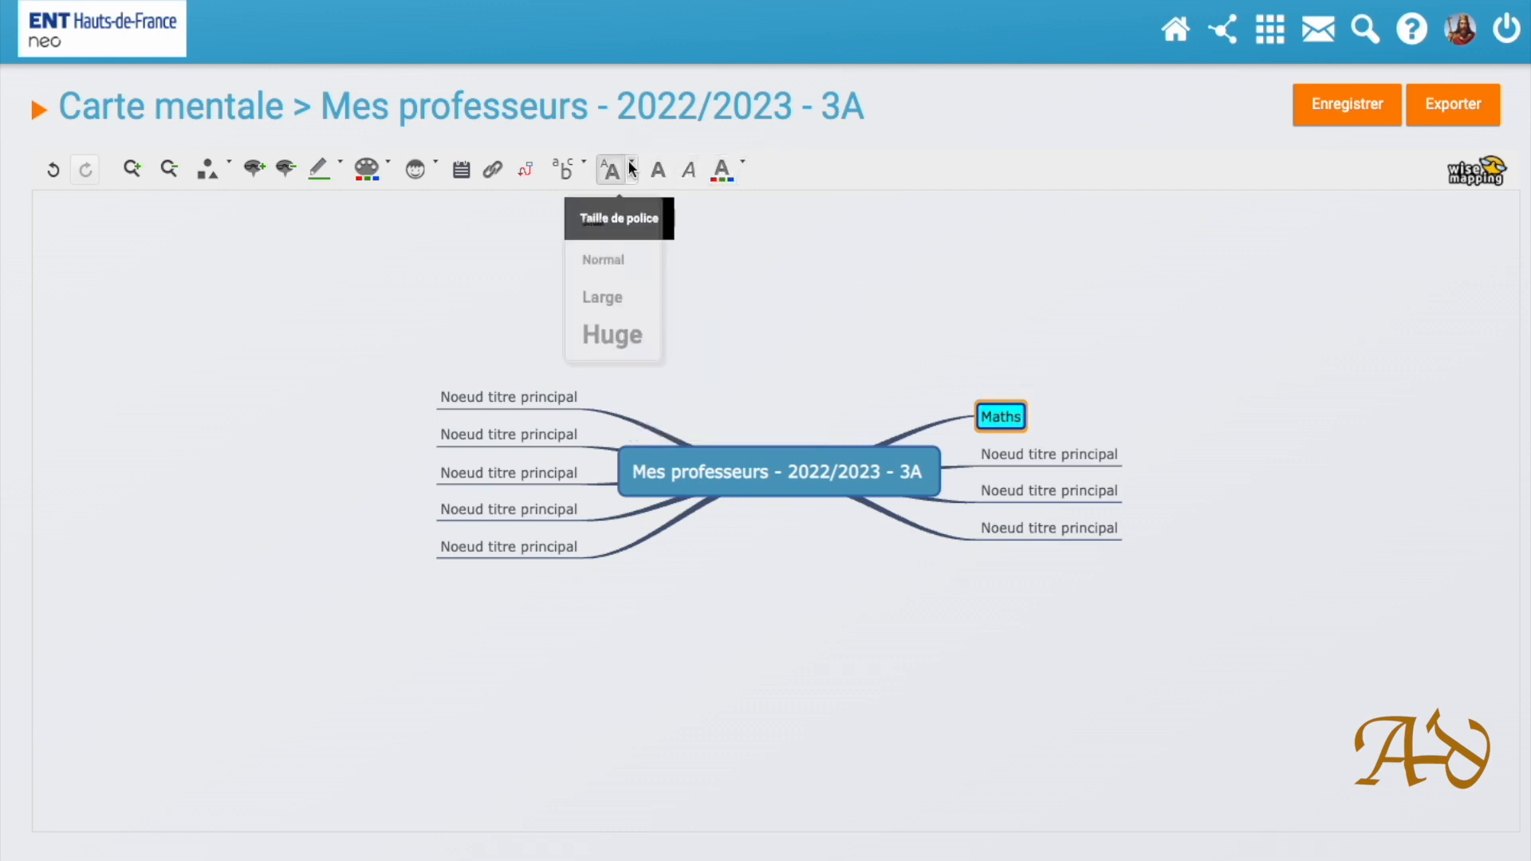
click(603, 297)
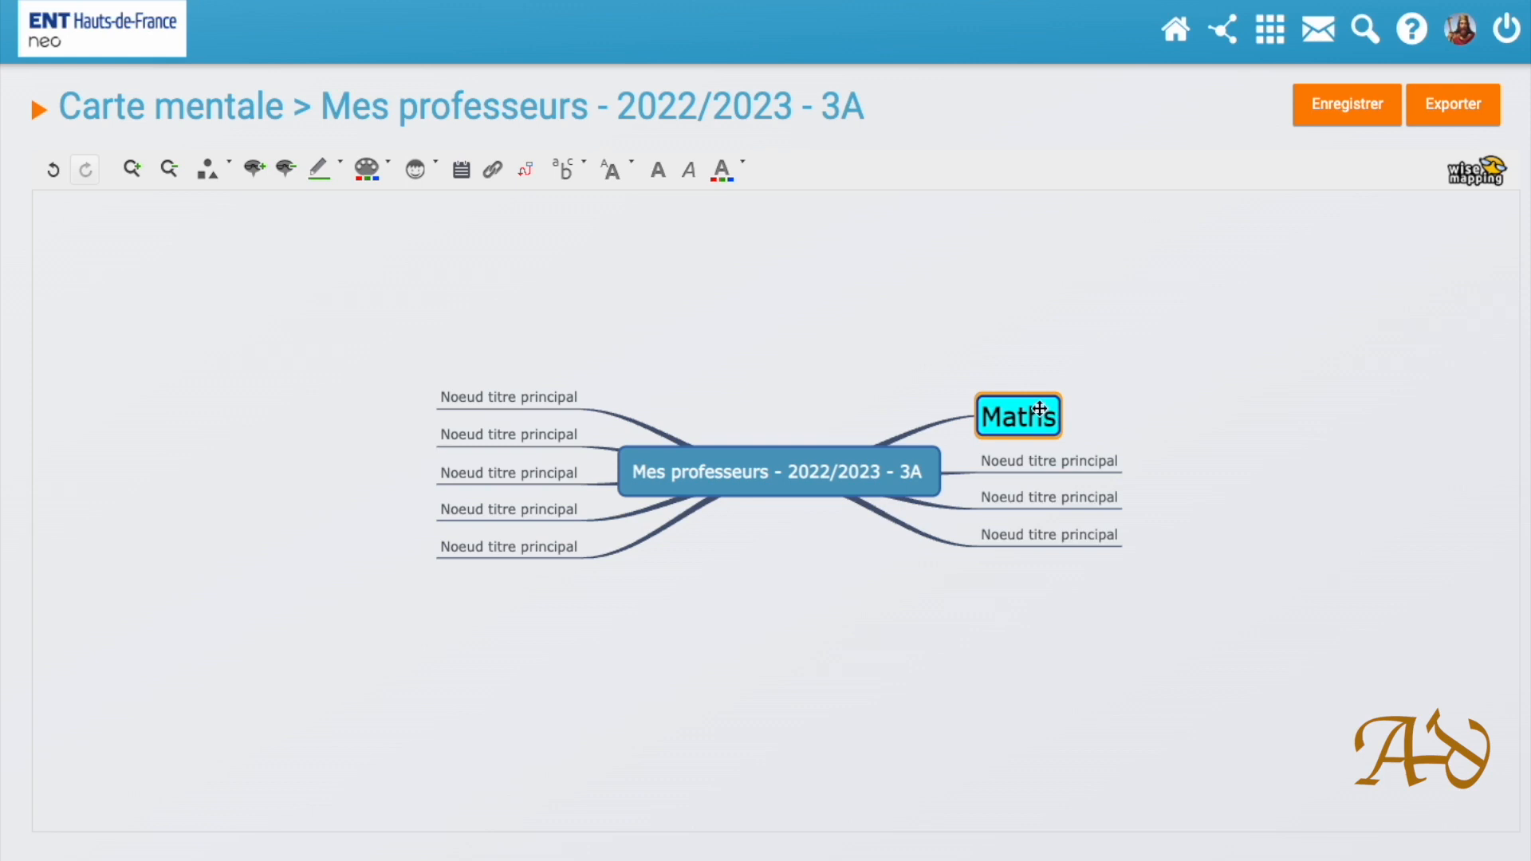
Attach the main node below Maths to it as a sub-node and rename it "M. Mme NOM"
drag(1021, 459, 1069, 433)
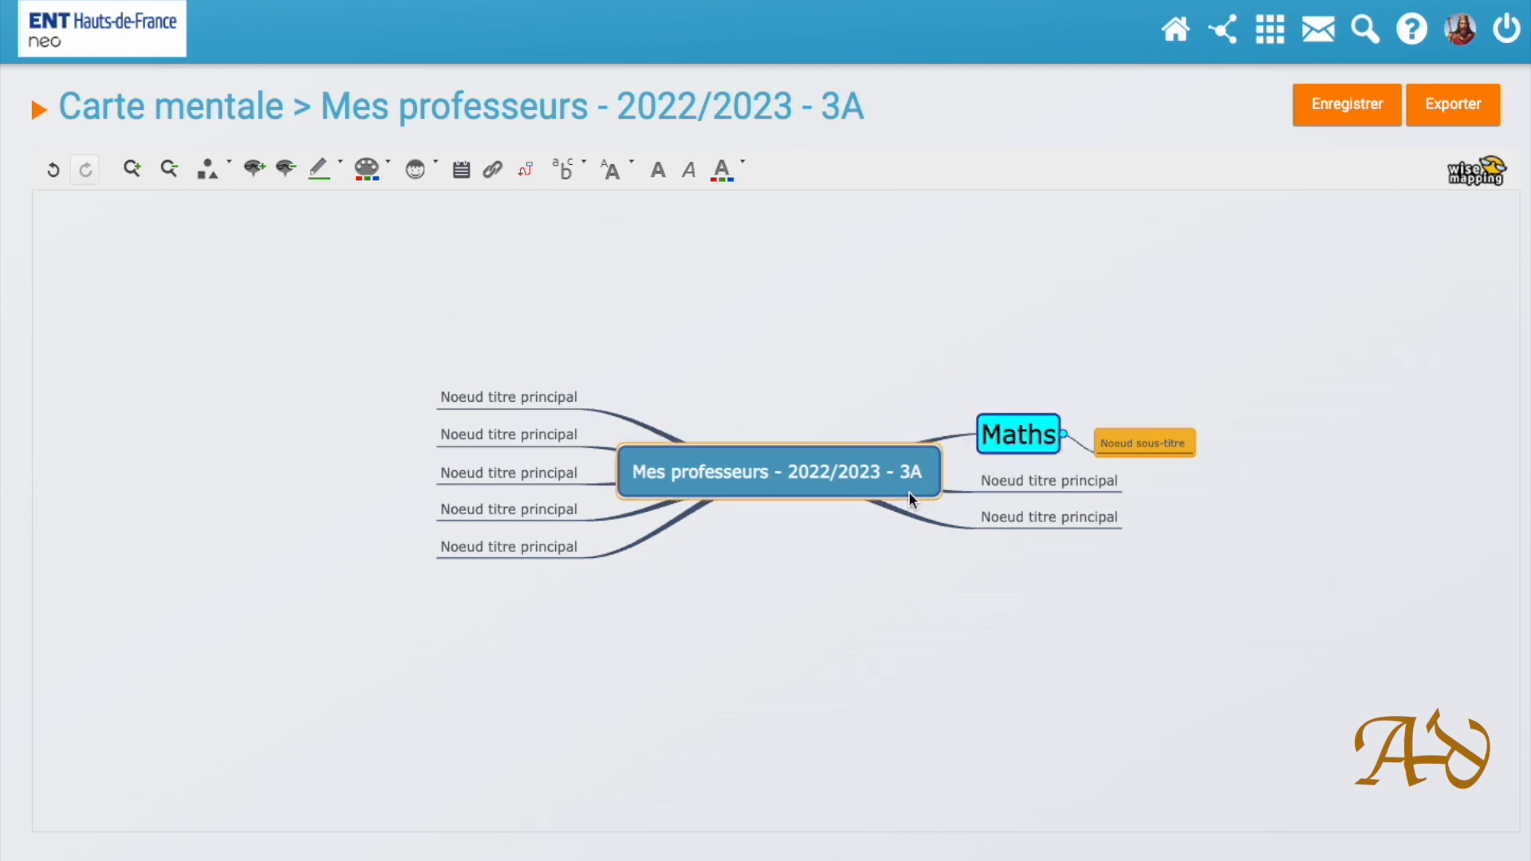
double_click(1137, 451)
text(M)
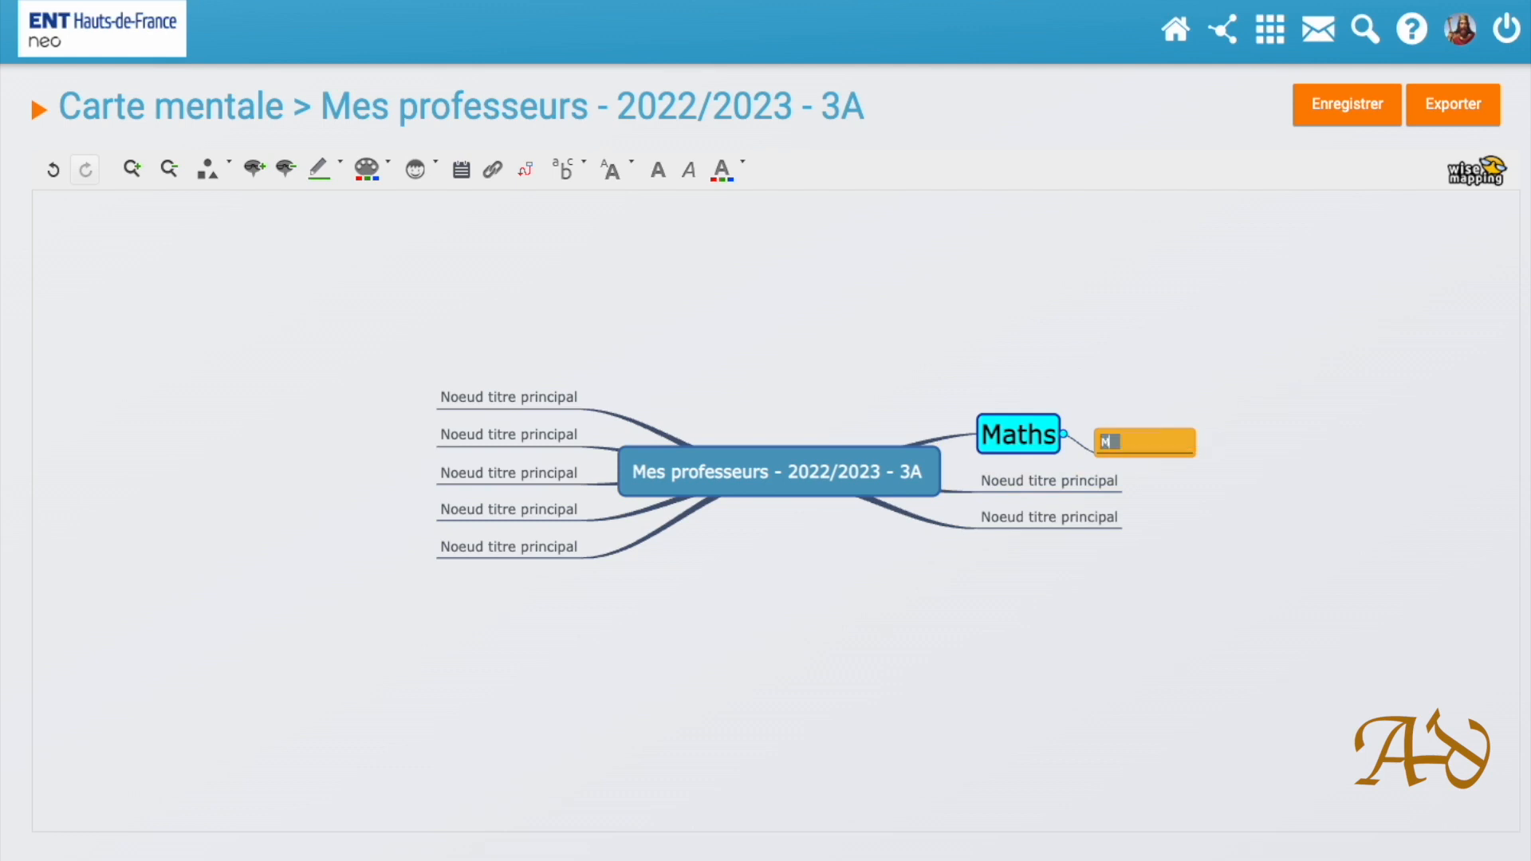
text(. Mme NOM)
key(Return)
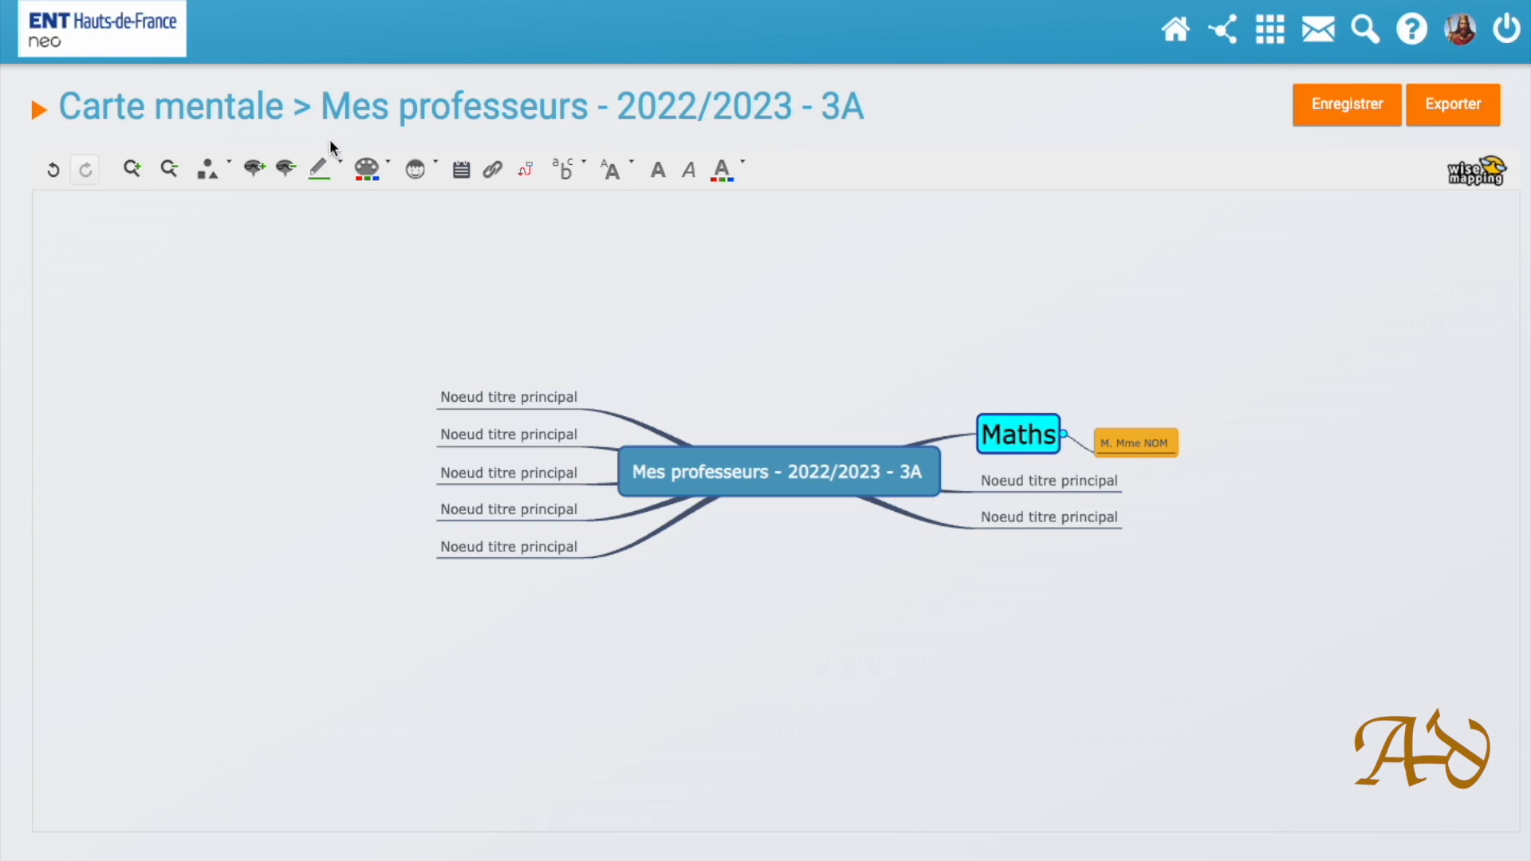
Change the M. Mme NOM sub-node to a rounded rectangle with a cyan fill
click(213, 170)
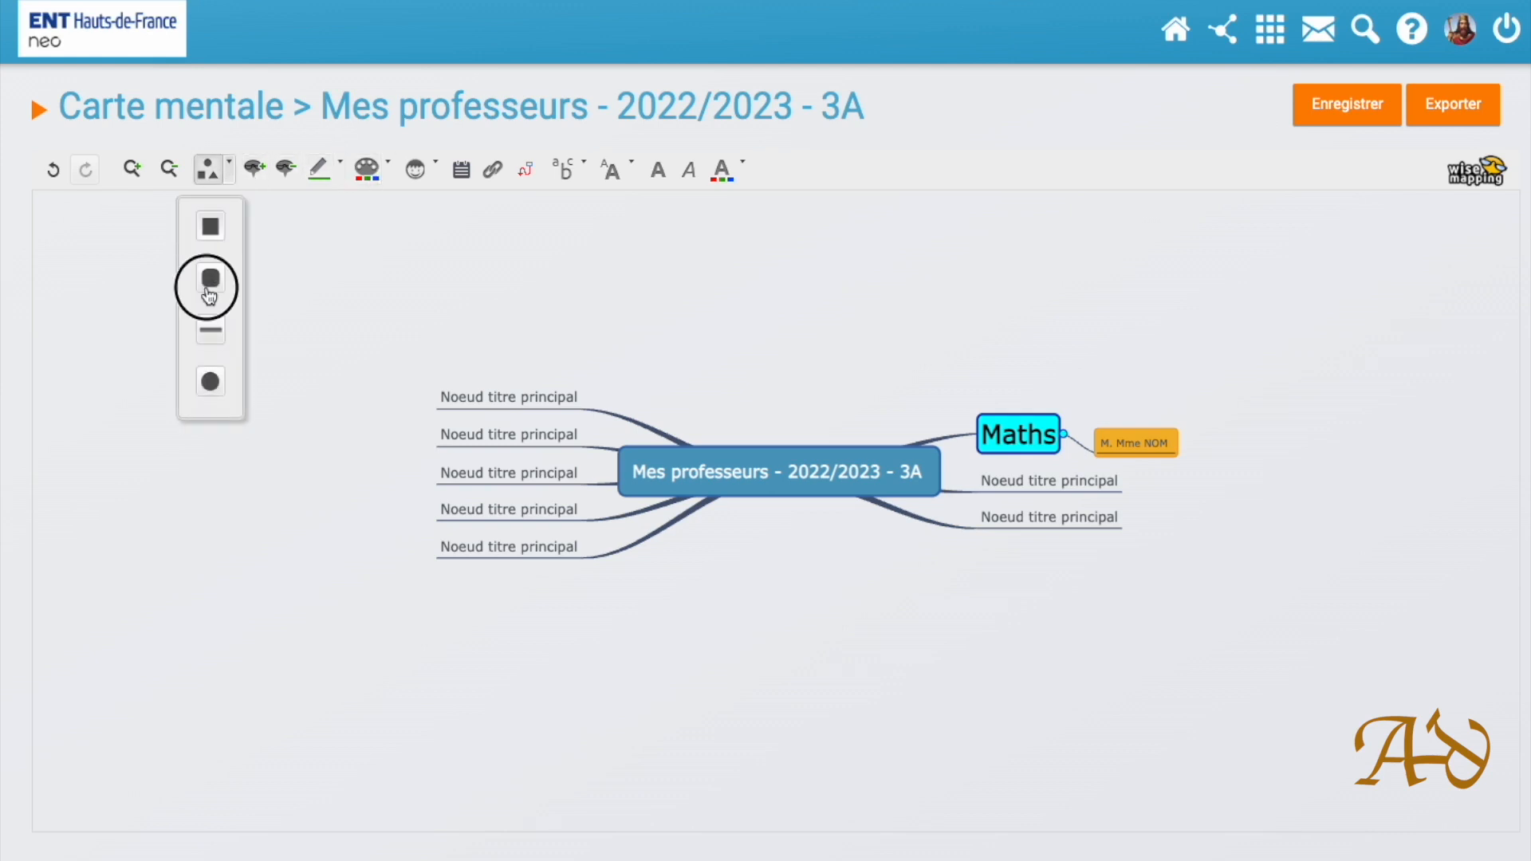
click(210, 277)
click(389, 170)
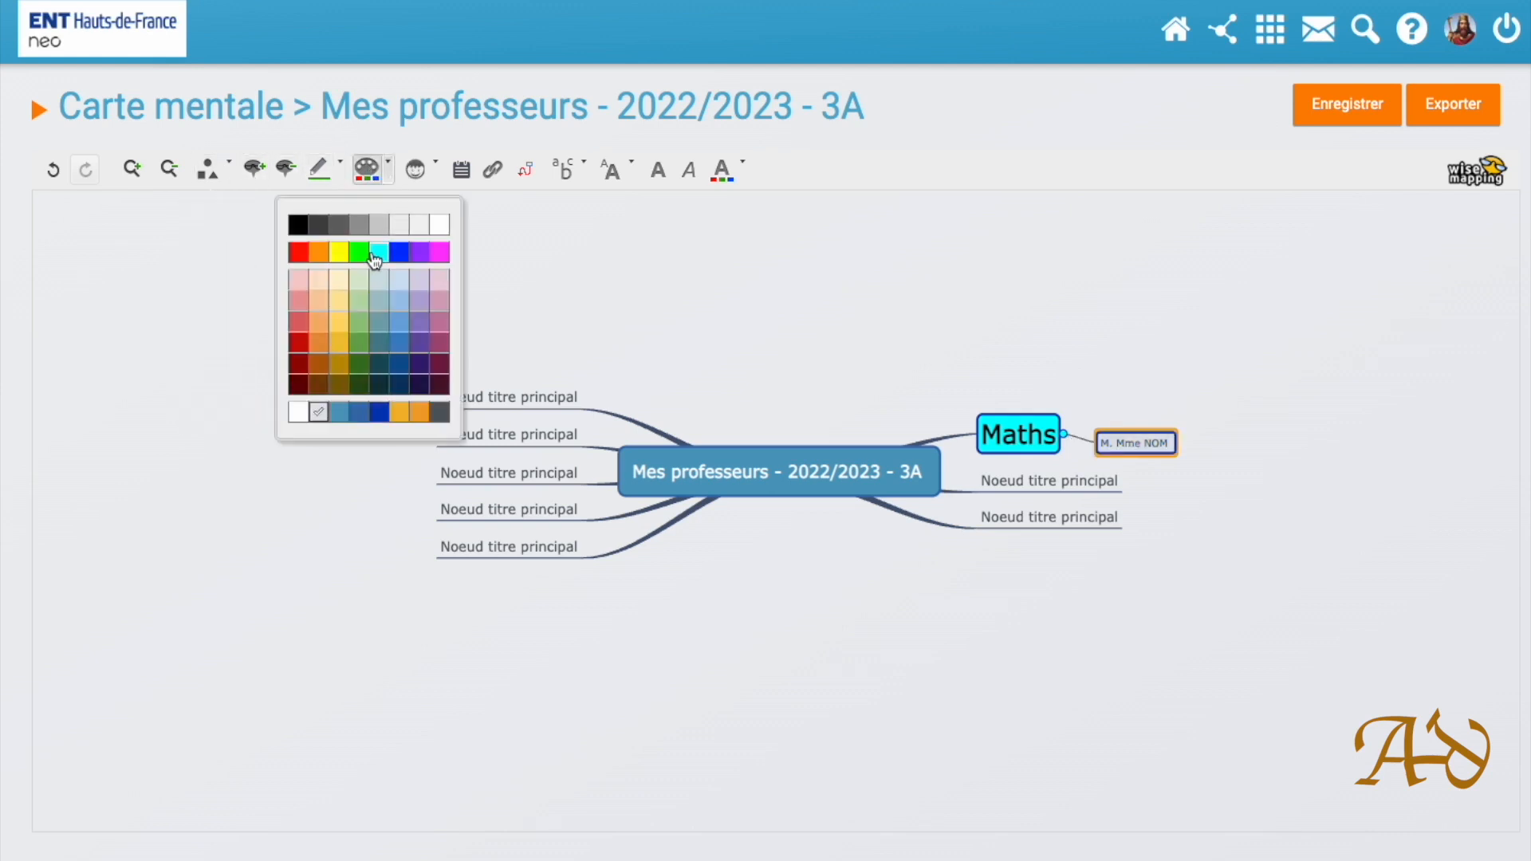
click(380, 249)
Set the M. Mme NOM sub-node's text to the Huge font size in black and deselect it
click(628, 182)
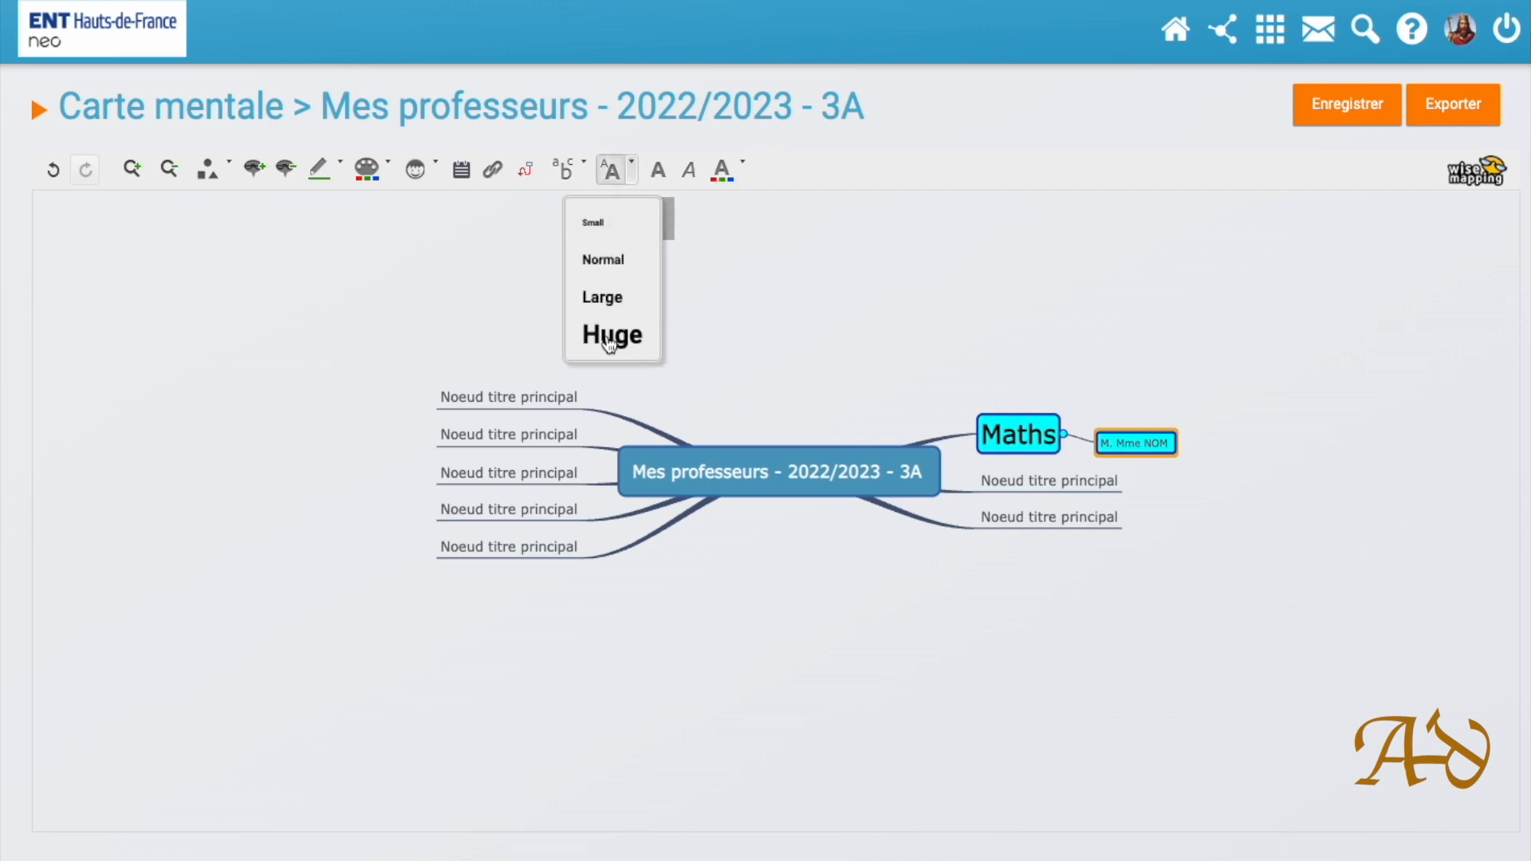
click(614, 335)
click(740, 164)
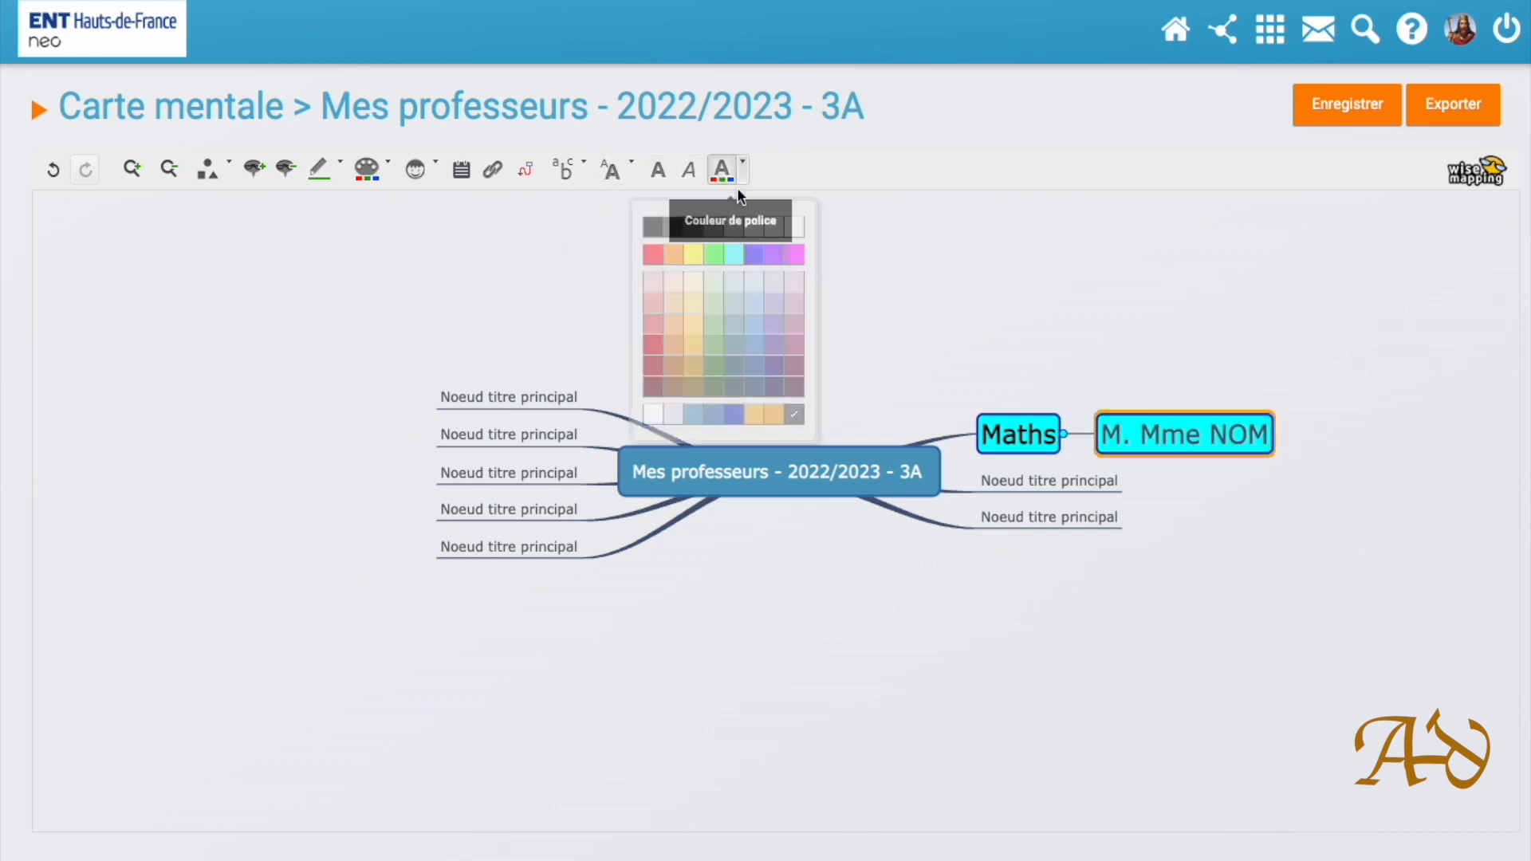
click(655, 226)
click(934, 291)
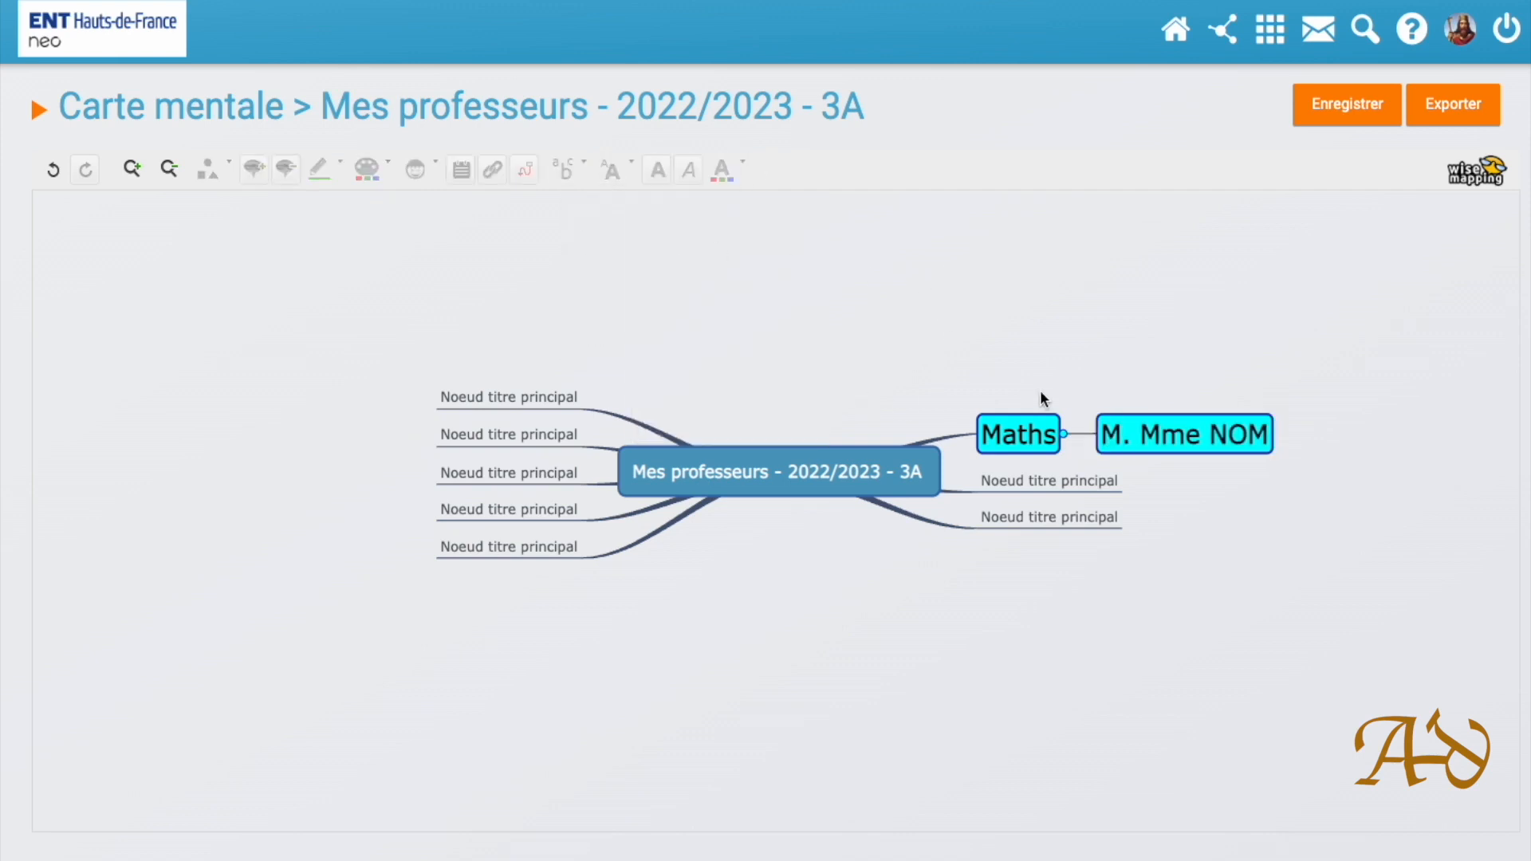
Rename the main node below Maths "Sciences physiques" and attach the node beneath it as its sub-node
click(1028, 488)
double_click(1029, 482)
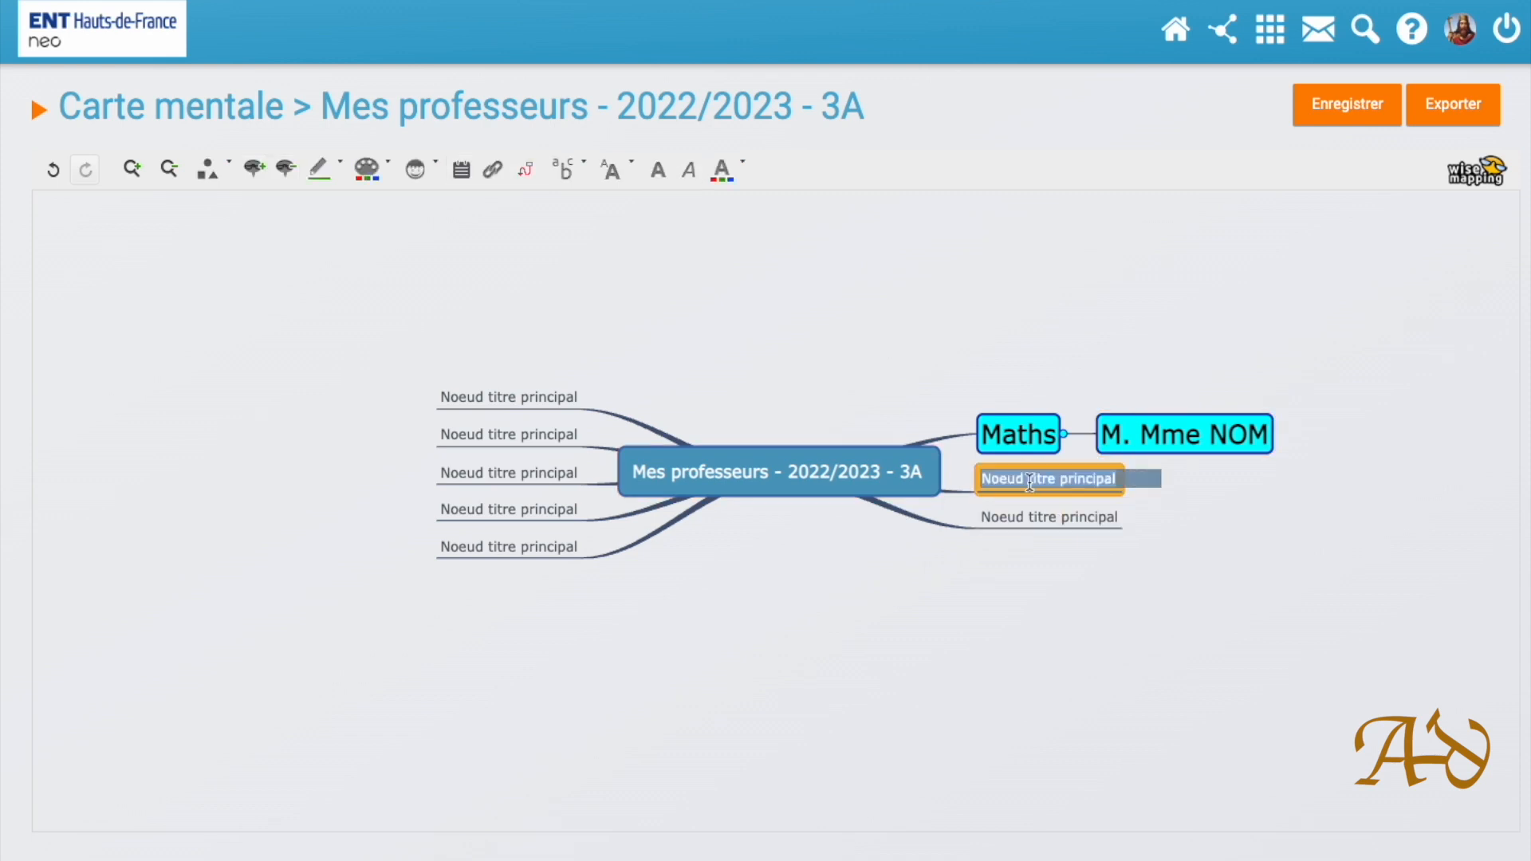
text(Science)
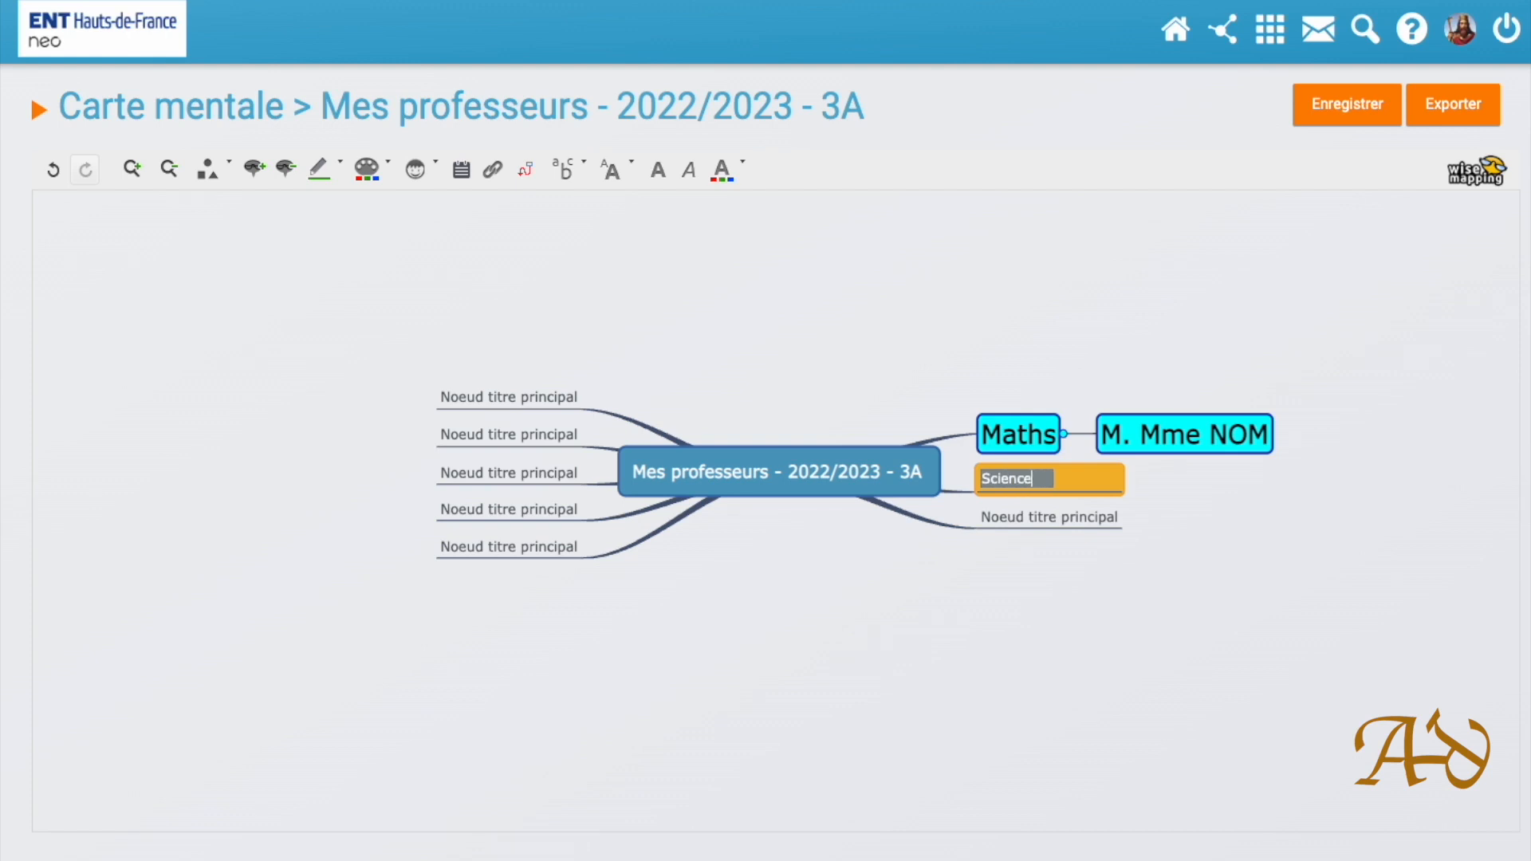
text(s physiques)
key(Return)
drag(1072, 528, 1192, 504)
Add three more main nodes below Sciences physiques on the same side of the central node
double_click(1026, 566)
double_click(1028, 581)
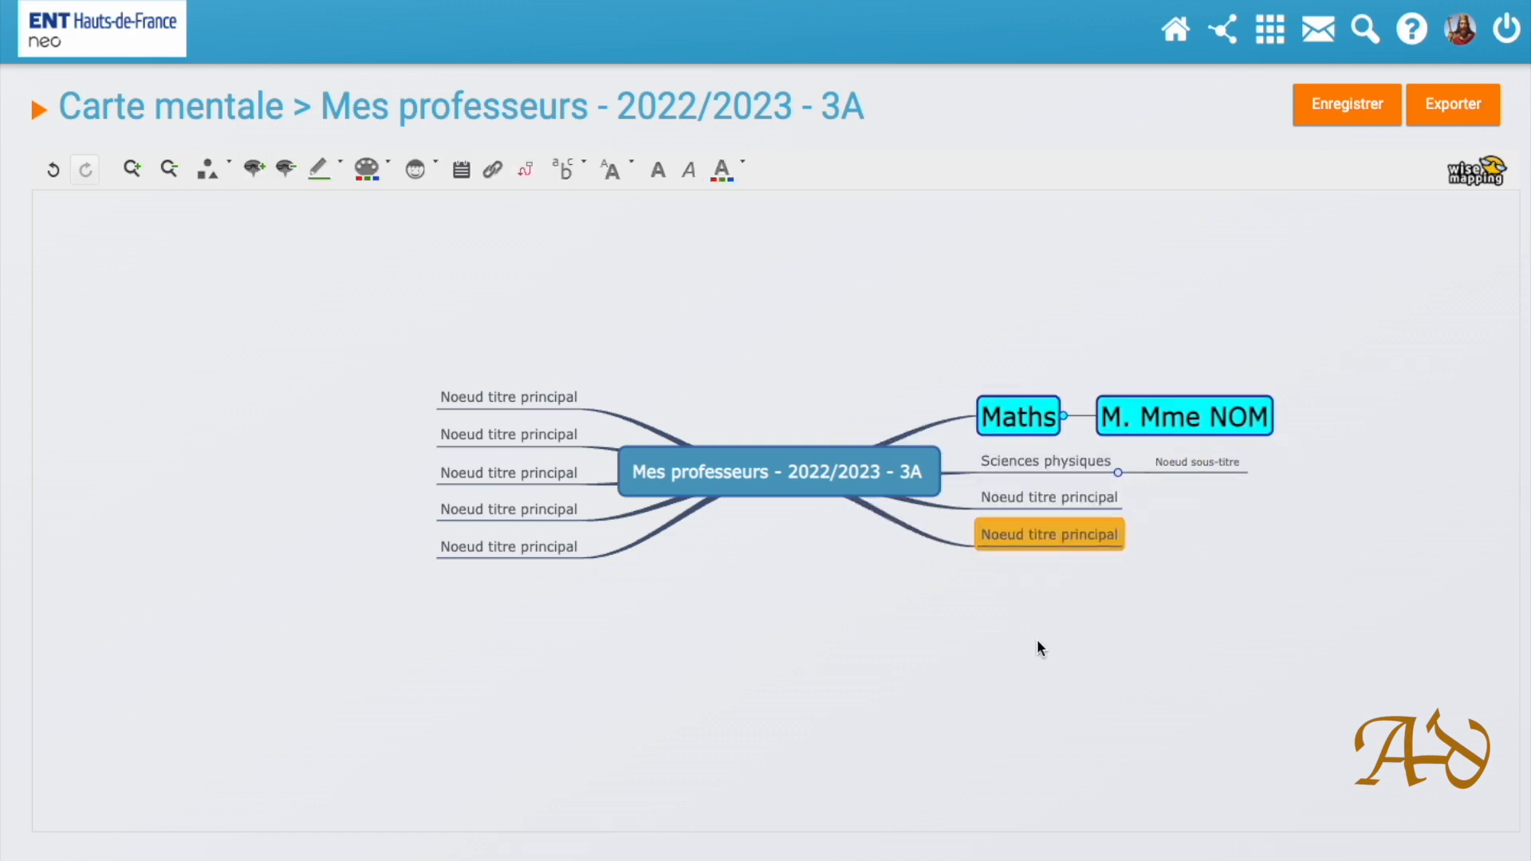
double_click(1038, 642)
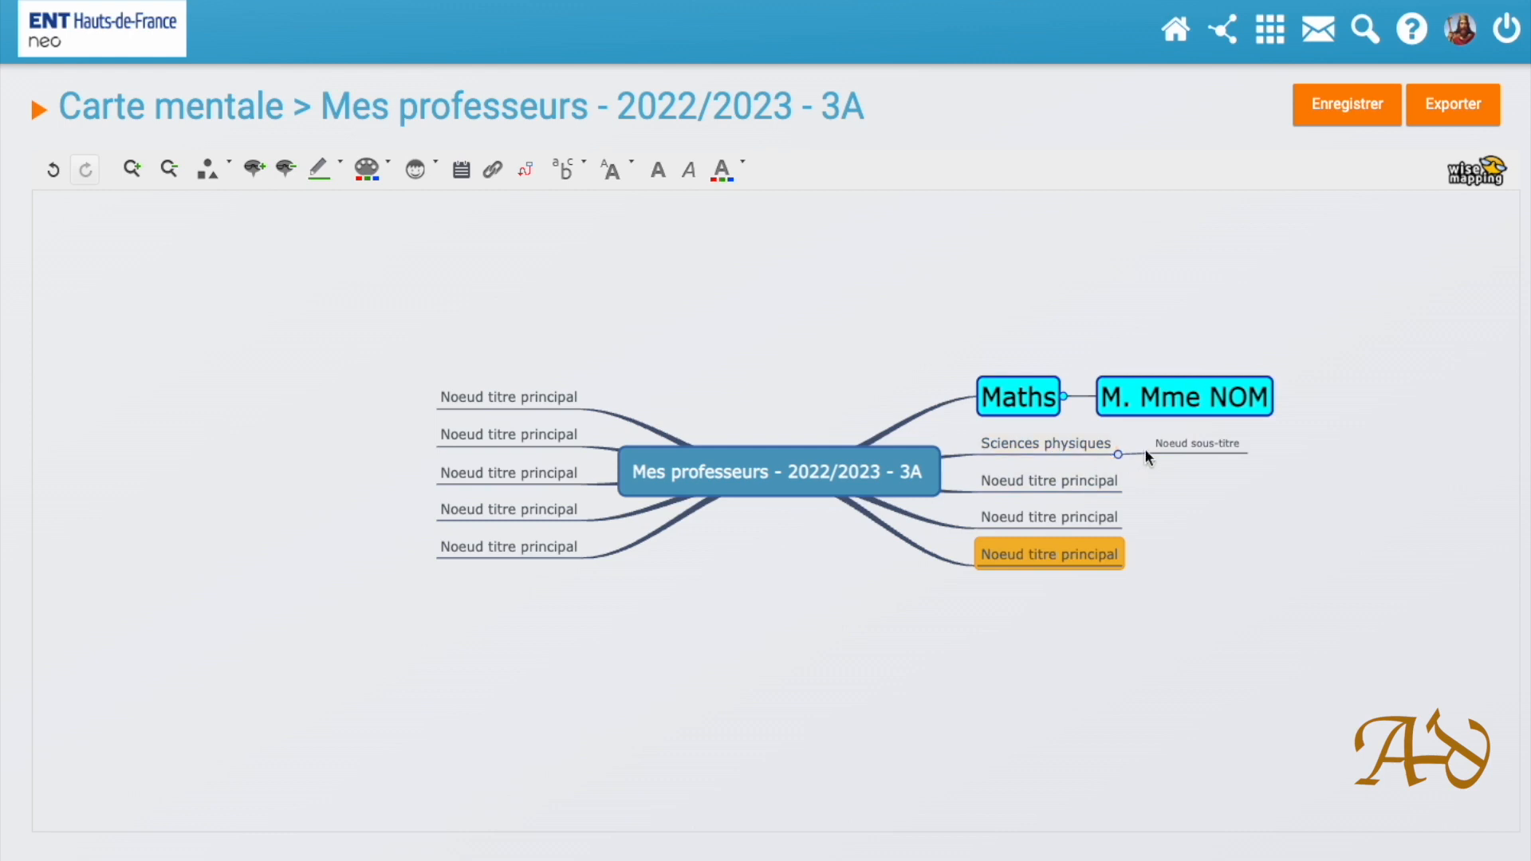
Change the Sciences physiques node to a rounded rectangle with an orange fill
click(1097, 447)
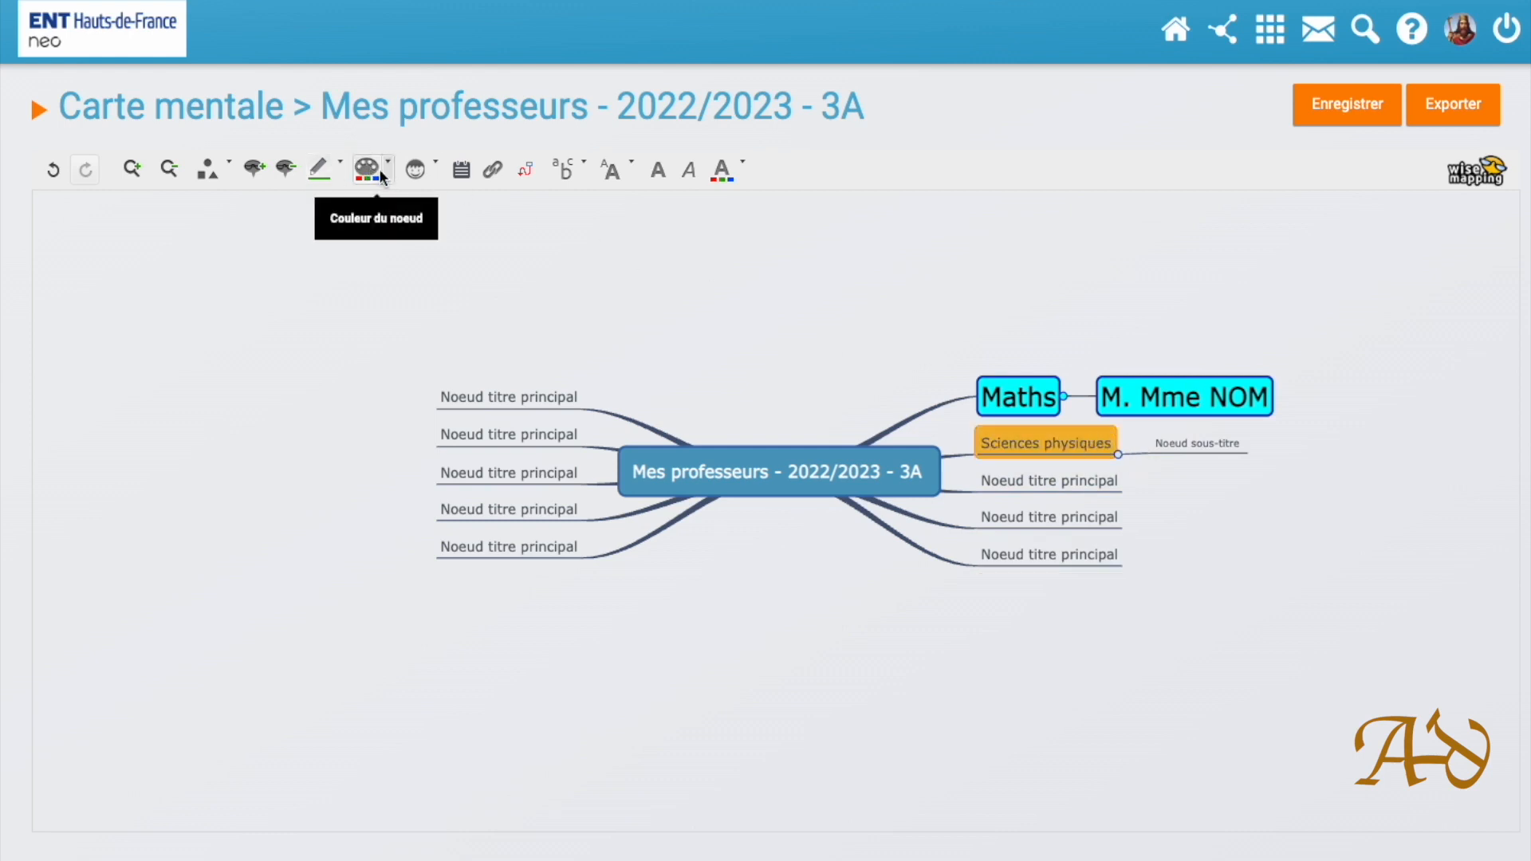
click(229, 167)
click(213, 277)
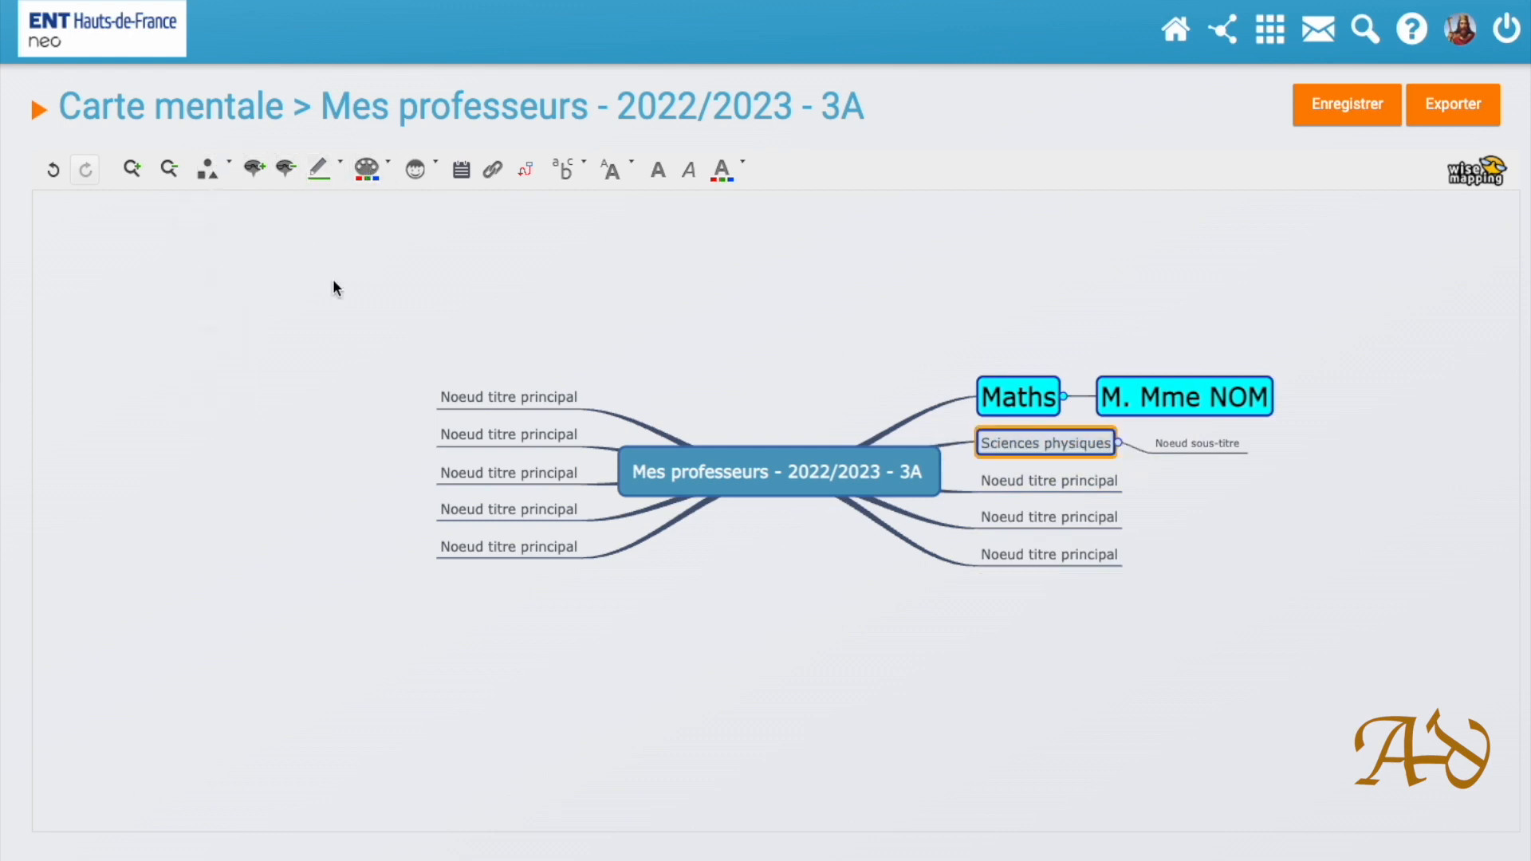
click(384, 179)
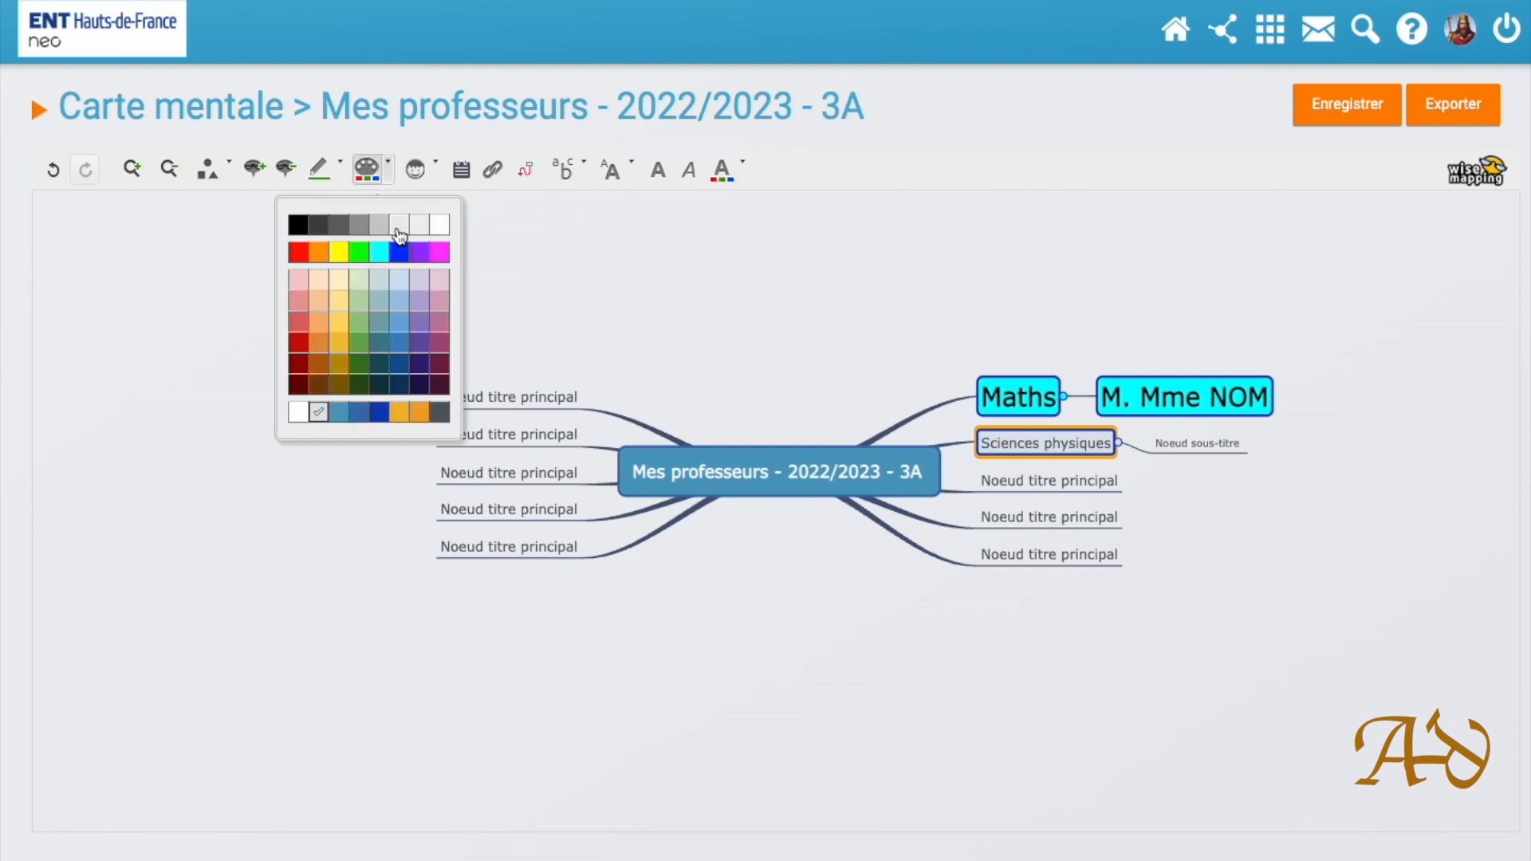
click(323, 254)
Set the Sciences physiques node's text to the Huge font size in black
click(629, 171)
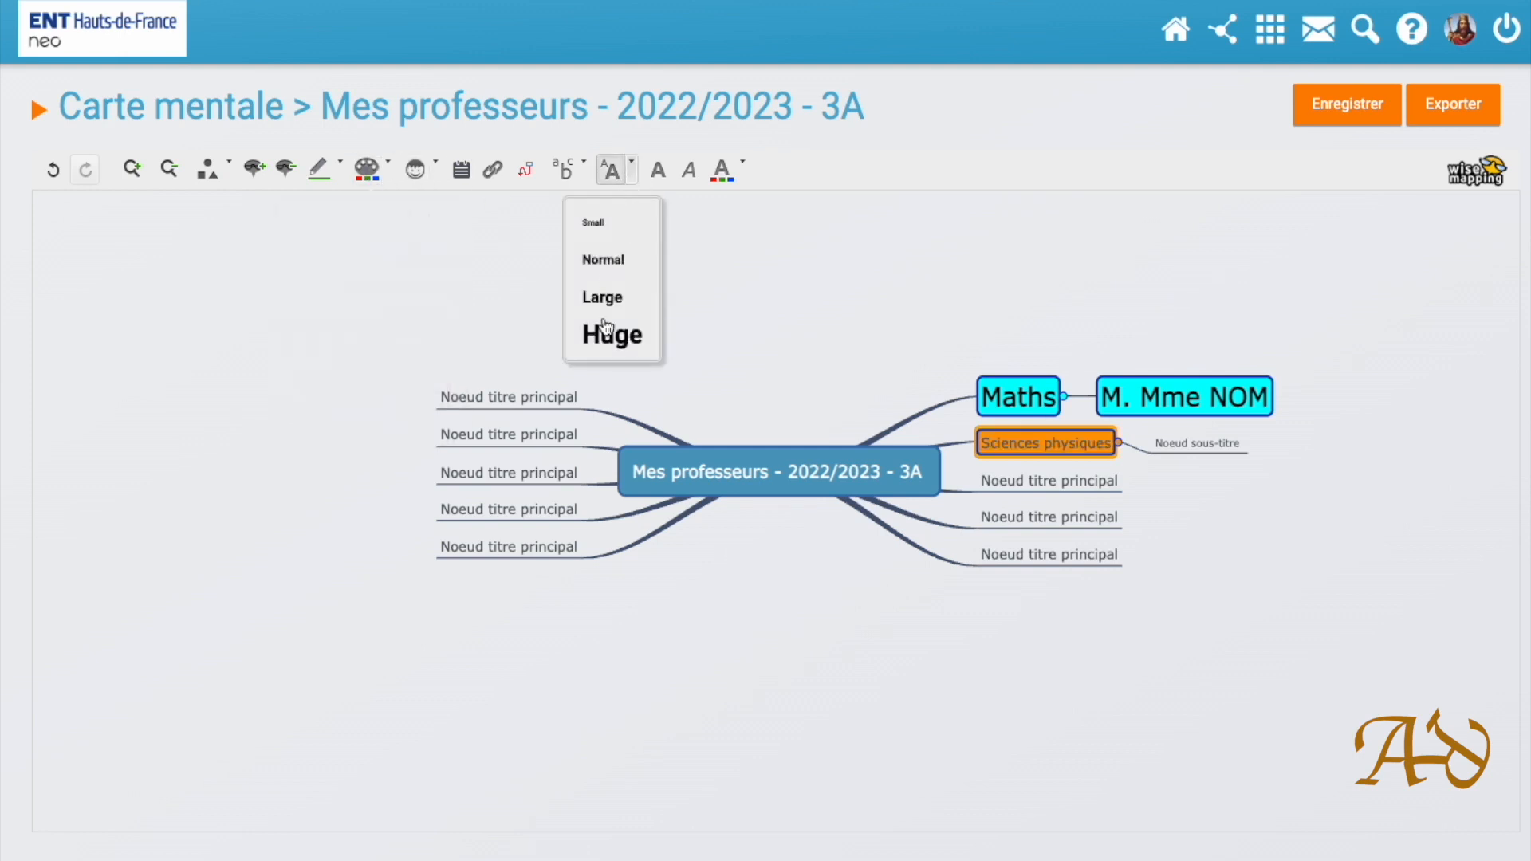
click(611, 332)
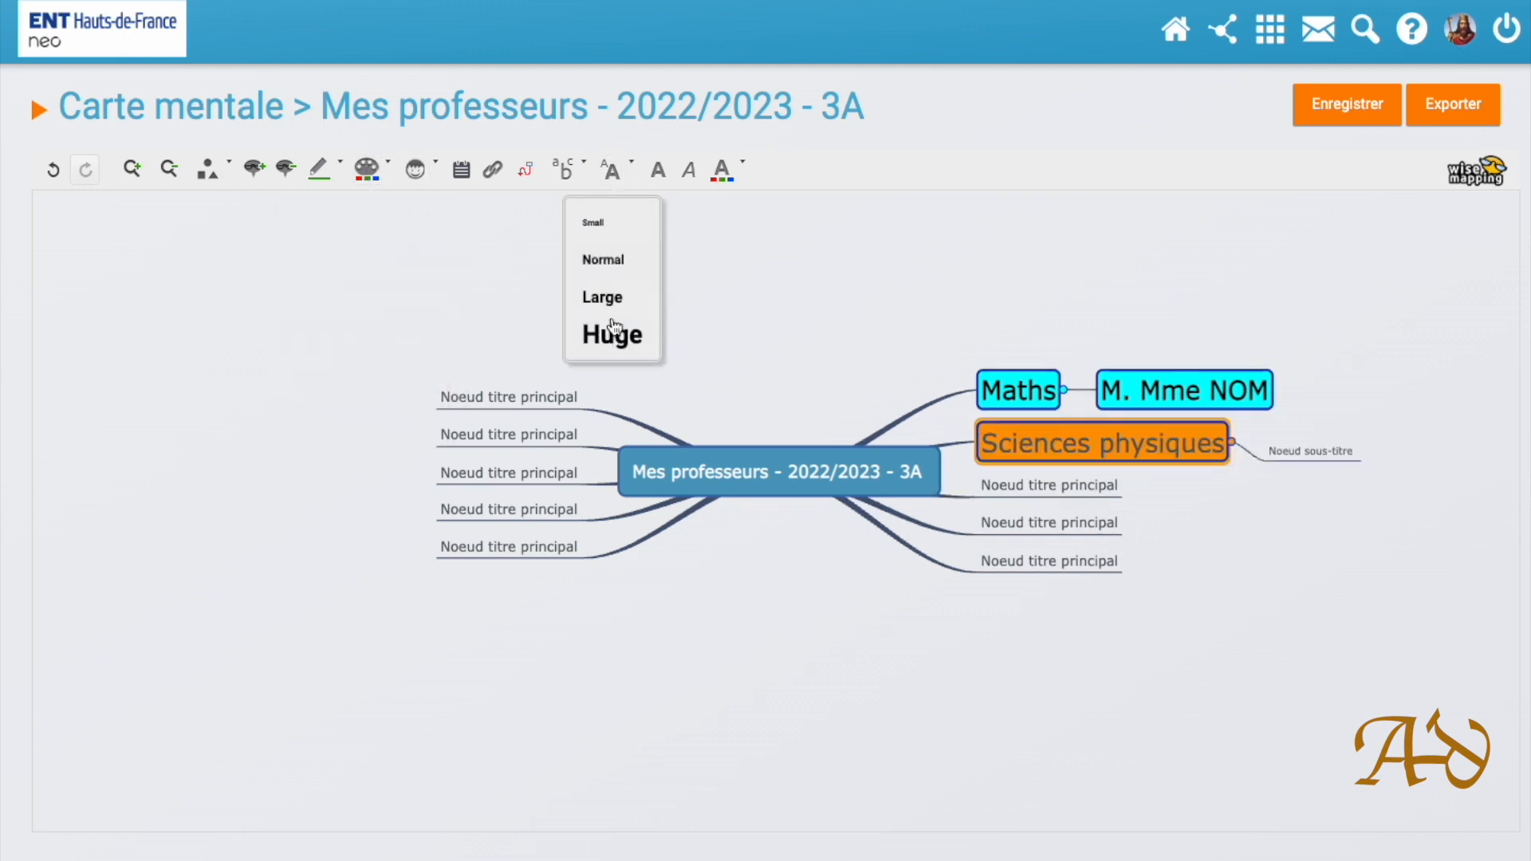
click(741, 172)
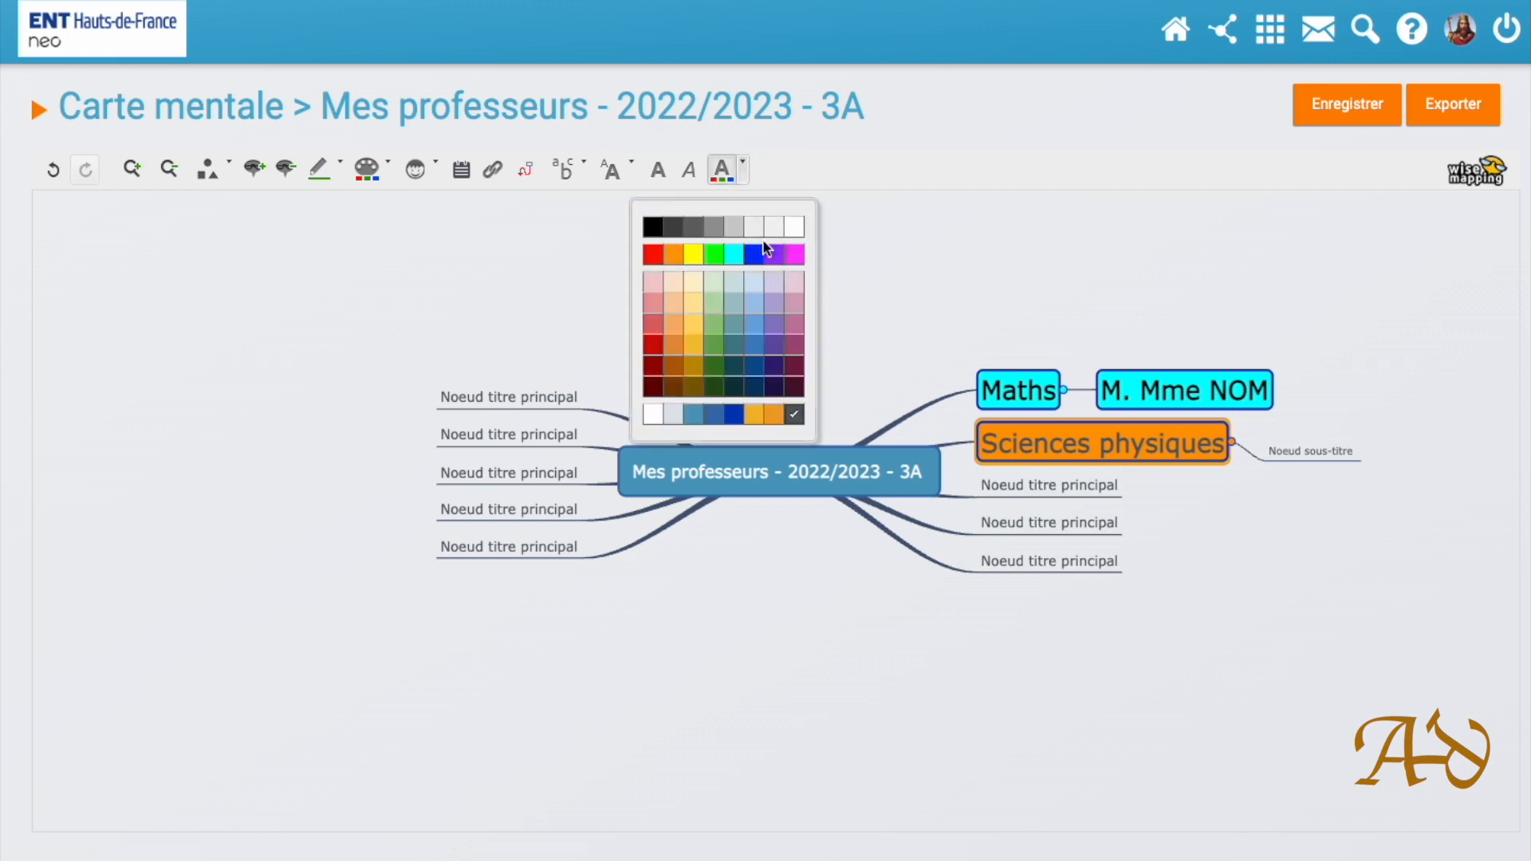
click(672, 255)
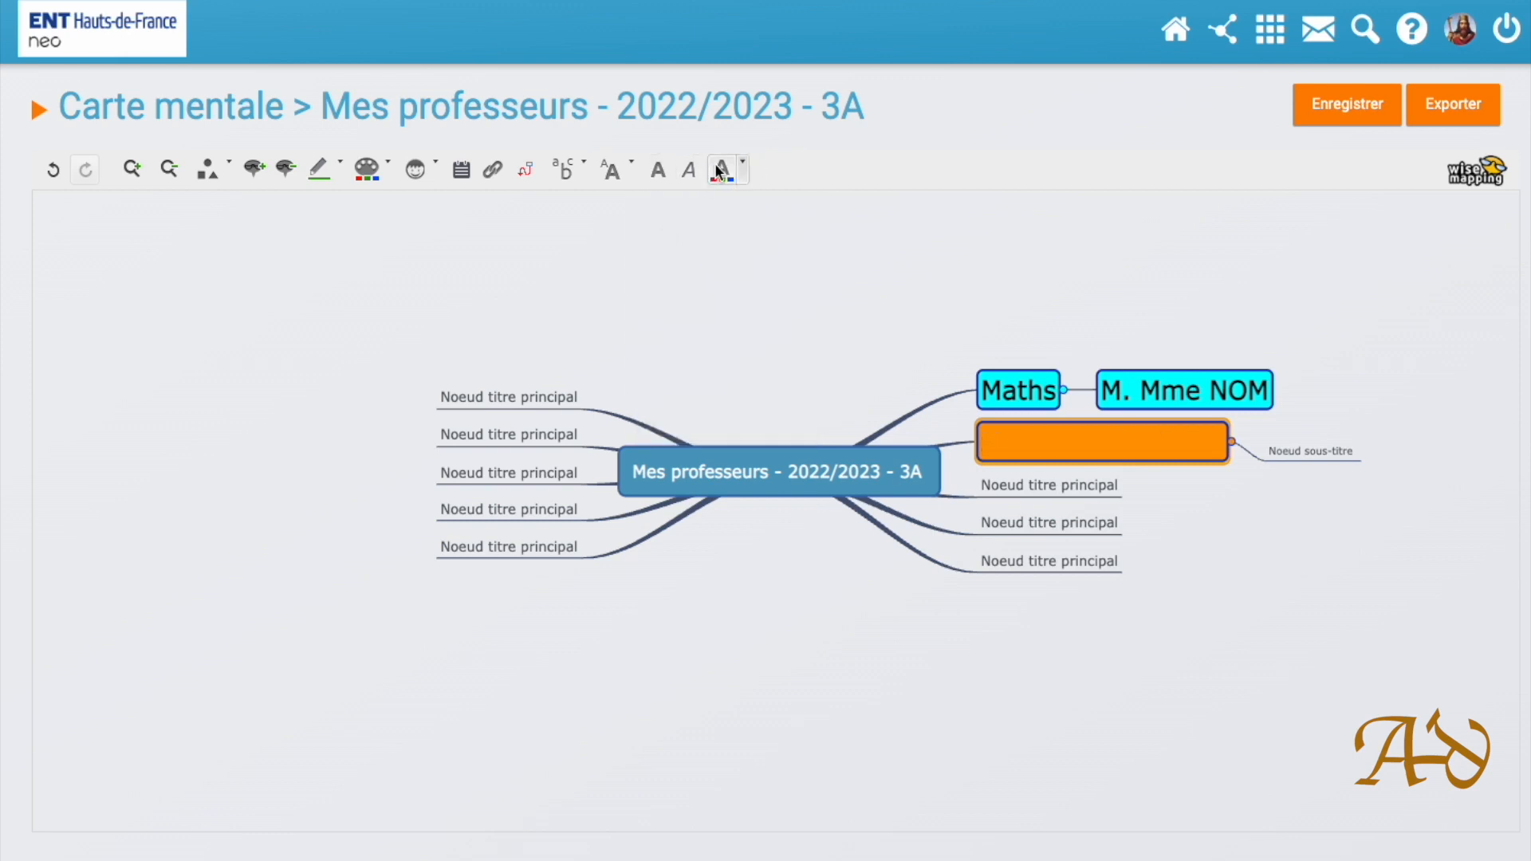
click(742, 168)
click(653, 226)
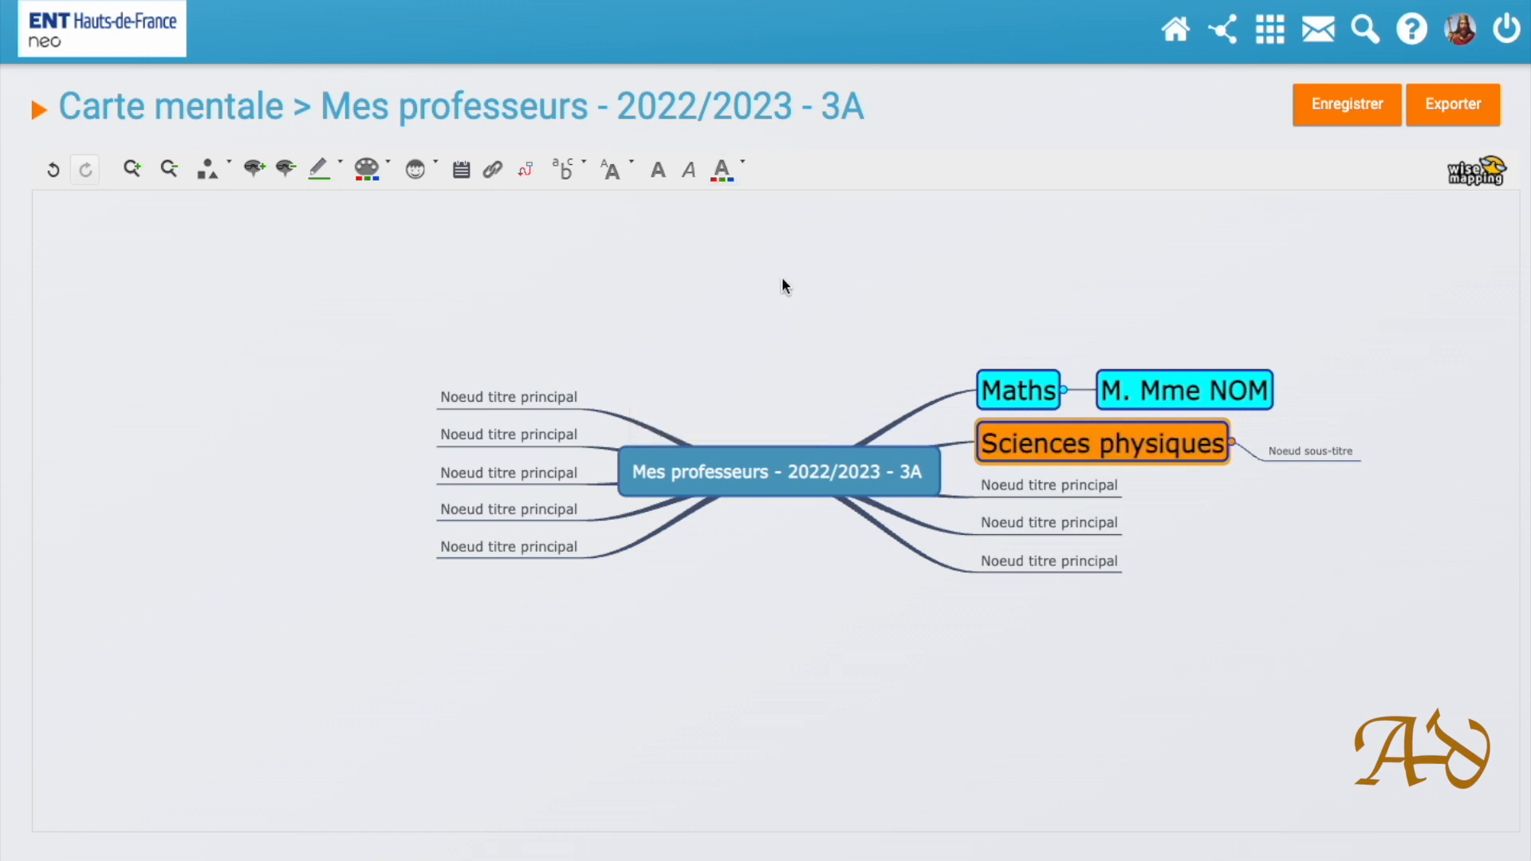
Try to give the Sciences physiques sub-node a rounded rectangle shape and an orange fill
click(1312, 450)
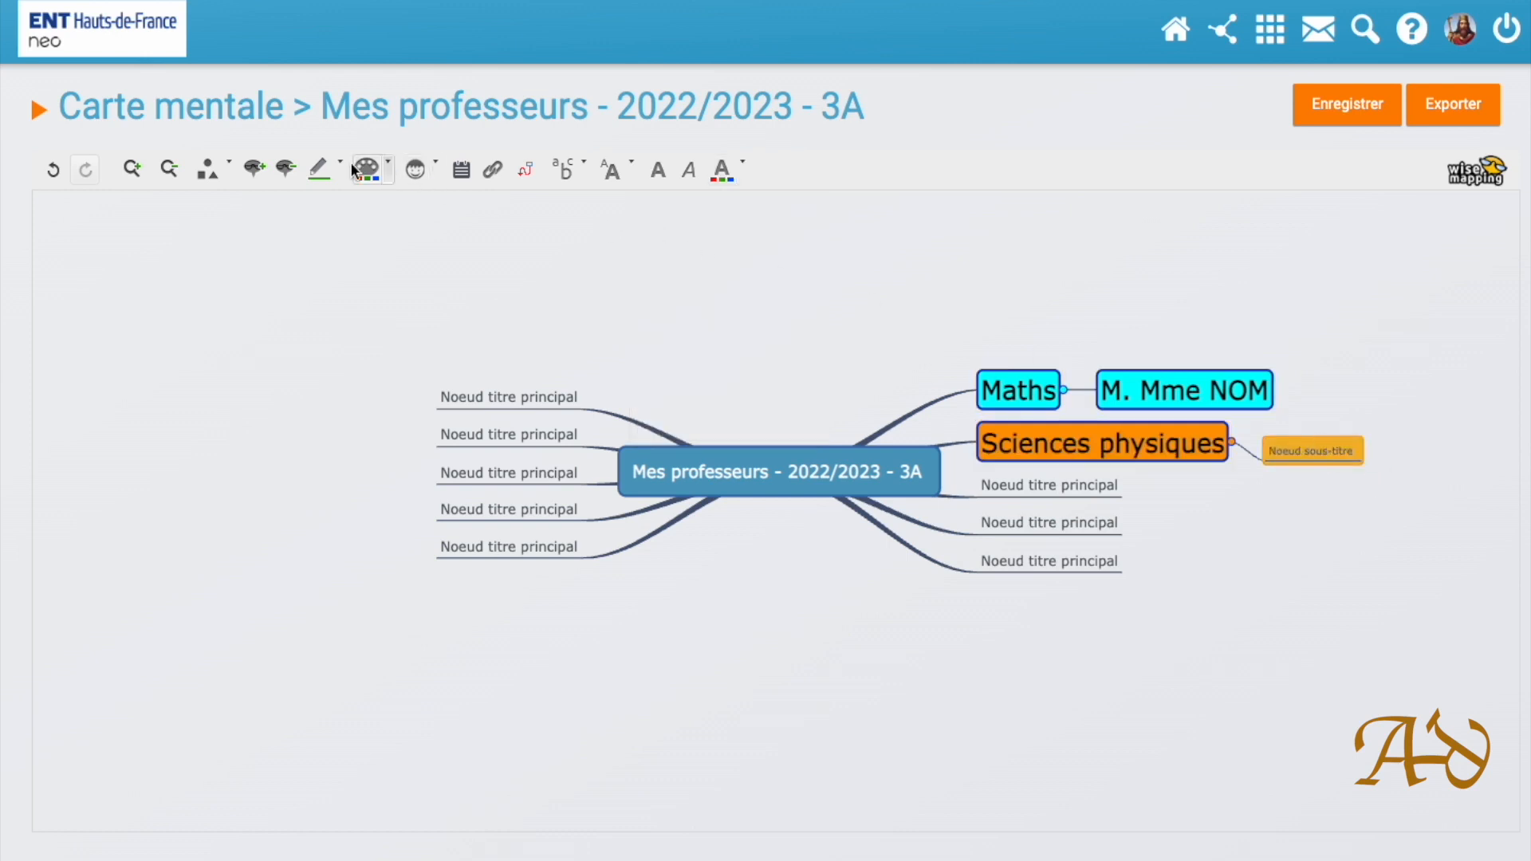
click(209, 169)
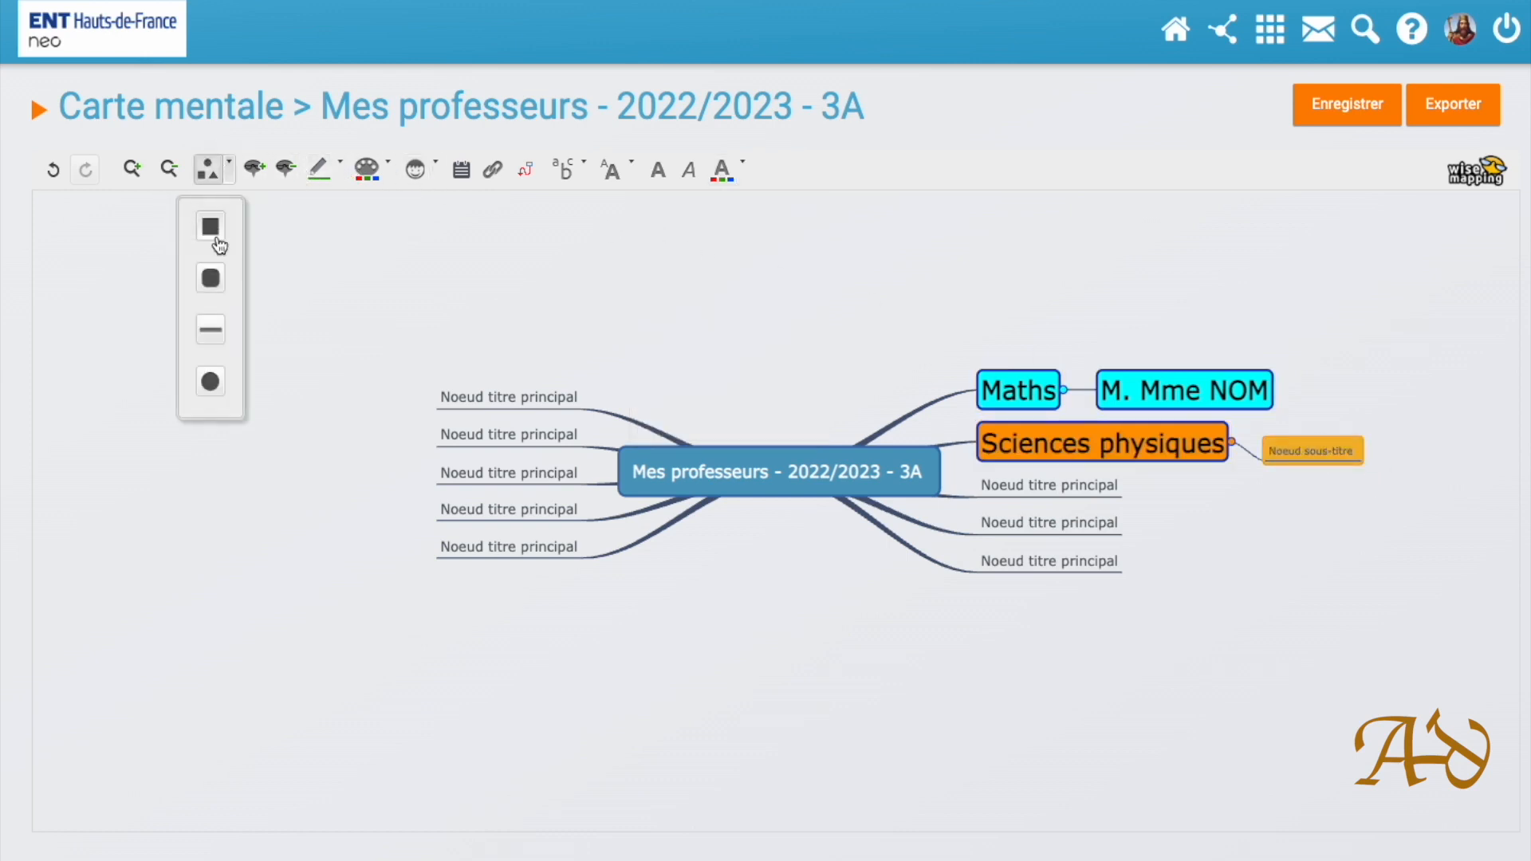
click(222, 285)
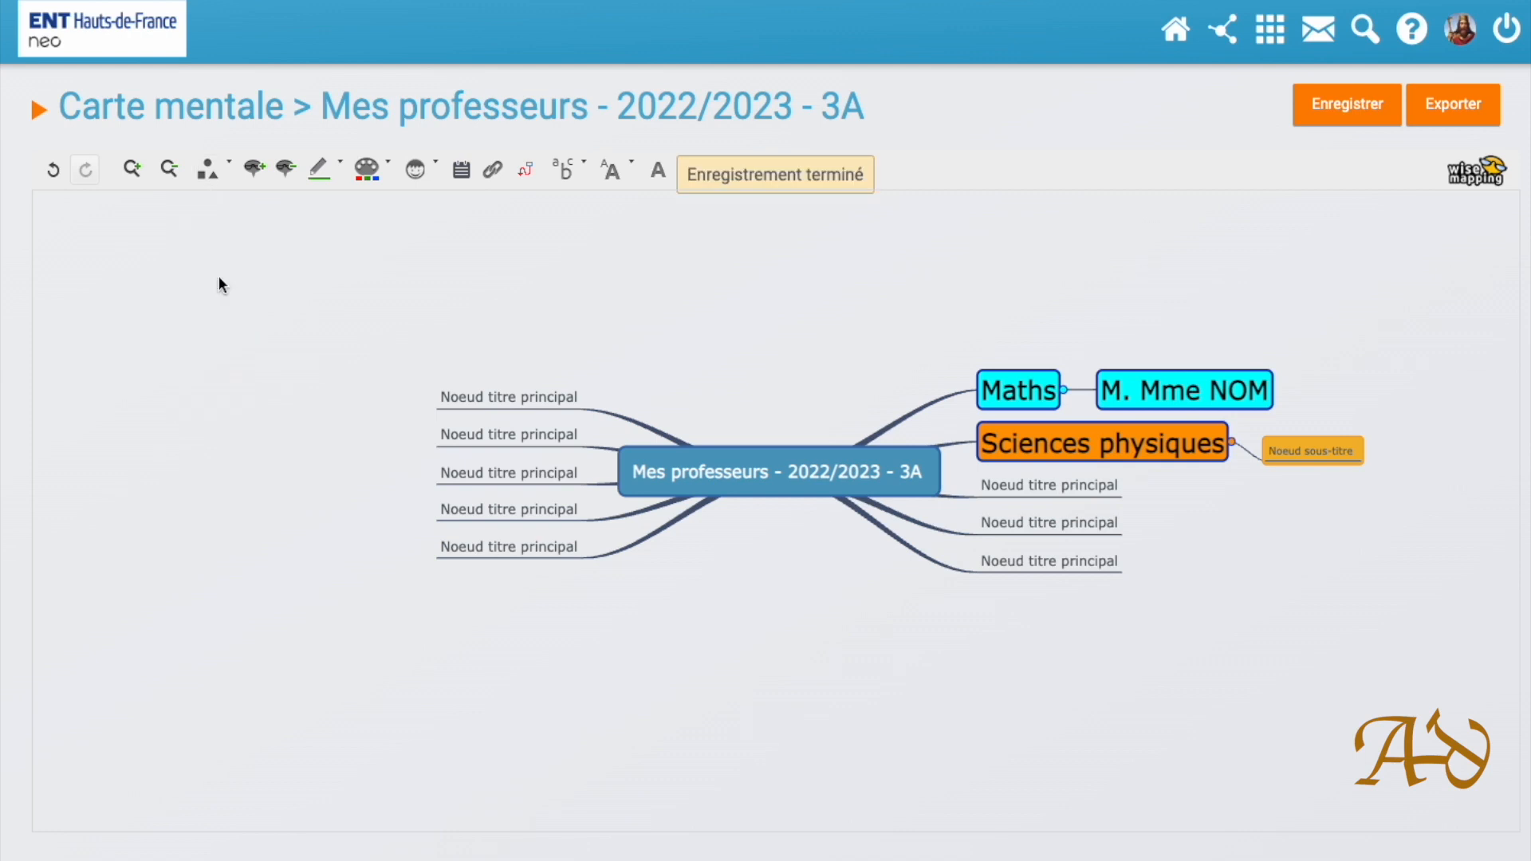
click(387, 169)
click(308, 251)
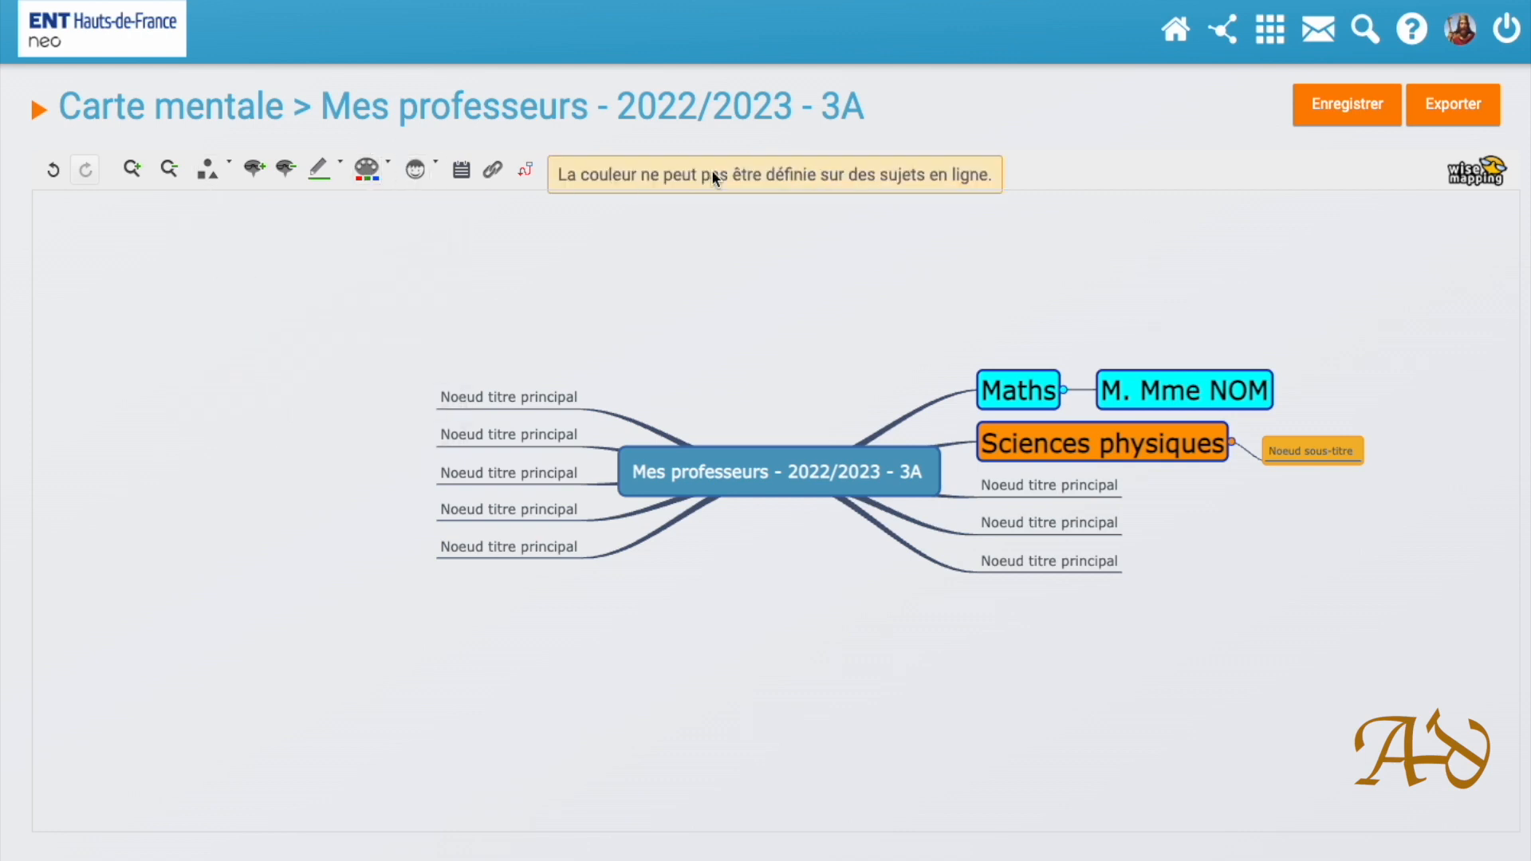
click(662, 253)
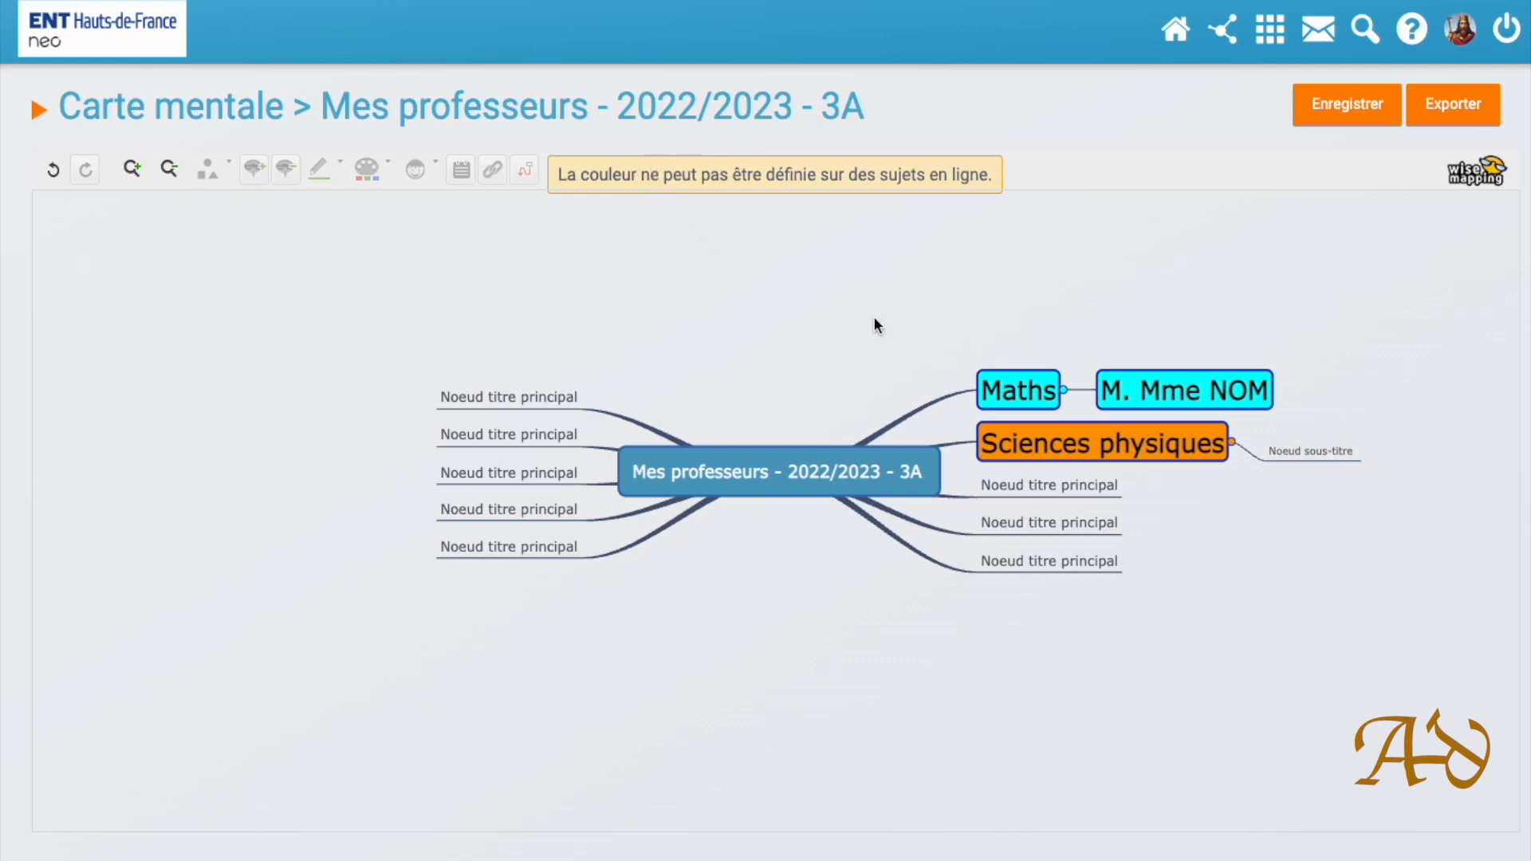
Change the Sciences physiques sub-node to a rounded rectangle with an orange fill
click(1300, 451)
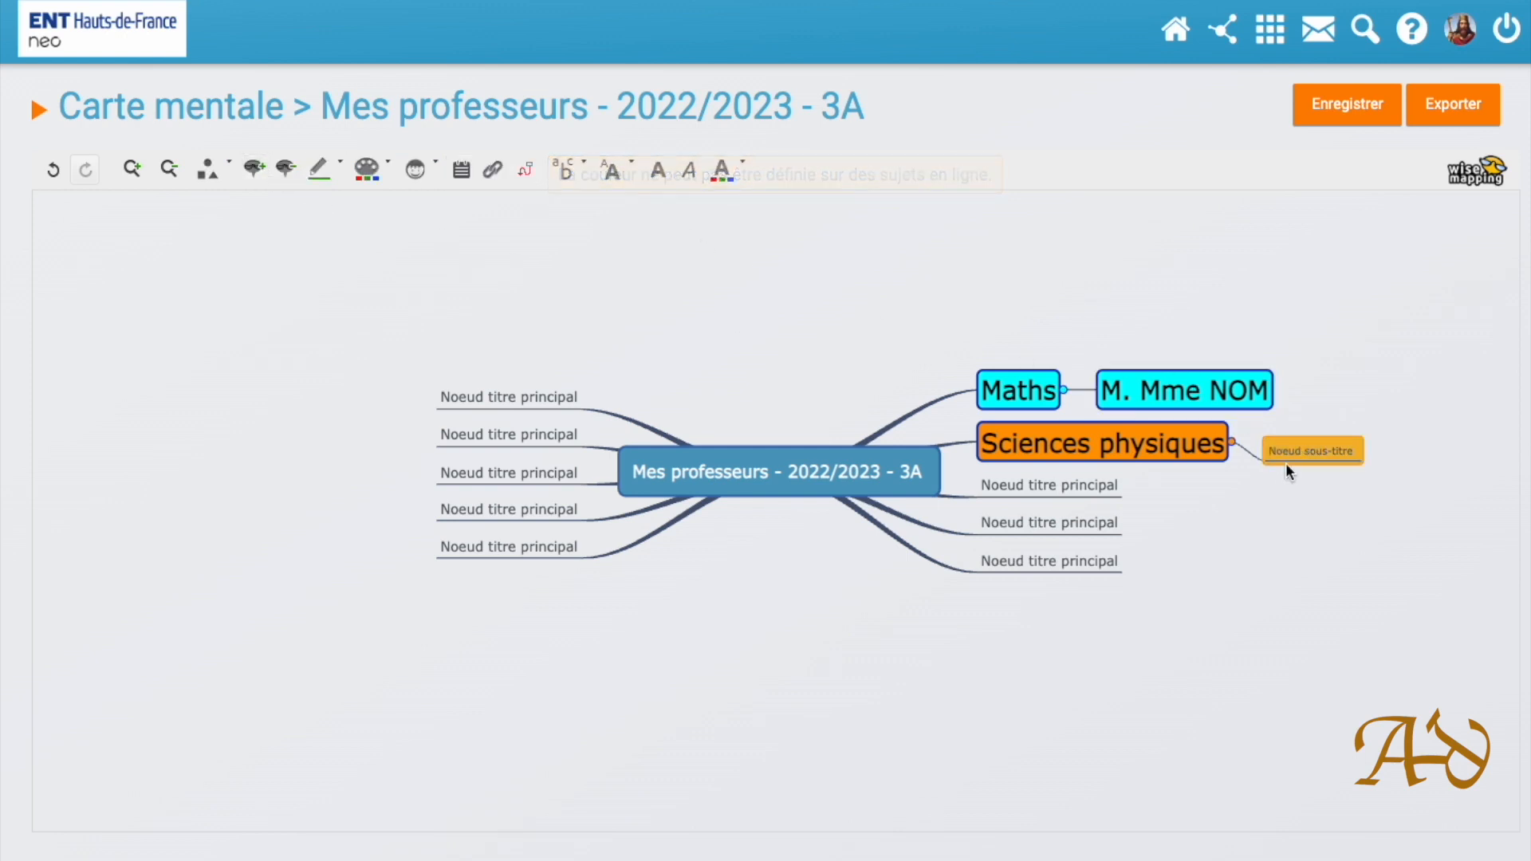
click(229, 162)
click(216, 270)
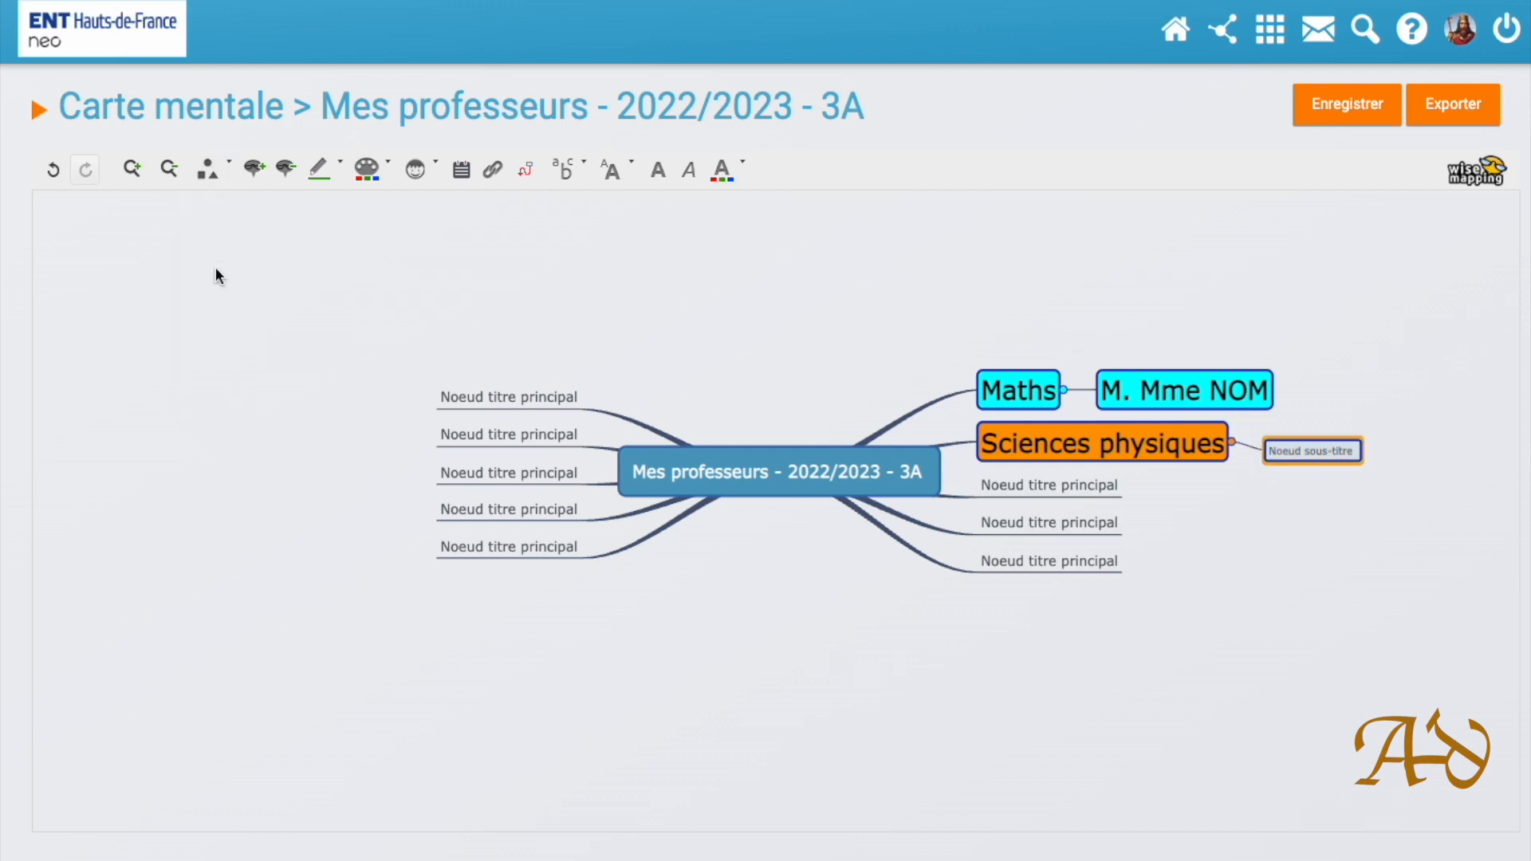
click(387, 164)
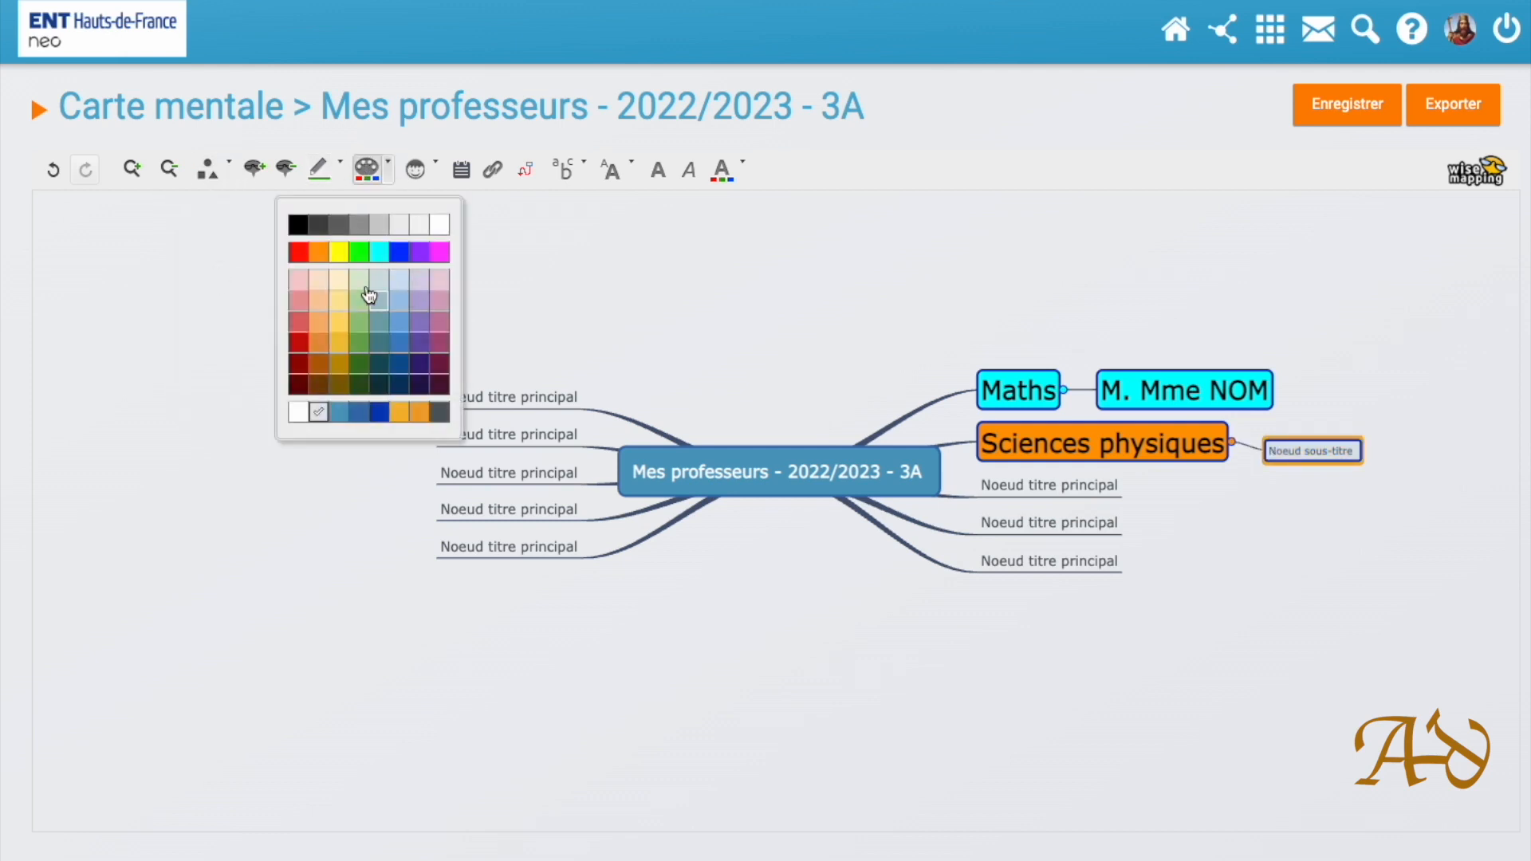
click(310, 248)
Set the Sciences physiques sub-node's text to the Huge font size in black
click(634, 167)
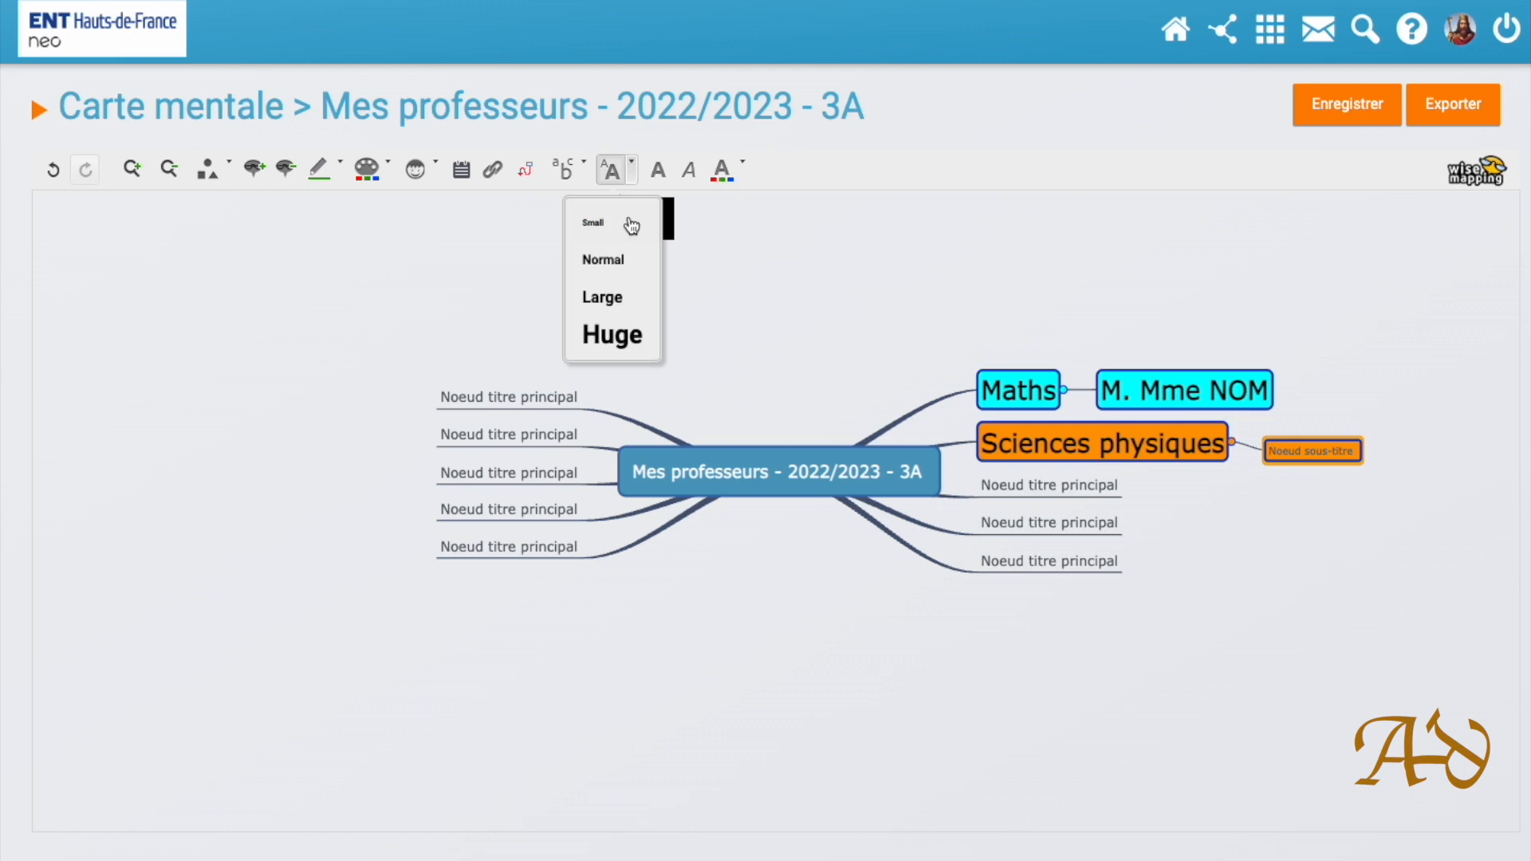
click(598, 334)
click(743, 169)
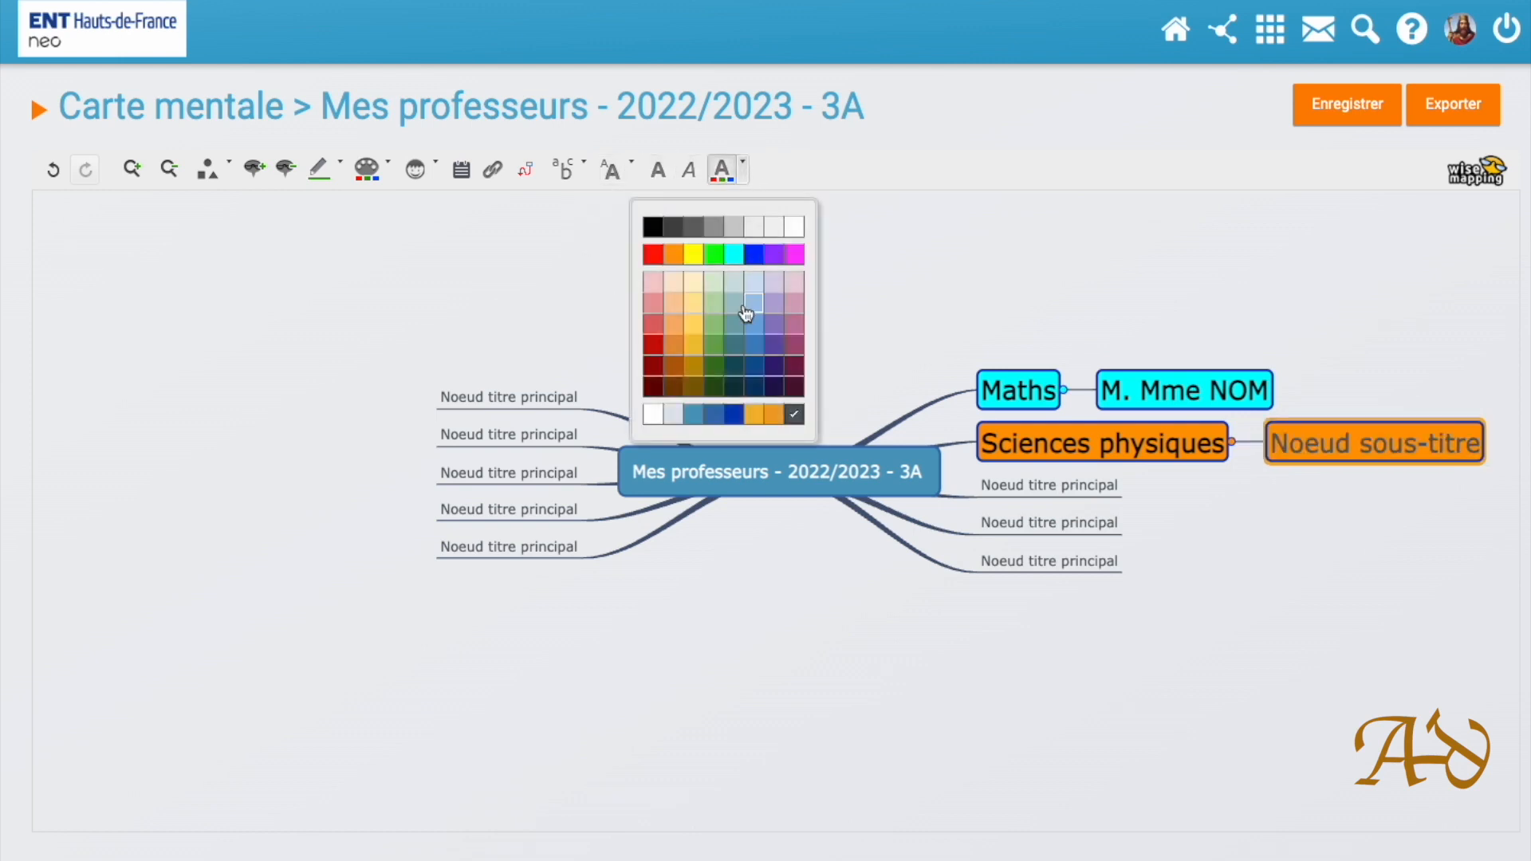
click(653, 228)
double_click(1368, 448)
Attach a sub-node to the main node below Sciences physiques and make that main node a rounded rectangle named "SVT"
drag(1059, 522, 1136, 488)
click(208, 165)
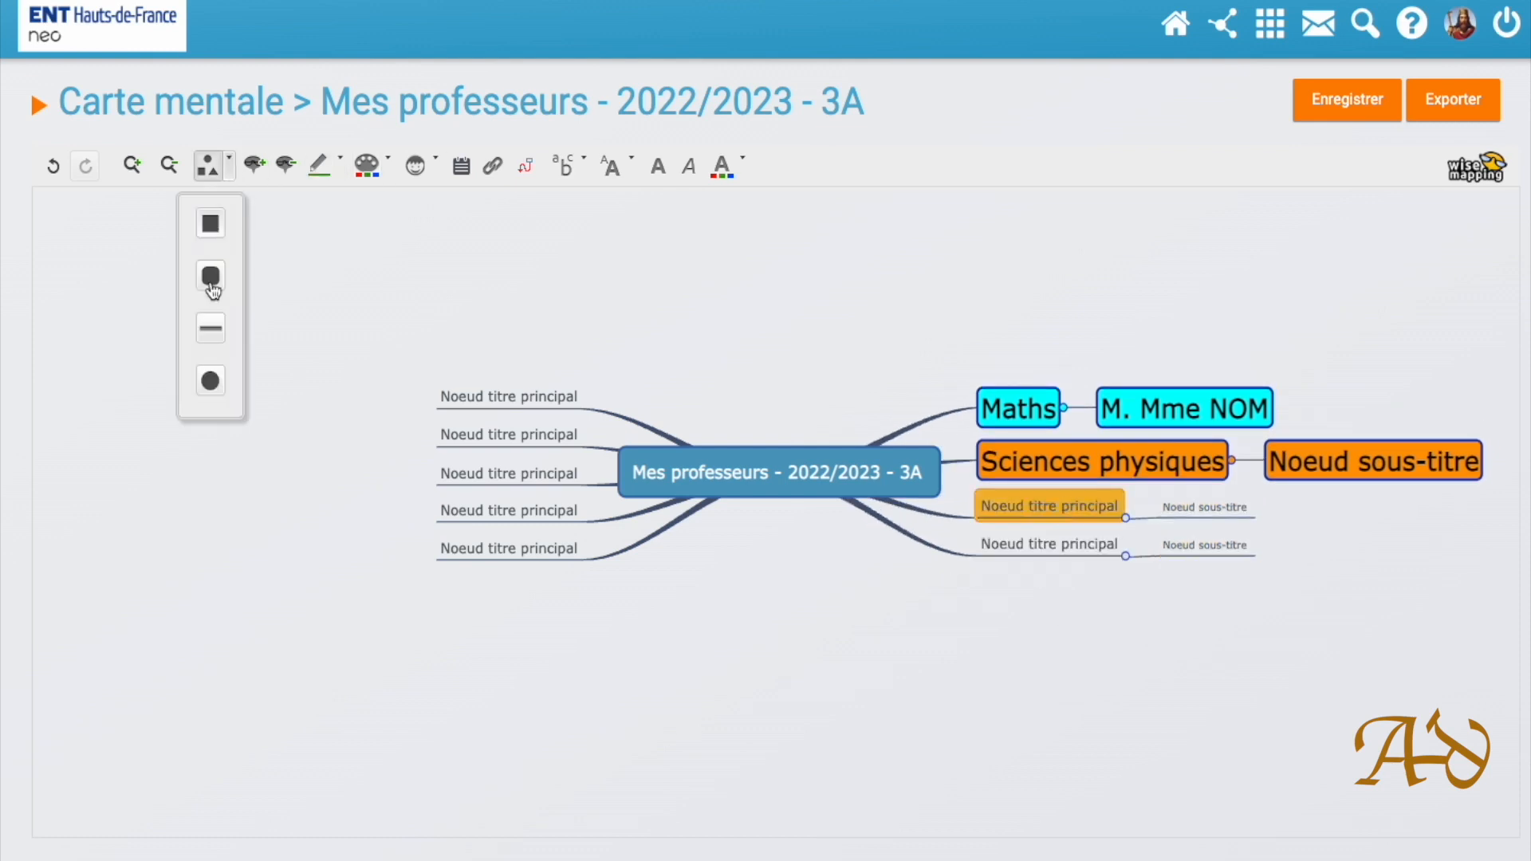
click(211, 219)
text(SVT)
Give the SVT node a green fill and black text in the Huge font size
click(366, 165)
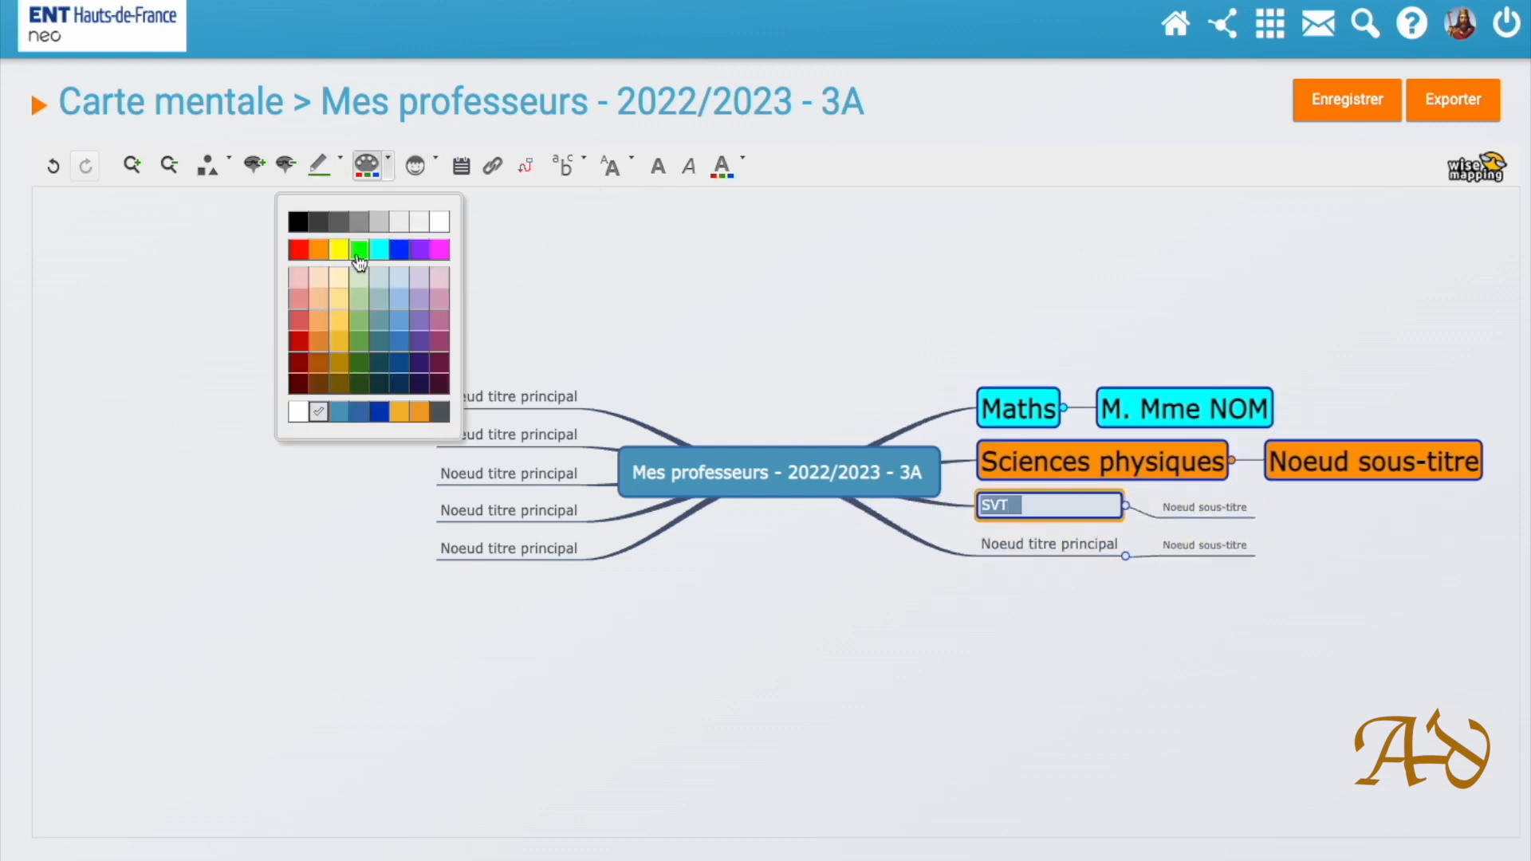
click(359, 252)
click(611, 165)
click(609, 330)
click(721, 165)
click(654, 224)
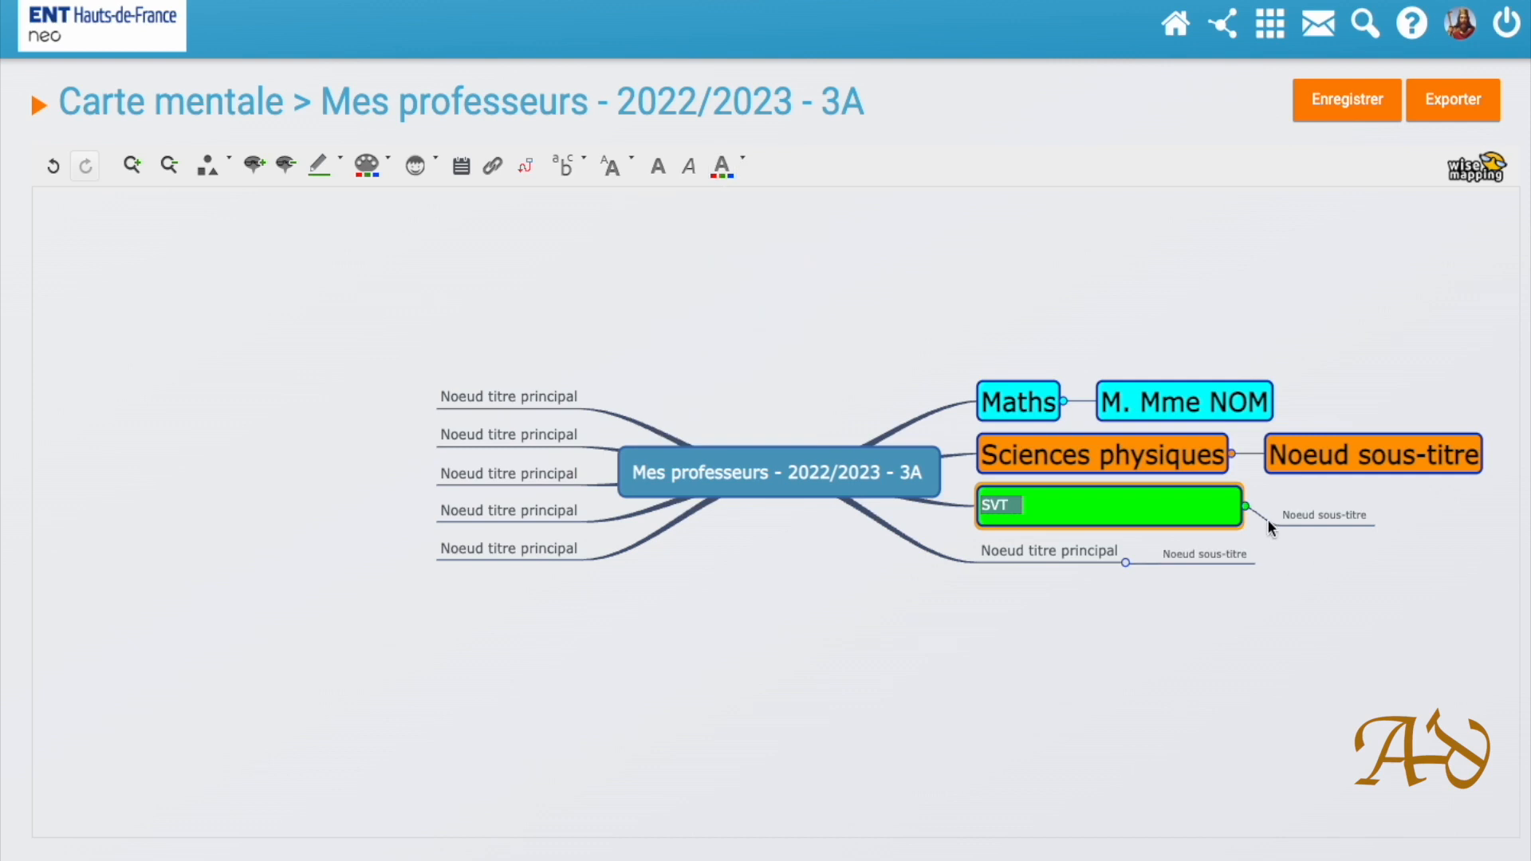
Format the SVT sub-node as a green rounded rectangle with black text in the Huge font size
click(1135, 511)
click(1132, 511)
click(209, 165)
click(212, 219)
click(611, 165)
click(608, 330)
click(721, 165)
click(654, 222)
click(366, 165)
click(356, 254)
Copy the text "M. Mme NOM" from the Maths sub-node into the three sub-nodes below it
drag(1245, 405, 1251, 422)
key(ctrl+z)
double_click(1203, 402)
key(ctrl+c)
double_click(1405, 457)
key(ctrl+v)
double_click(1272, 509)
key(ctrl+v)
double_click(1191, 552)
key(ctrl+v)
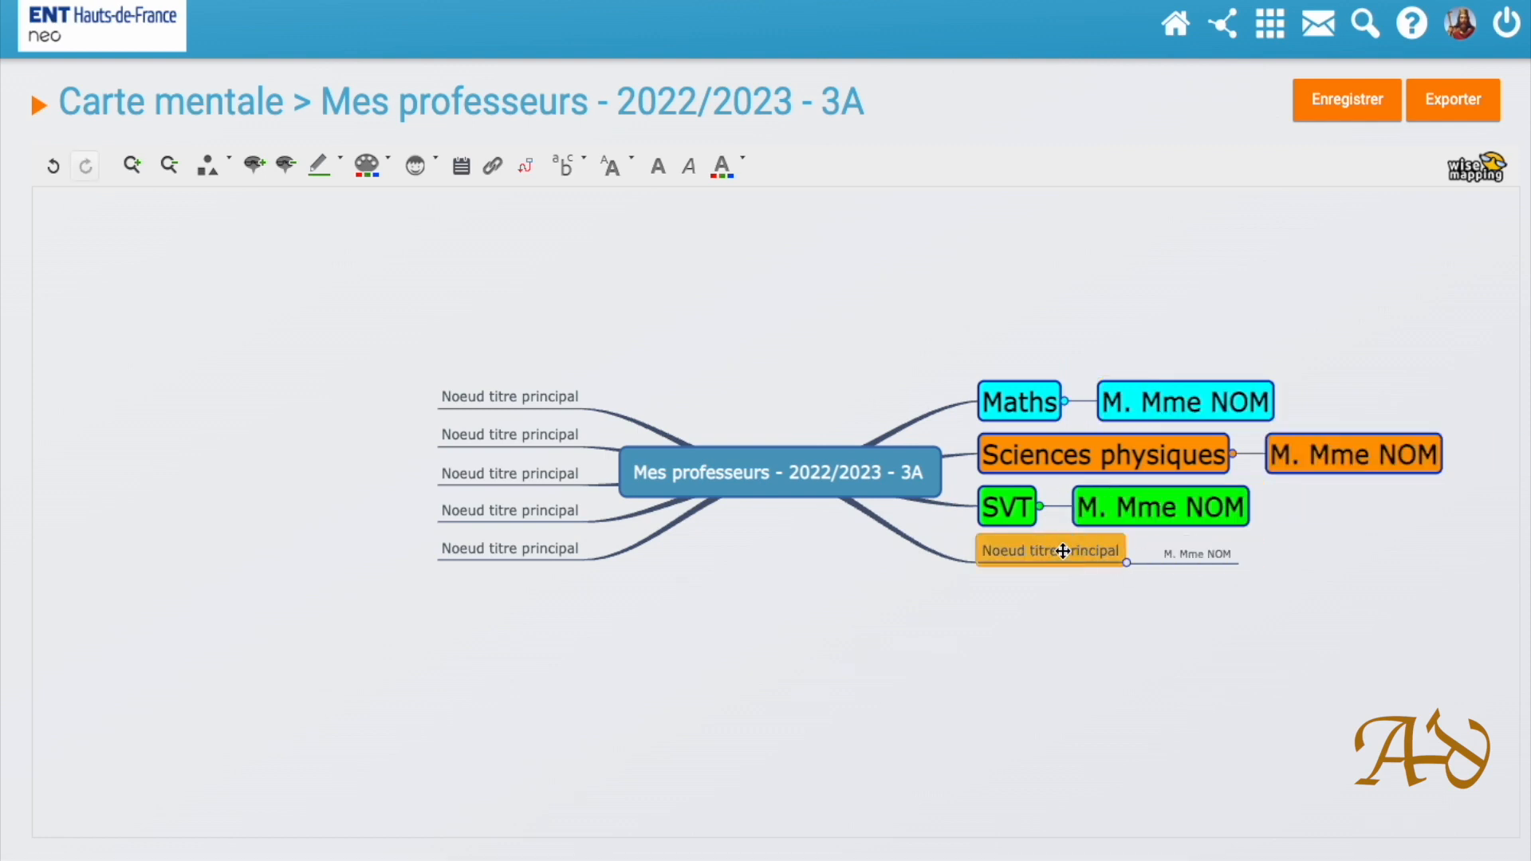
Change the main node below SVT to a rounded rectangle and rename it "Technologie"
click(227, 168)
click(212, 280)
double_click(1121, 552)
text(Technologie)
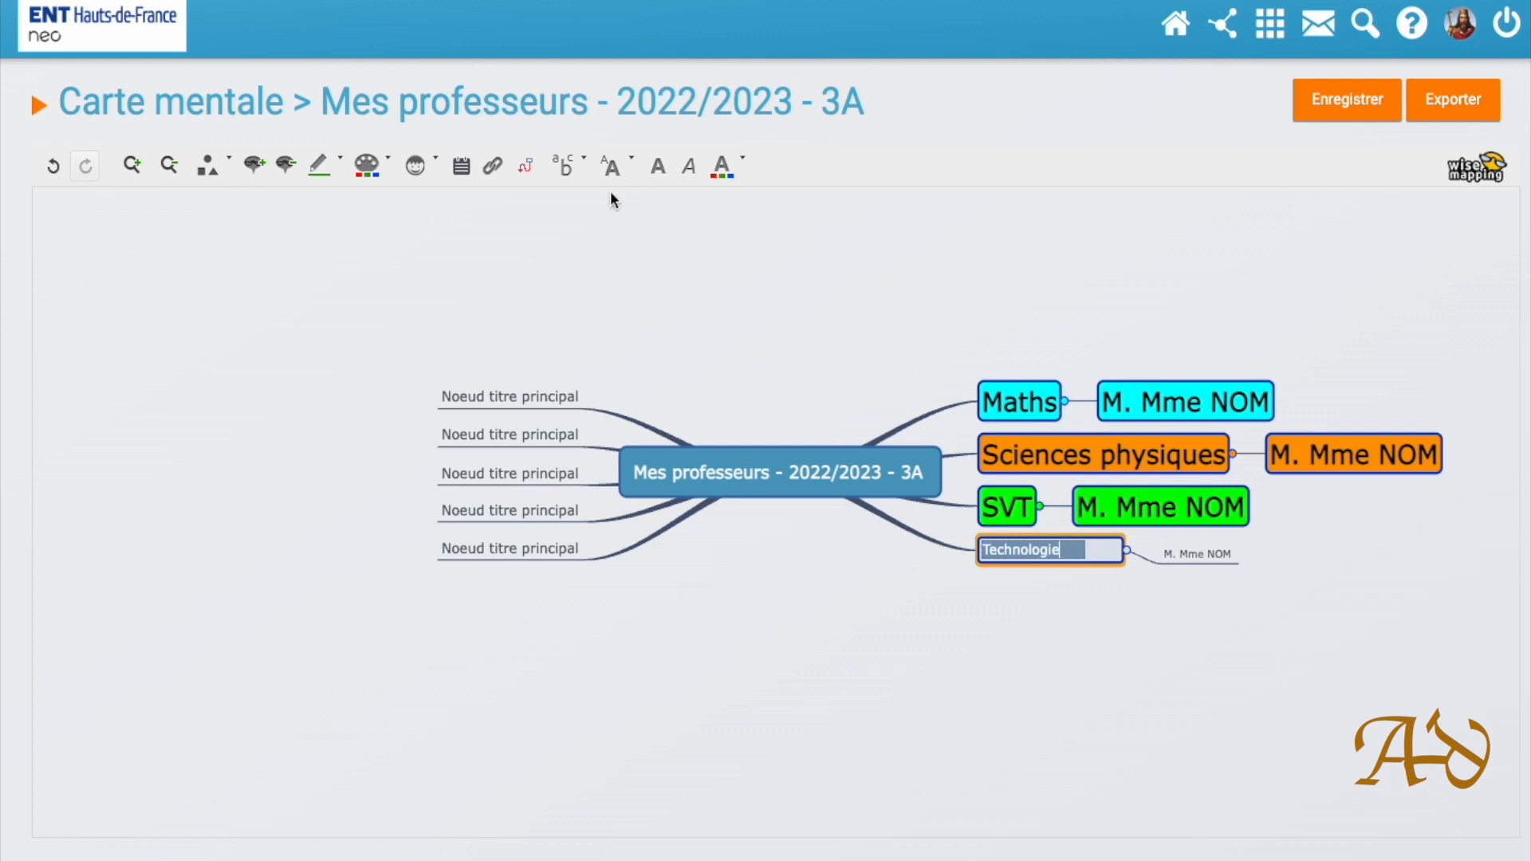
Give the Technologie node a yellow fill and black text in the Huge font size
click(367, 165)
click(343, 249)
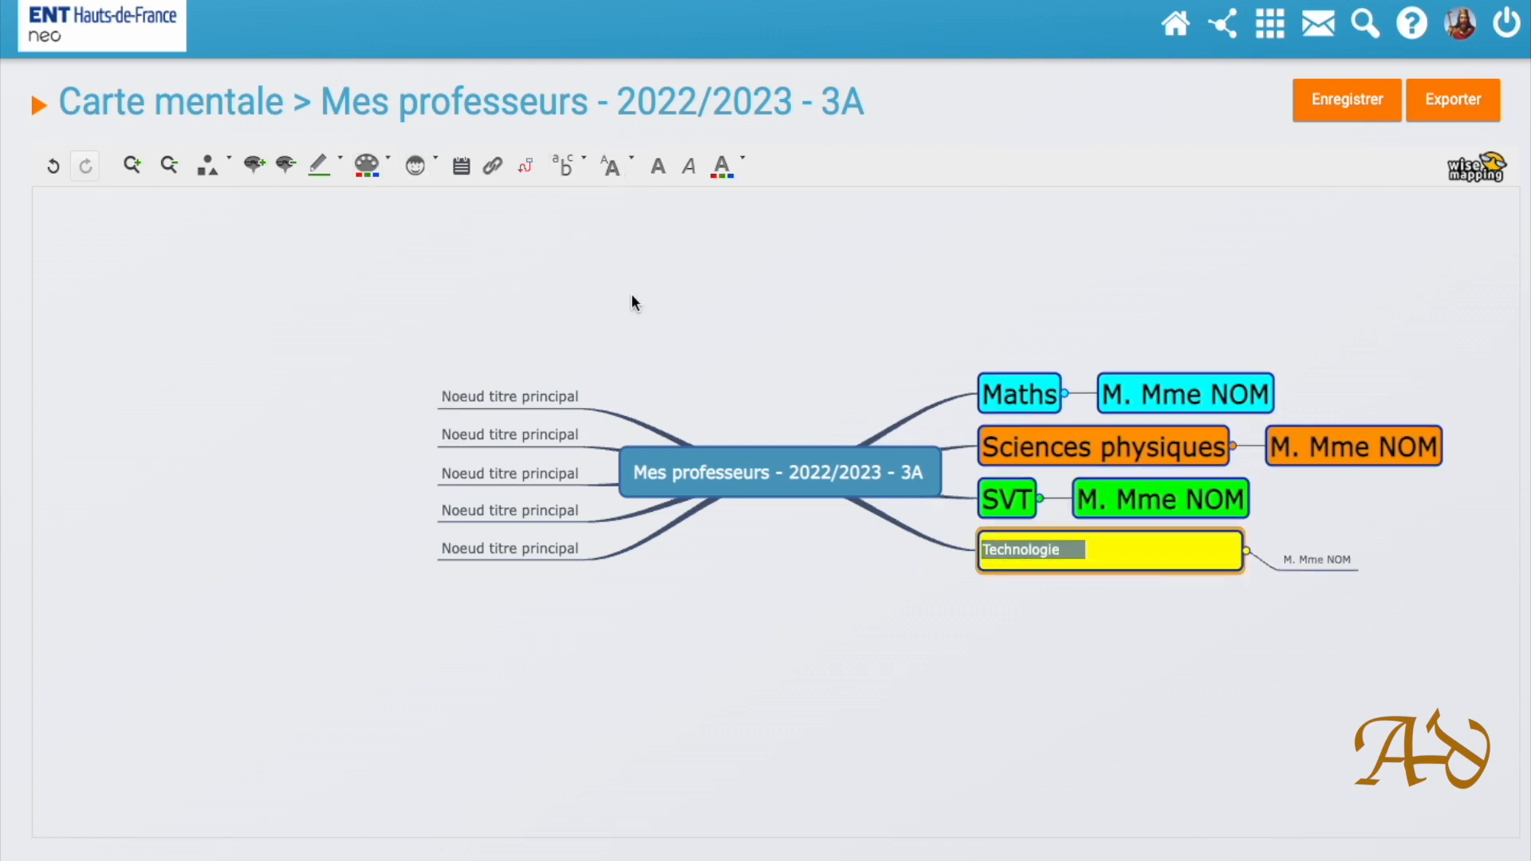
click(740, 165)
click(652, 223)
Change the Technologie sub-node to a rounded rectangle with a yellow fill
click(1294, 560)
click(217, 166)
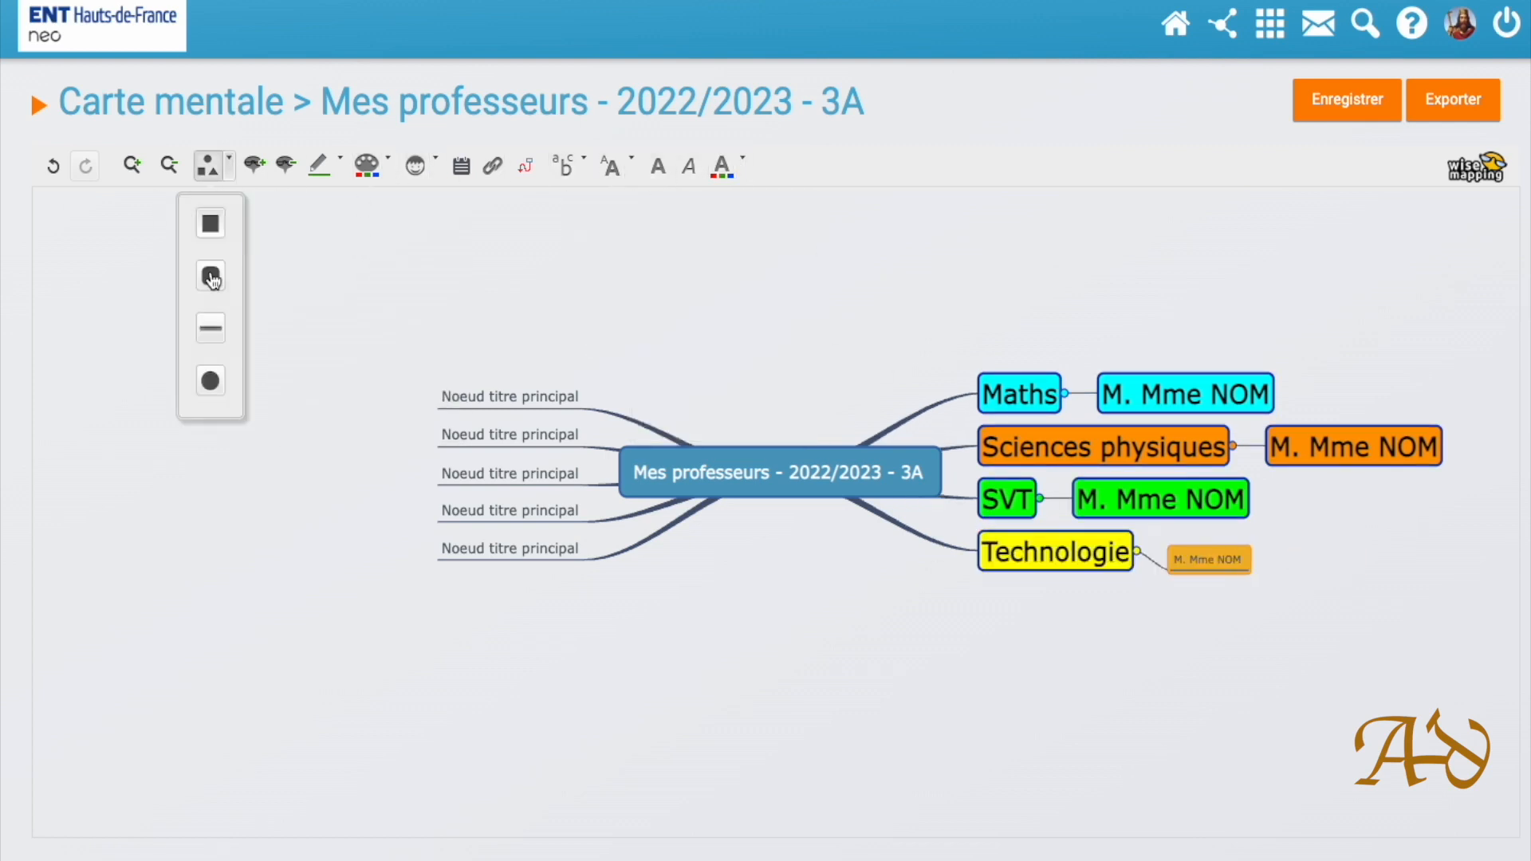
click(212, 275)
click(373, 166)
click(339, 249)
Set the Technologie sub-node's text to the Huge font size in black
click(611, 165)
click(615, 332)
click(721, 165)
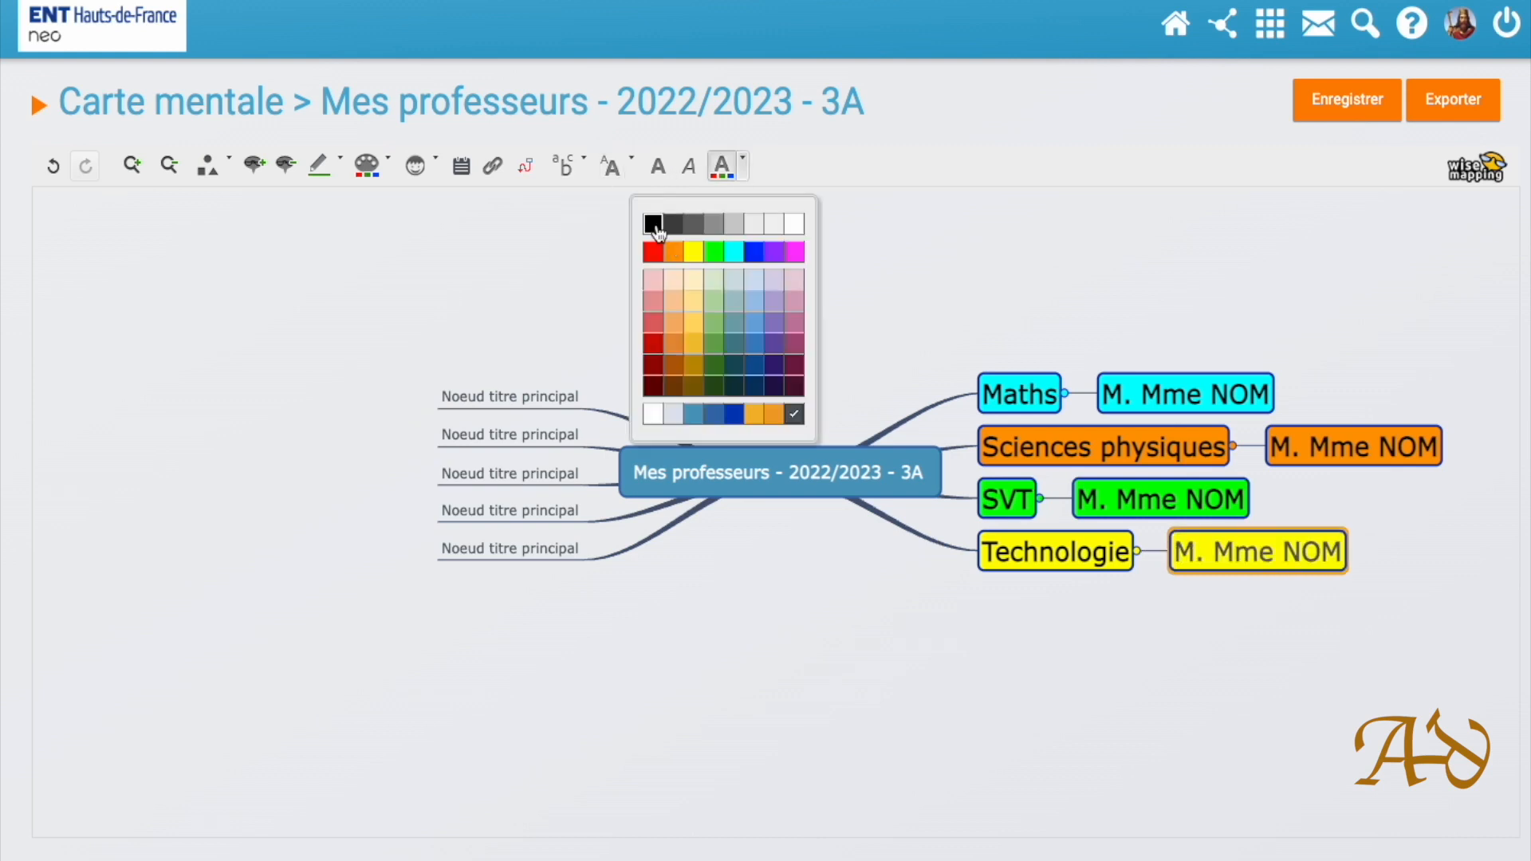
click(650, 221)
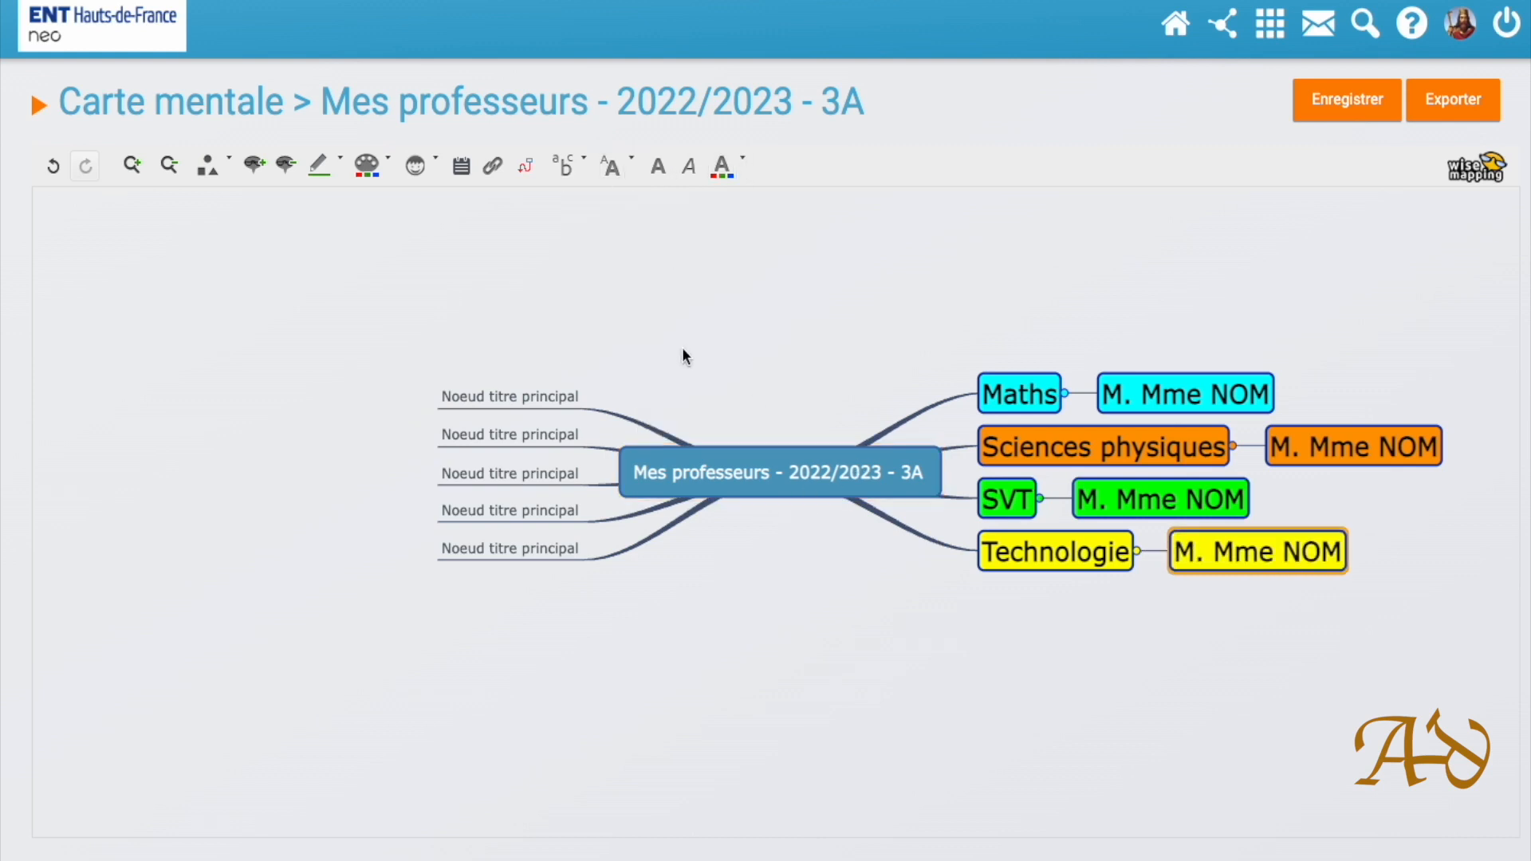
Change the topmost main node opposite the Maths branch to a rounded rectangle with a yellow fill
click(548, 396)
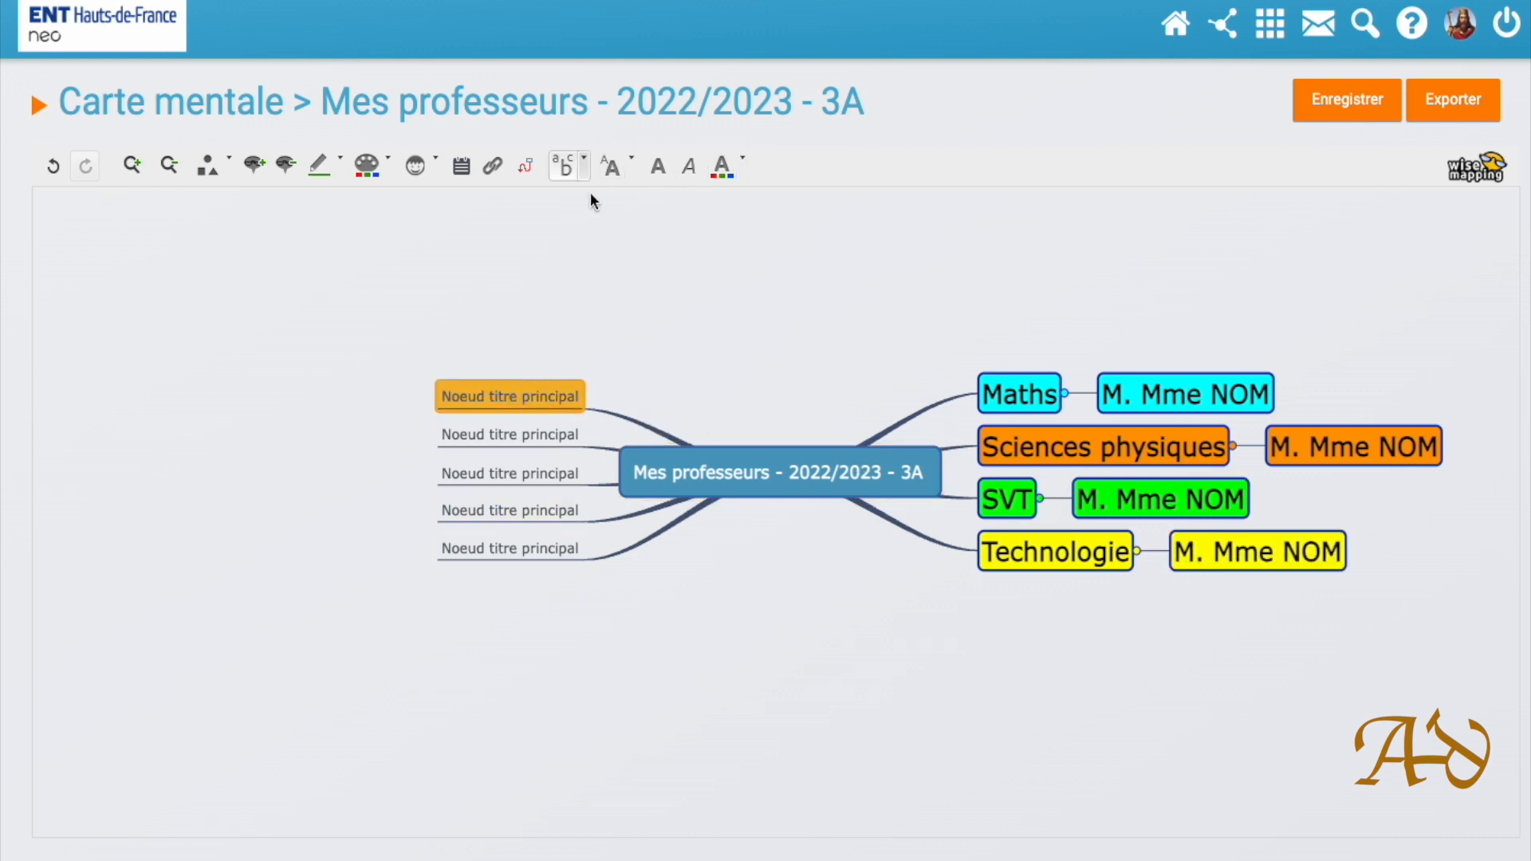
click(231, 166)
click(211, 279)
click(367, 165)
click(339, 249)
Set the yellow untitled main node's text to Huge in black and rename it "Français"
click(611, 165)
click(607, 334)
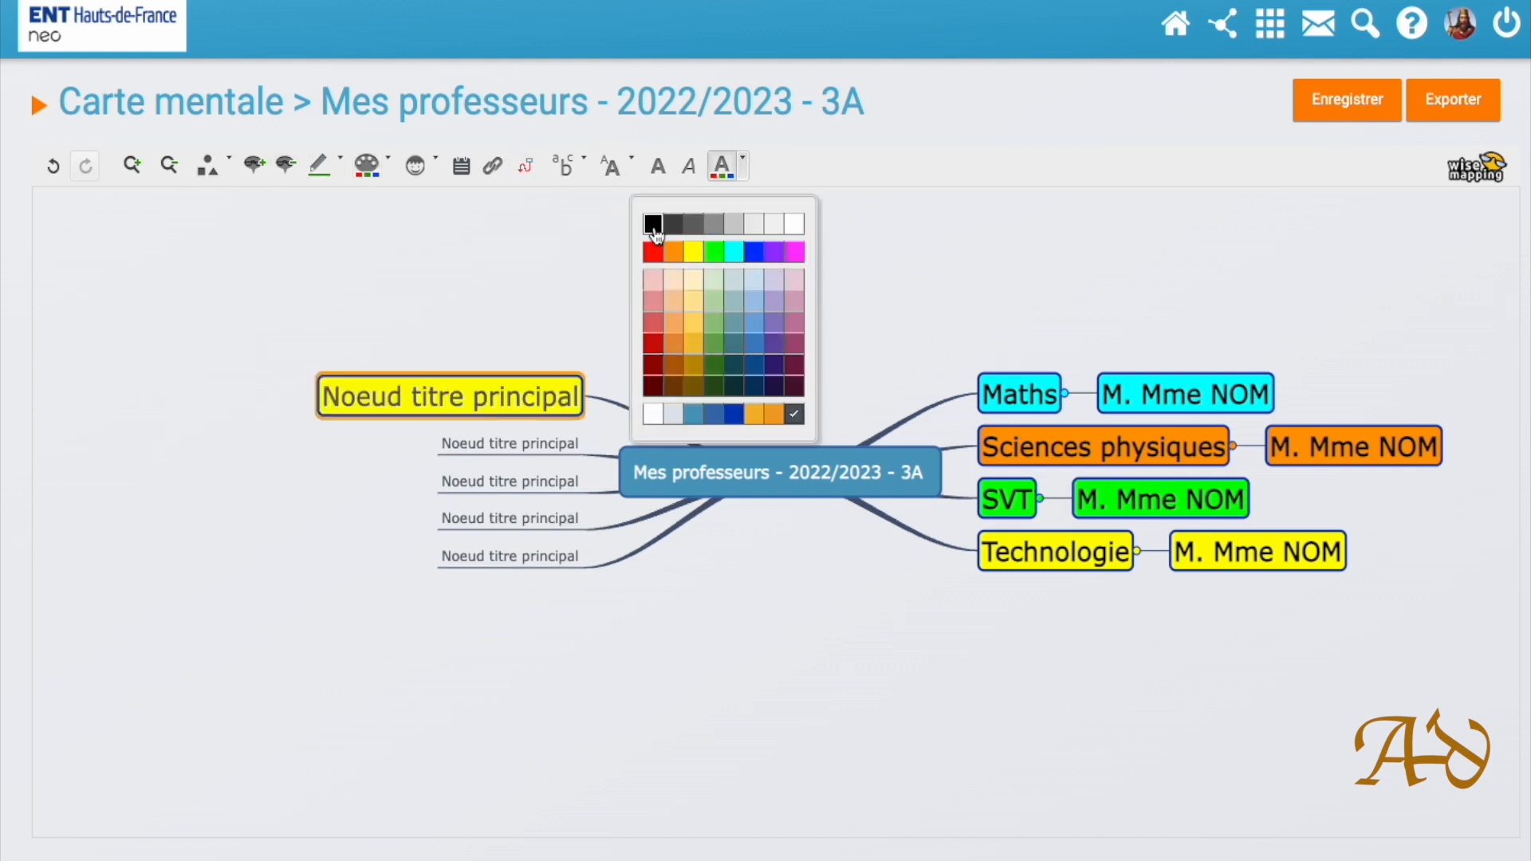
double_click(508, 396)
text(Français)
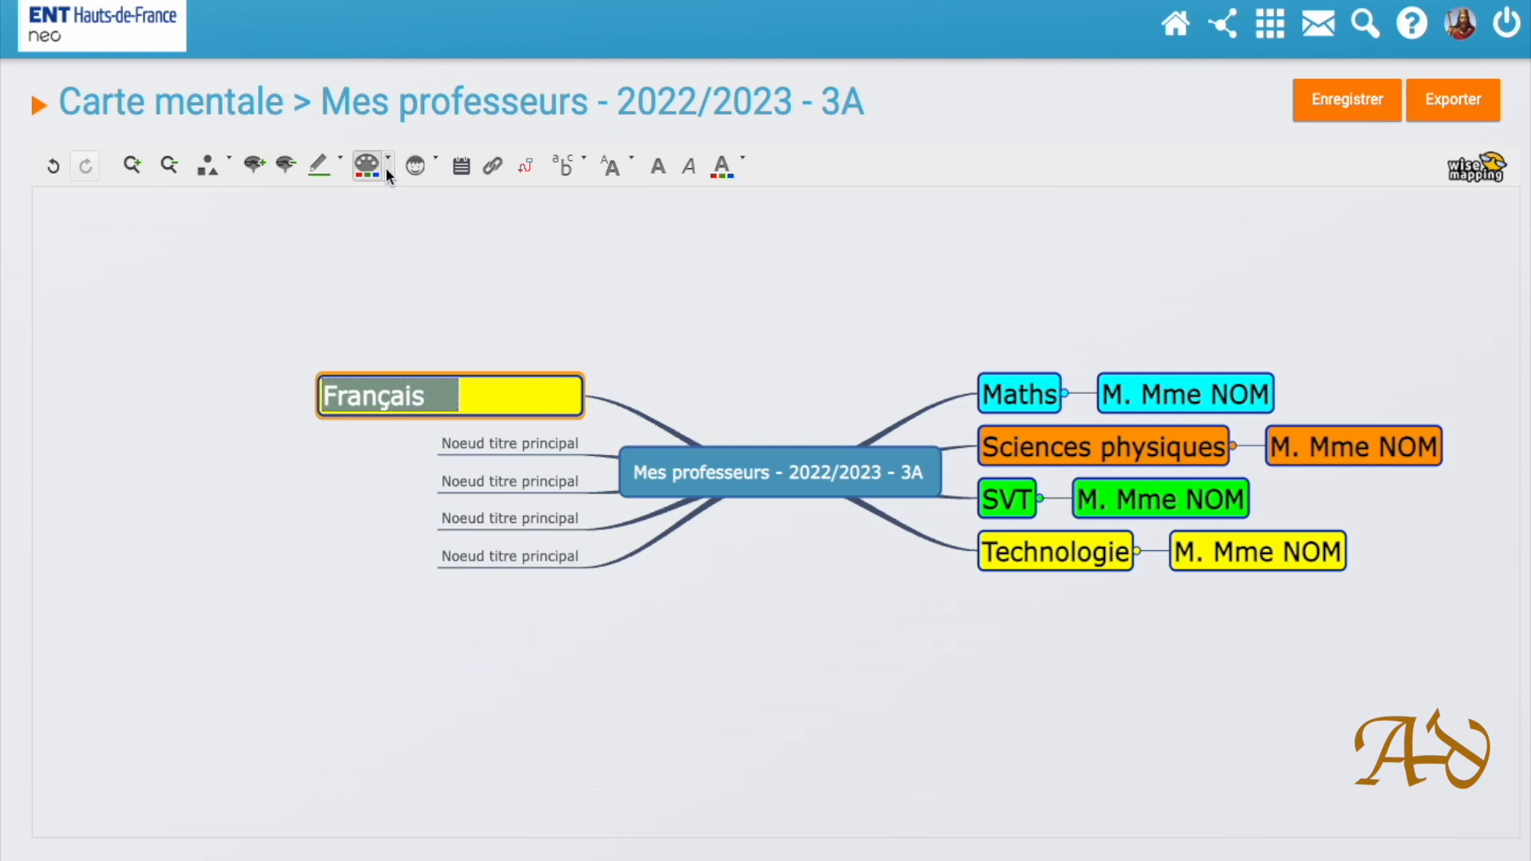
Change the Français node's fill to blue and its text to white
click(386, 169)
click(402, 250)
click(515, 394)
click(722, 165)
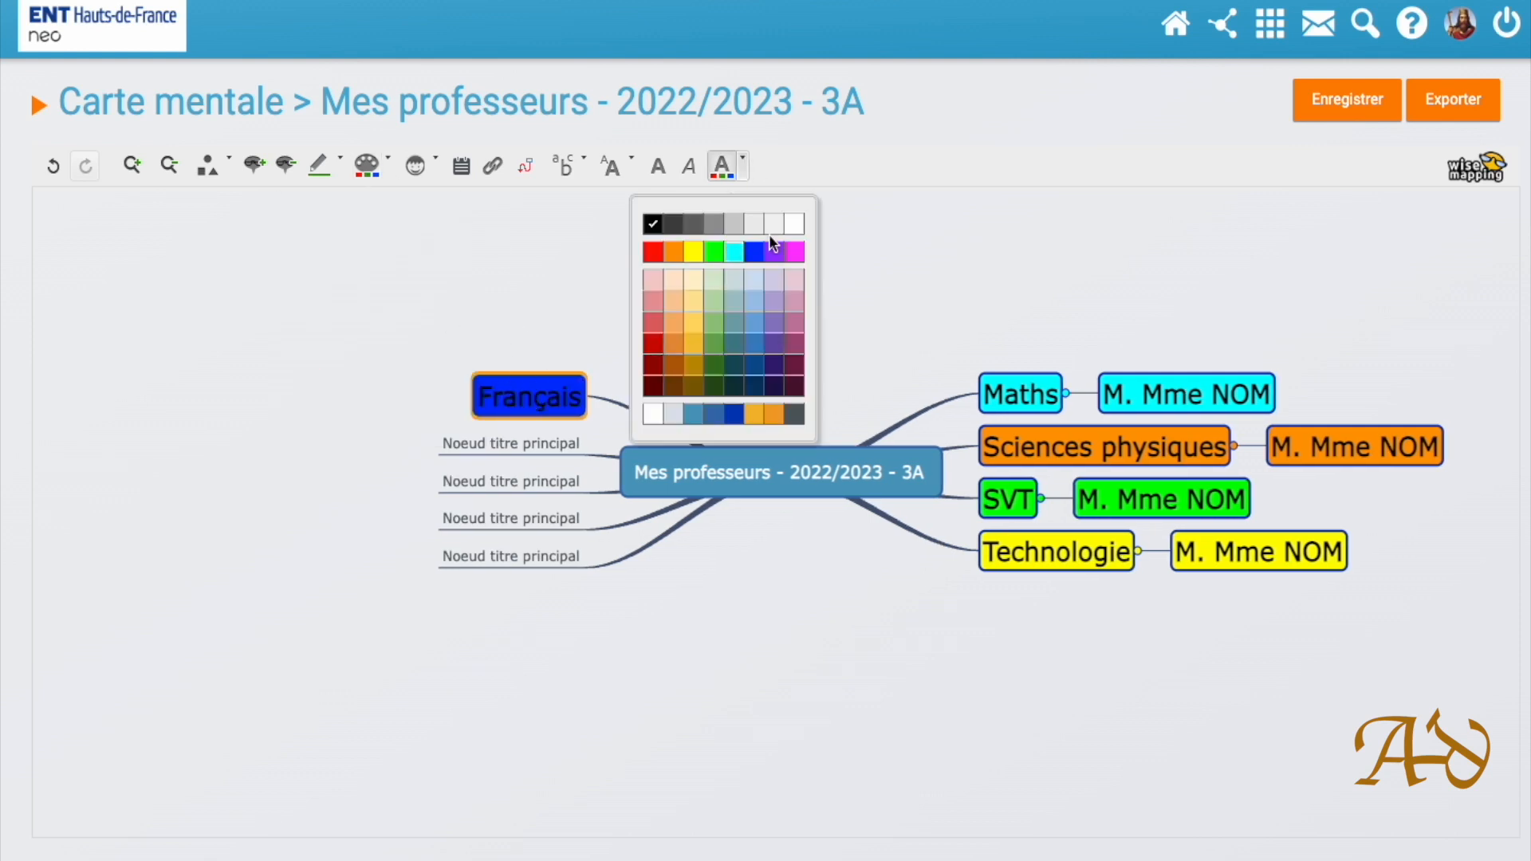
click(789, 219)
Give the Français node a sub-node shaped as a rounded rectangle with a blue fill
key(Insert)
click(224, 166)
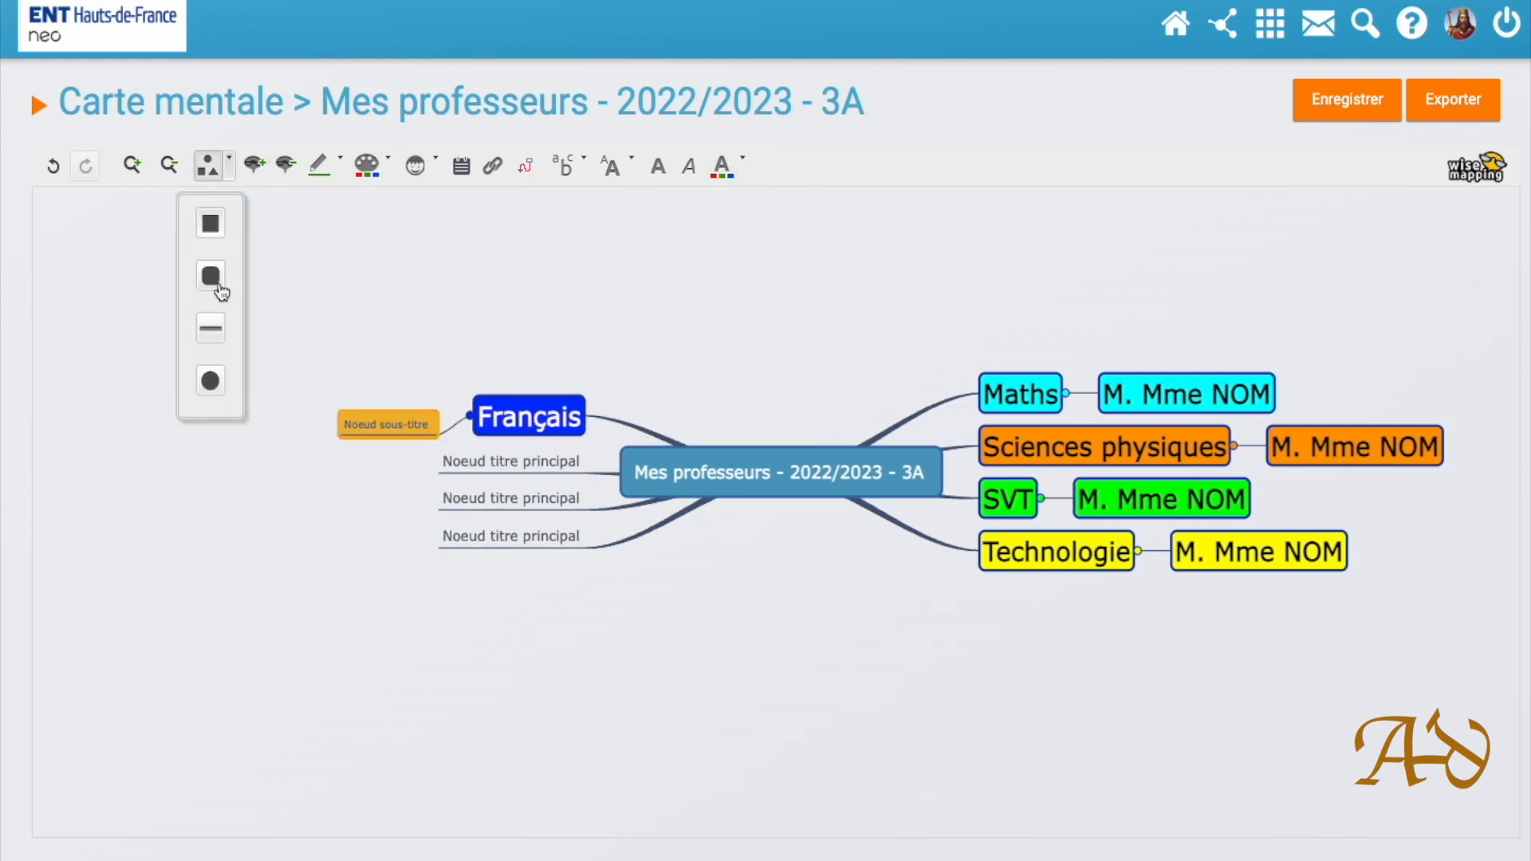
click(214, 280)
click(380, 166)
click(400, 249)
Set the Français sub-node's text to white in the Huge font size
click(738, 165)
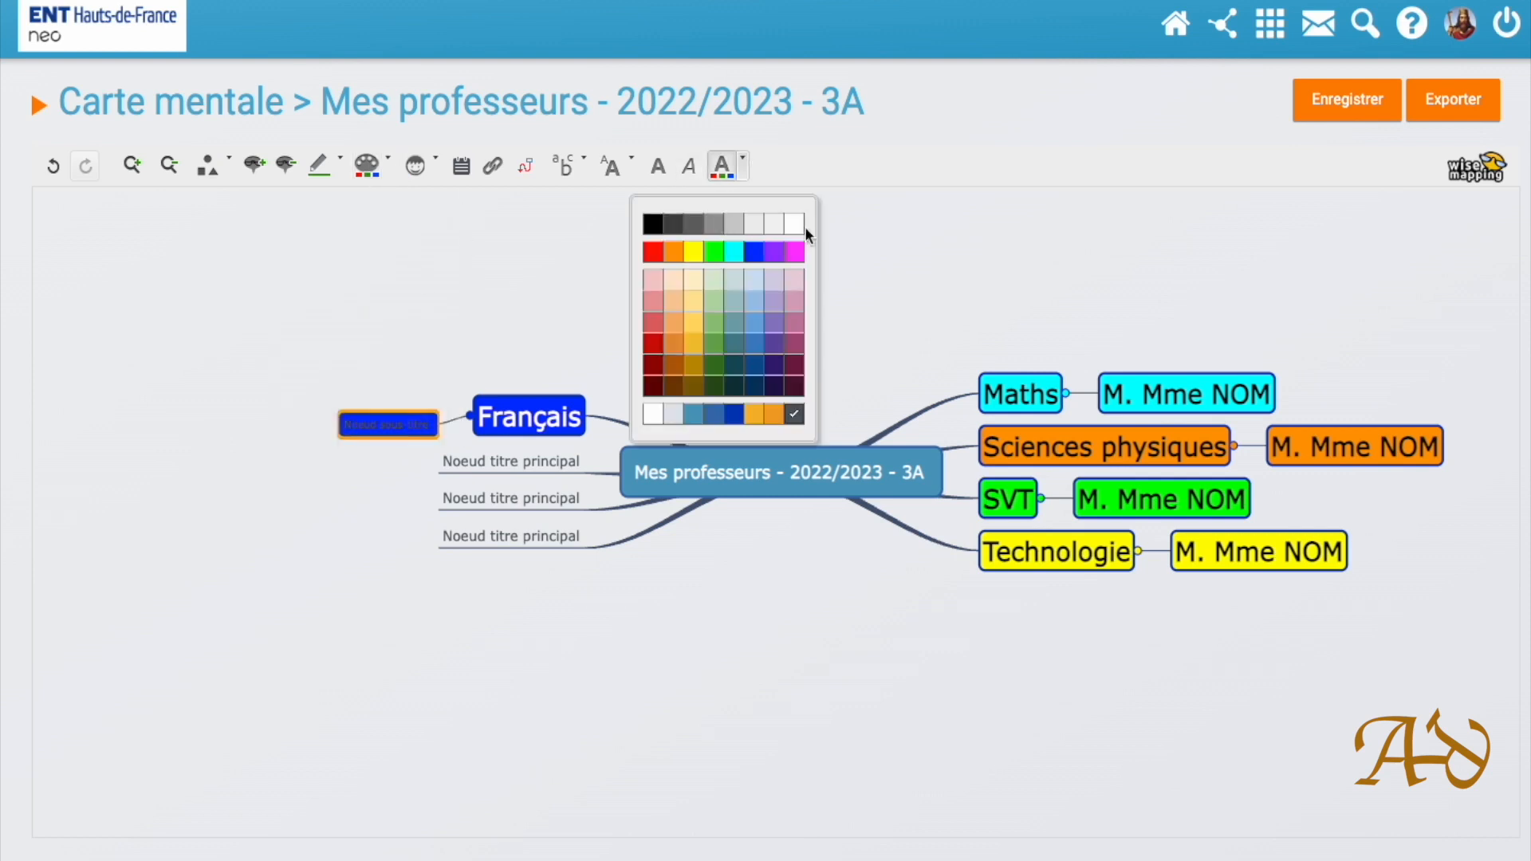
click(794, 225)
click(628, 162)
click(615, 337)
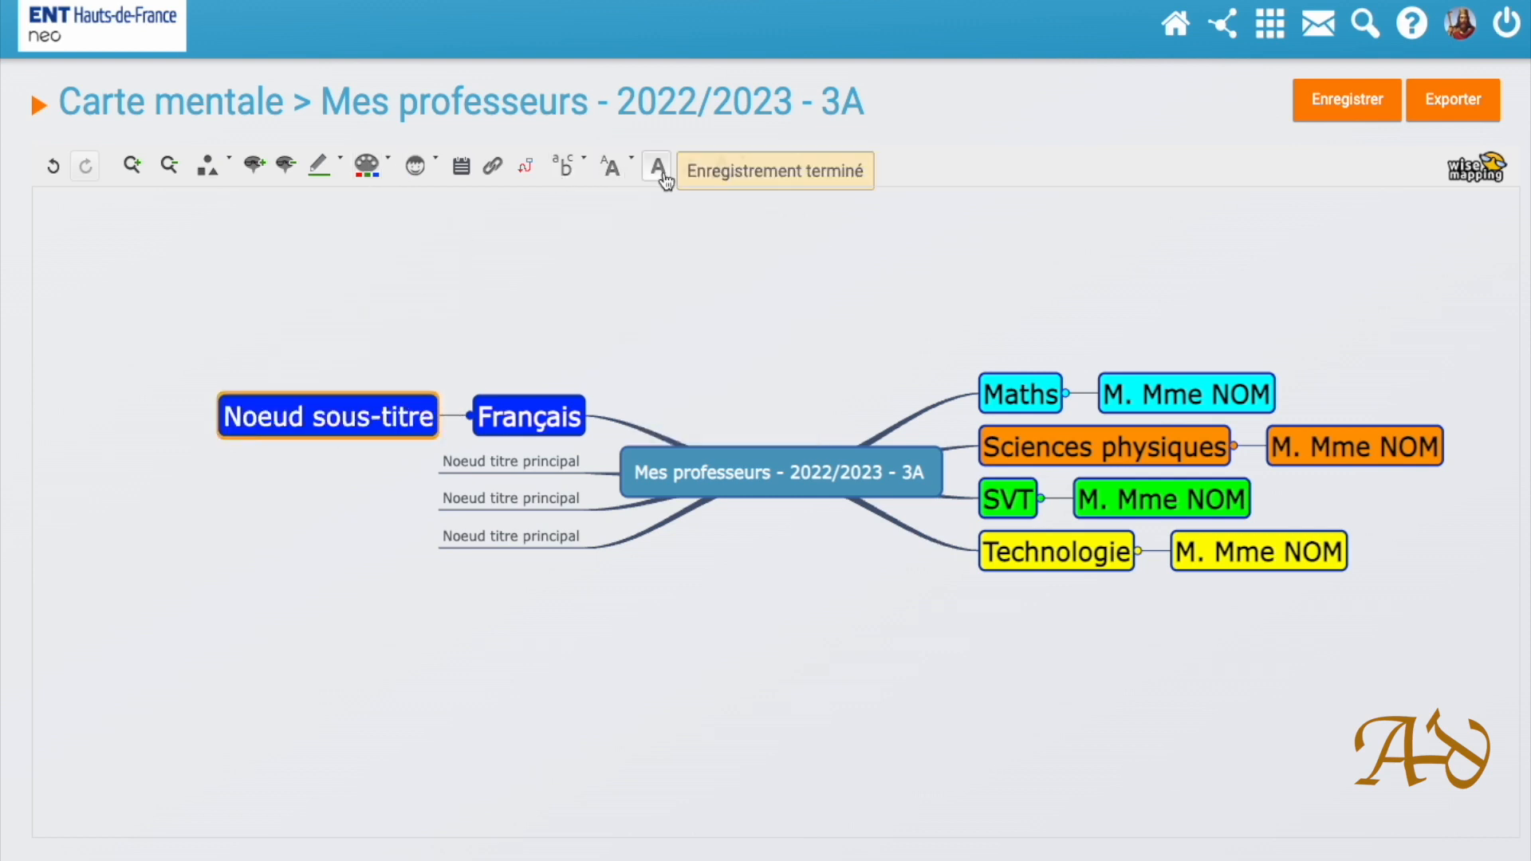
Copy the text "M. Mme NOM" from the Maths sub-node into the Français sub-node
double_click(1148, 394)
key(super+c)
double_click(376, 417)
key(super+v)
Add a main node below Technologie and name it "EPS"
double_click(1079, 657)
double_click(1056, 579)
text(EPS)
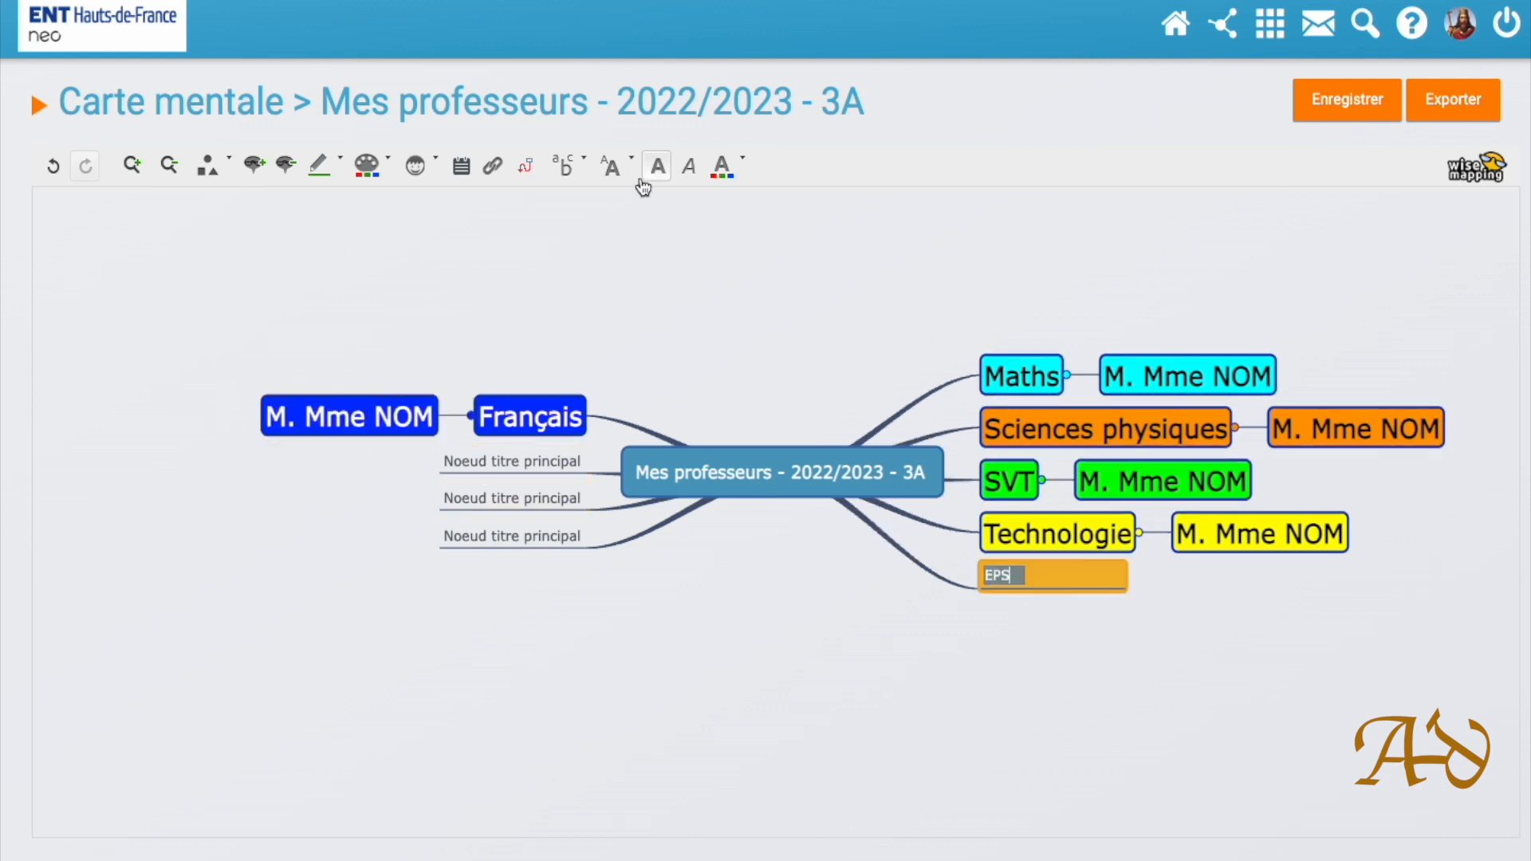
Format the EPS node as a rounded rectangle with a purple fill and white text in the Huge size
click(230, 167)
click(212, 279)
click(388, 166)
click(417, 251)
click(631, 165)
click(605, 333)
click(743, 167)
click(797, 236)
Add a sub-node to EPS and copy the text "M. Mme NOM" into it from the Technologie sub-node
double_click(1111, 592)
drag(1057, 600, 1089, 595)
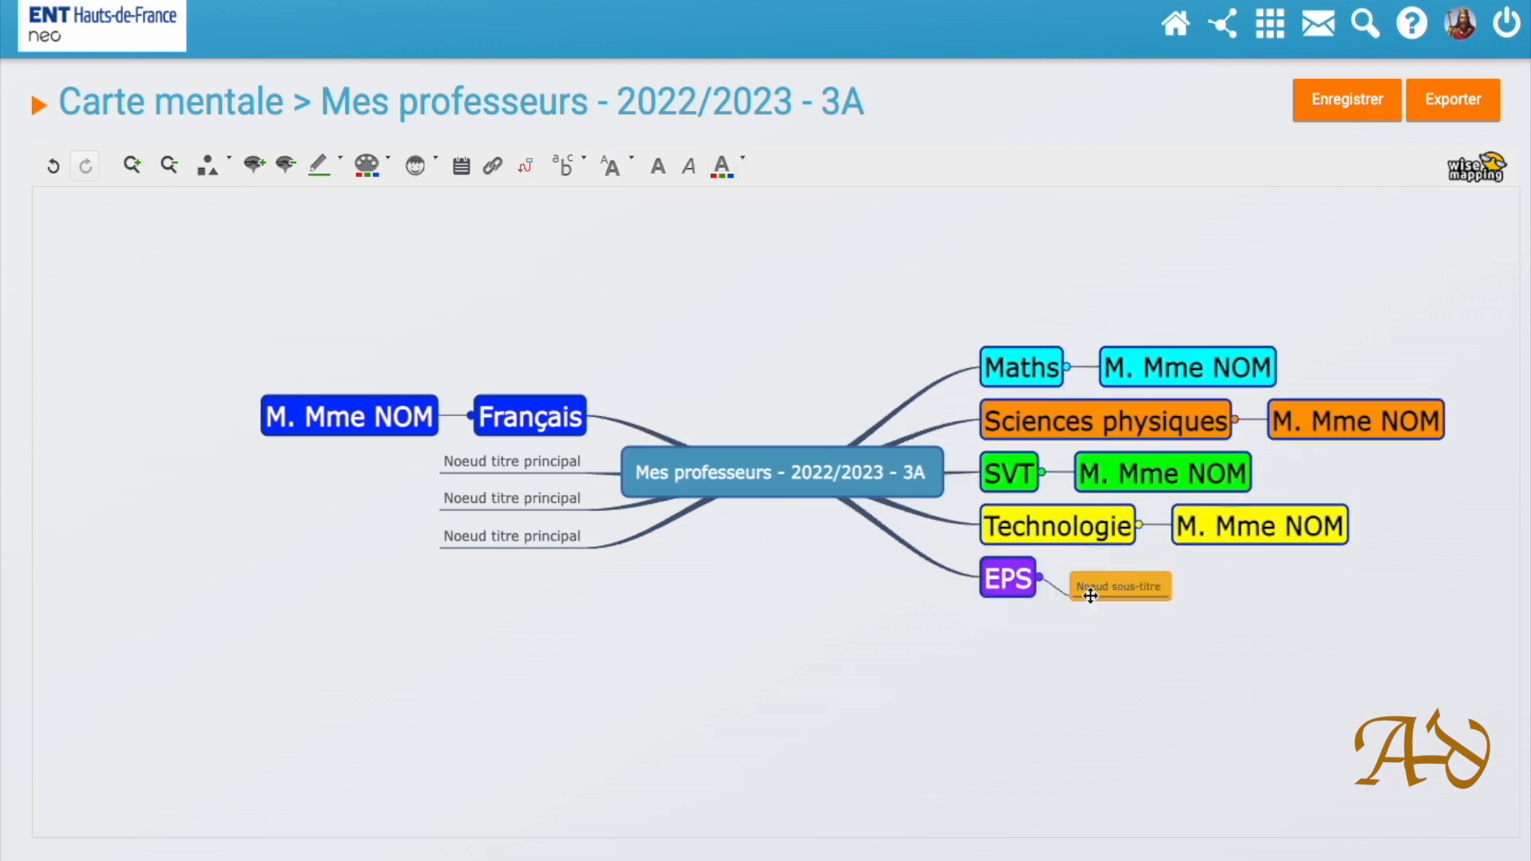
double_click(1258, 528)
key(super+c)
double_click(1125, 586)
key(super+v)
Format the EPS sub-node as a rounded rectangle with a purple fill and white text in the Huge size
click(229, 168)
click(213, 279)
click(389, 166)
click(418, 252)
click(630, 167)
click(606, 332)
click(741, 167)
click(797, 236)
Name the three untitled main nodes below Français "Anglais", "Espagnol" and "HG"
double_click(521, 469)
text(Anglais)
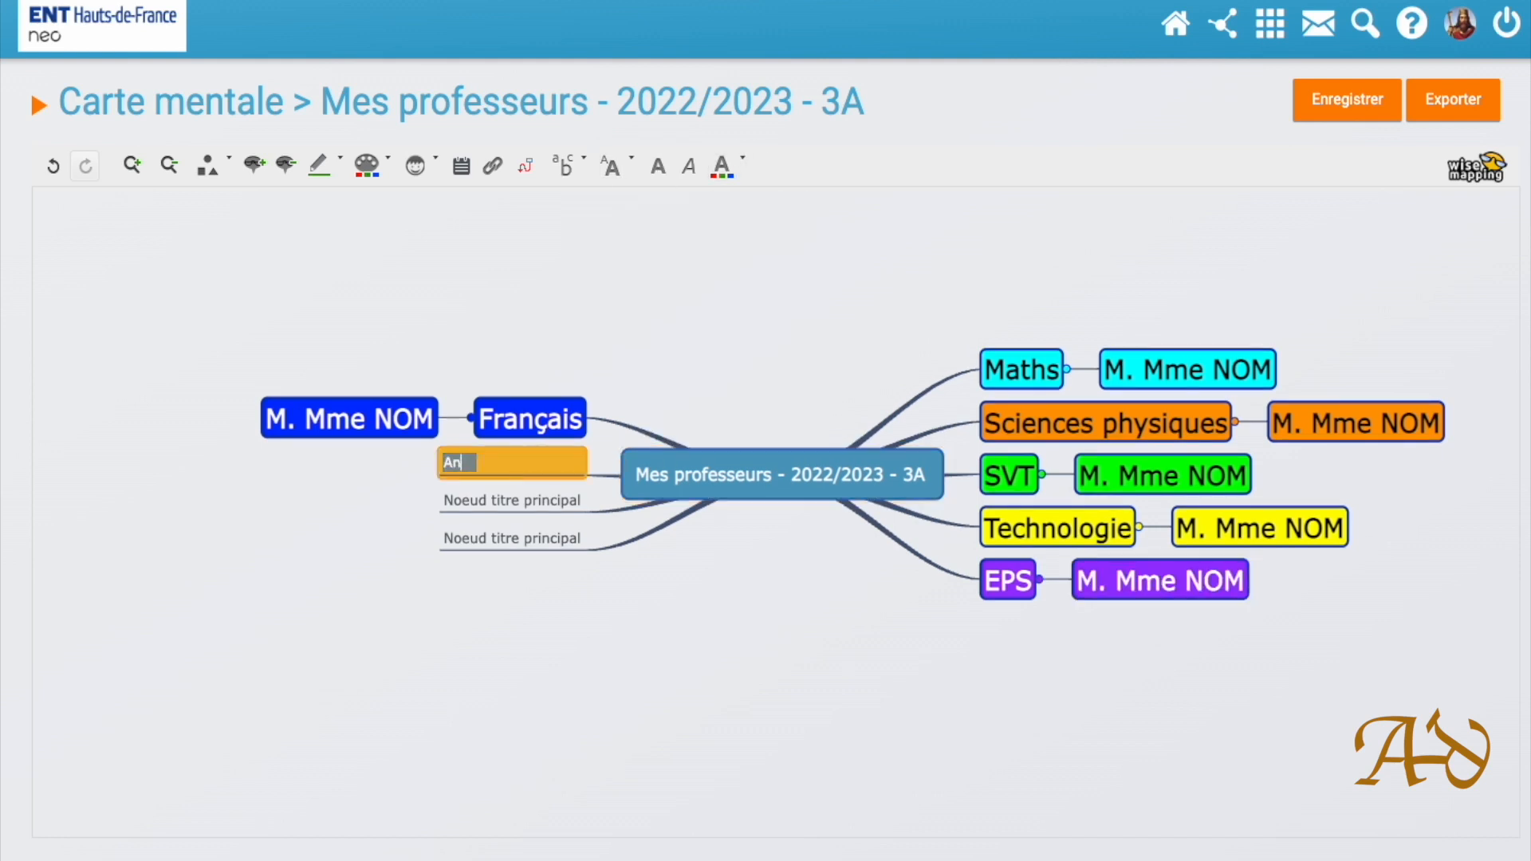
double_click(490, 500)
text(Espagnol)
double_click(527, 537)
text(HG)
Add two main nodes below HG and name them "Musique" and "Arts Plastiques"
double_click(584, 611)
double_click(543, 564)
text(Musique)
double_click(557, 594)
double_click(555, 585)
text(Ar)
Create new nodes and attach one as a sub-node to each of Anglais, Espagnol, HG, Musique and Arts Plastiques
double_click(552, 654)
drag(510, 599, 456, 456)
double_click(523, 683)
double_click(524, 683)
drag(507, 603, 455, 488)
double_click(543, 686)
drag(508, 602, 430, 570)
double_click(546, 687)
Format the Anglais node as a rounded rectangle with a light pink fill and Huge text
click(570, 429)
click(223, 166)
click(223, 241)
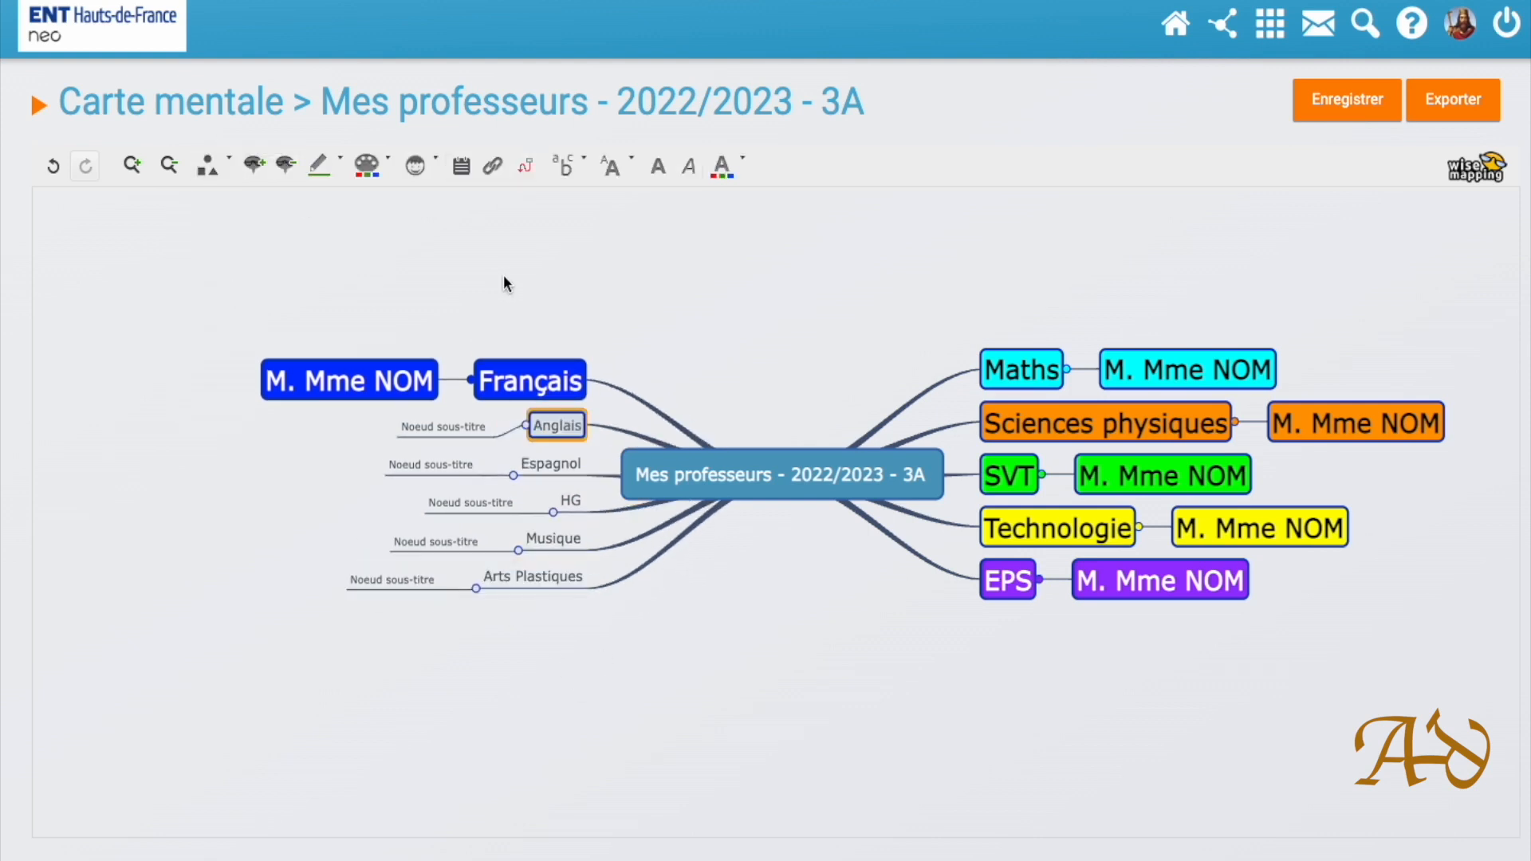
click(367, 165)
click(443, 283)
click(611, 166)
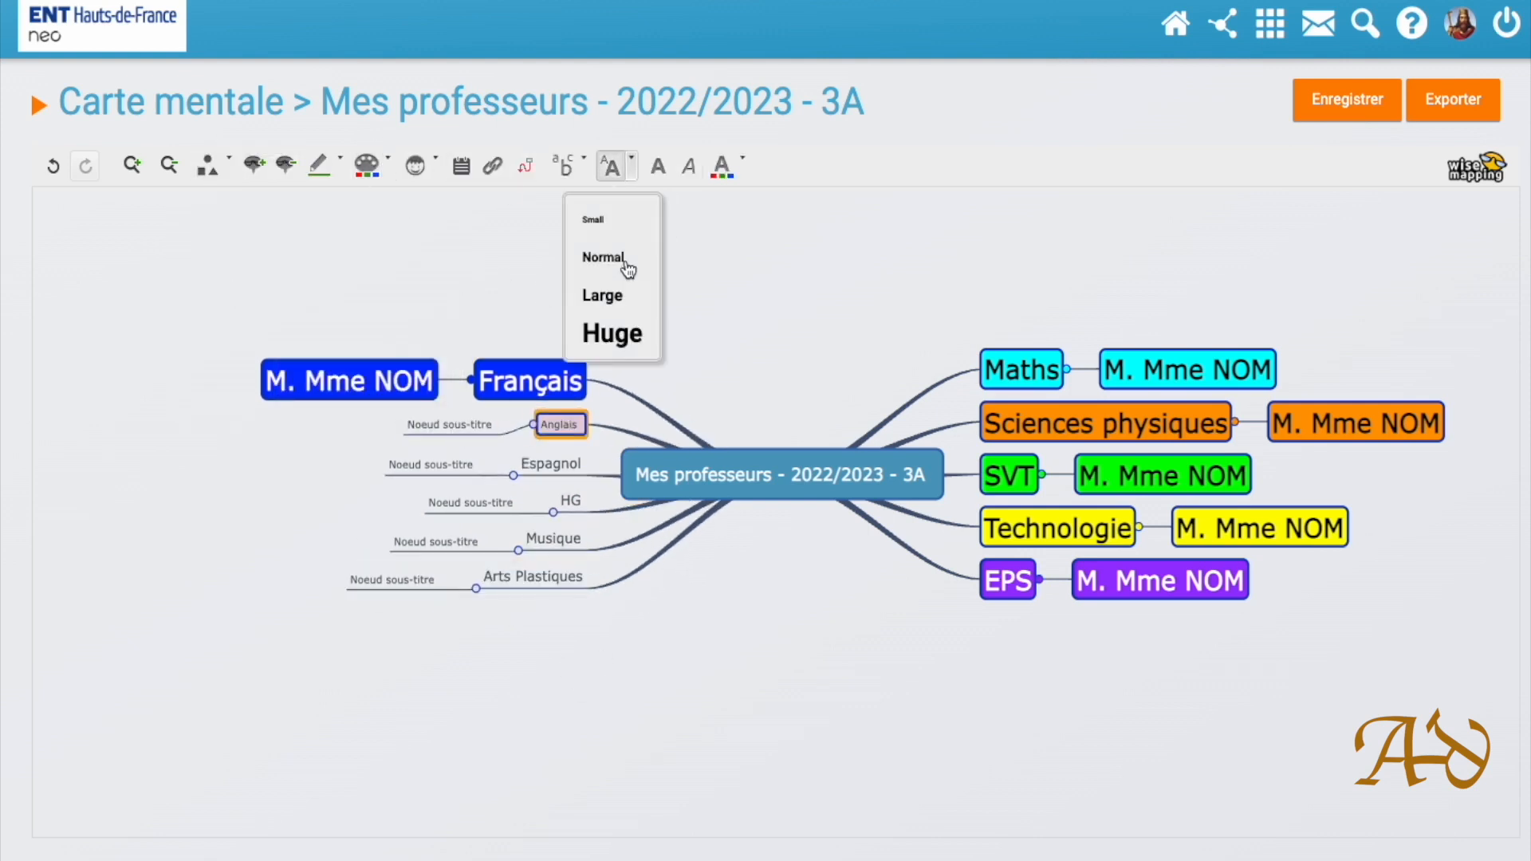
click(615, 331)
Format the Anglais sub-node as a rounded rectangle with a light pink fill and black text in the Huge size
click(419, 431)
click(207, 166)
click(211, 276)
click(367, 165)
click(443, 280)
click(612, 167)
click(606, 331)
click(727, 169)
click(652, 226)
Paste "M. Mme NOM" into the sub-nodes of Anglais, Espagnol, HG, Musique and Arts Plastiques
double_click(405, 422)
key(ctrl+v)
double_click(431, 475)
key(ctrl+v)
double_click(470, 510)
key(ctrl+v)
double_click(447, 548)
key(ctrl+v)
double_click(416, 586)
Format the Espagnol node as a rounded rectangle with a red fill and white text in the Huge size
click(583, 479)
click(209, 166)
click(212, 275)
click(367, 166)
click(293, 252)
click(612, 168)
click(614, 334)
click(721, 166)
click(793, 226)
click(721, 166)
Format the Espagnol sub-node as a rounded rectangle with a red fill and white text in the Huge size
click(425, 482)
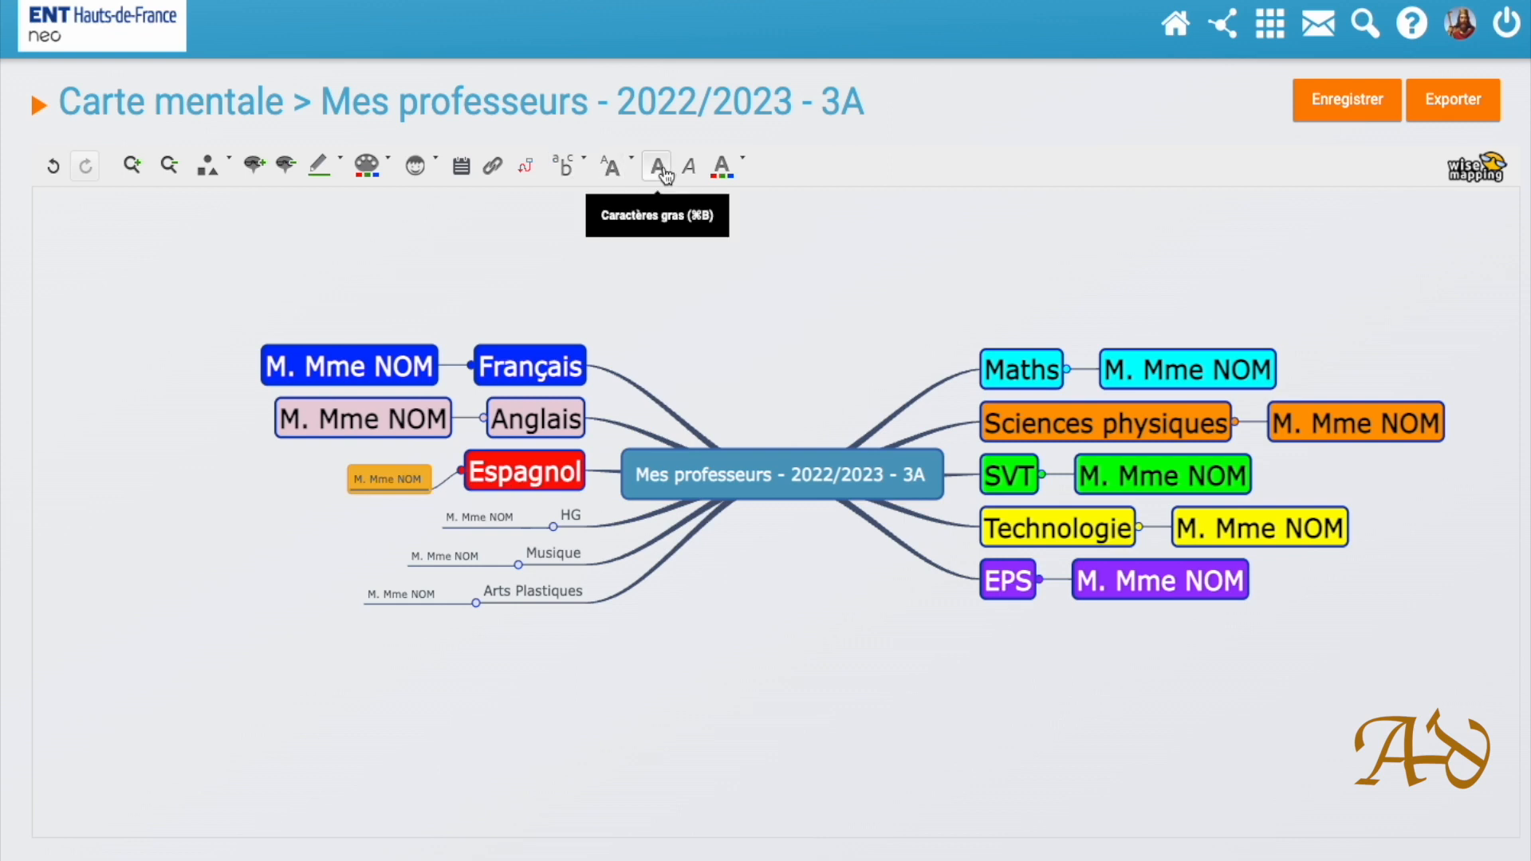
click(612, 167)
click(615, 334)
click(209, 166)
click(239, 263)
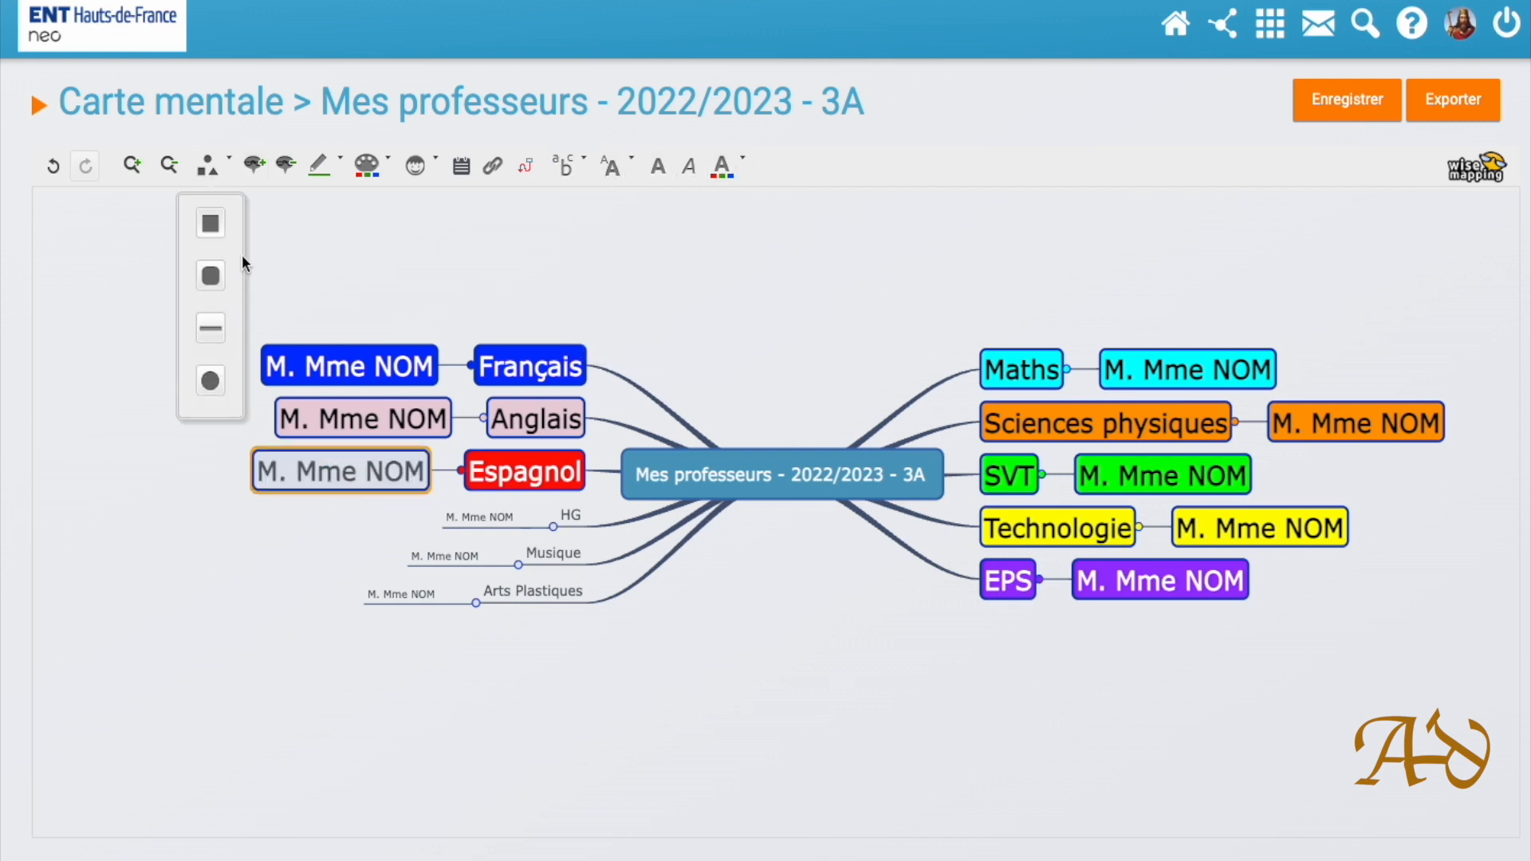
click(367, 166)
click(298, 250)
click(721, 166)
click(792, 223)
Format the HG node as a rounded rectangle with a brown fill and white text in the Huge size
click(571, 515)
click(209, 166)
click(239, 263)
click(385, 164)
click(384, 241)
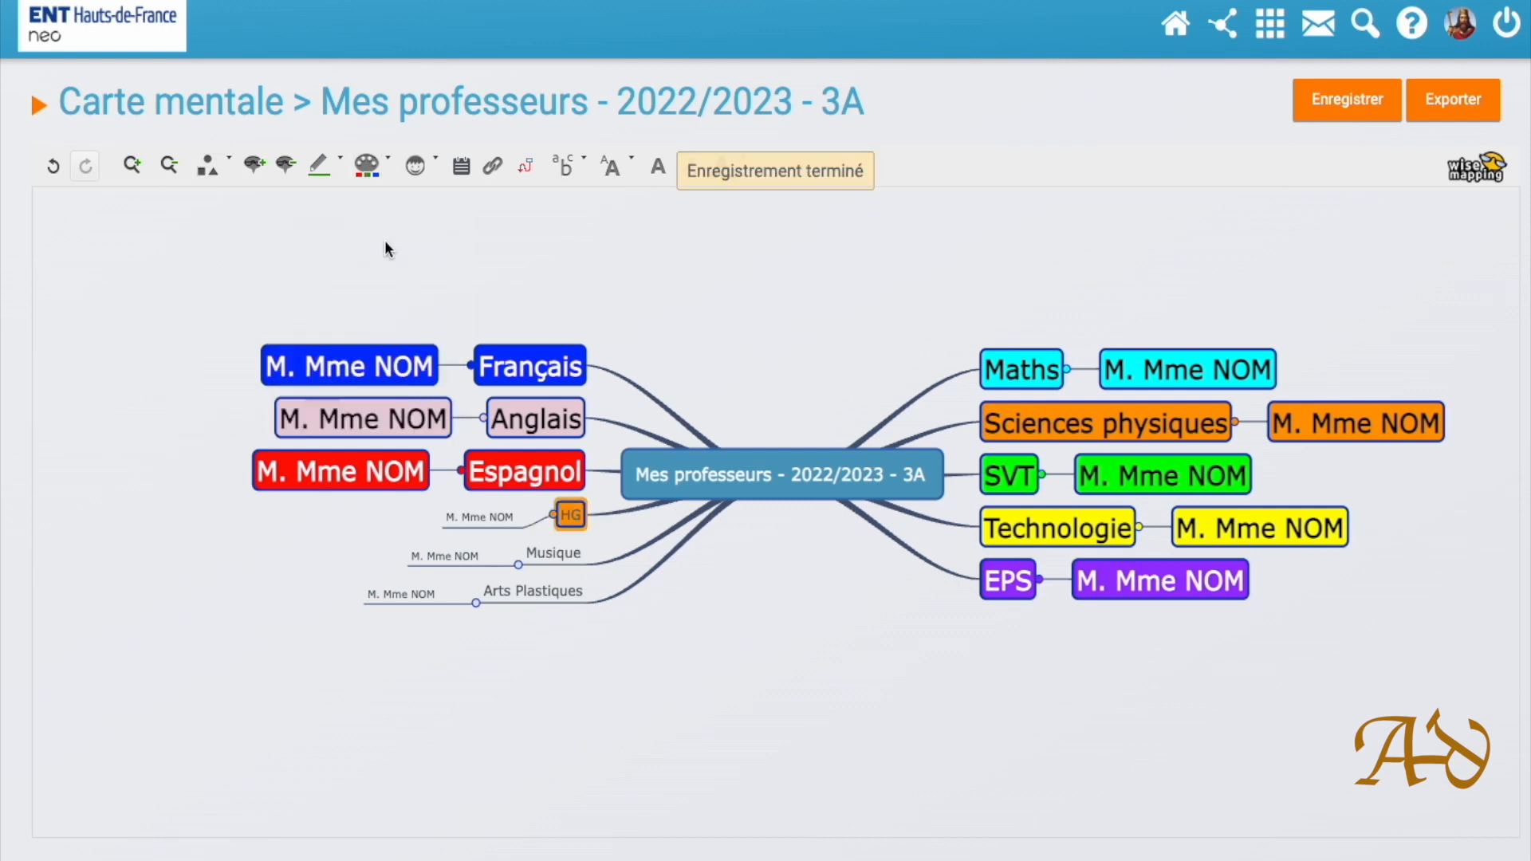
click(610, 166)
click(612, 334)
click(721, 165)
click(780, 227)
click(367, 166)
click(319, 363)
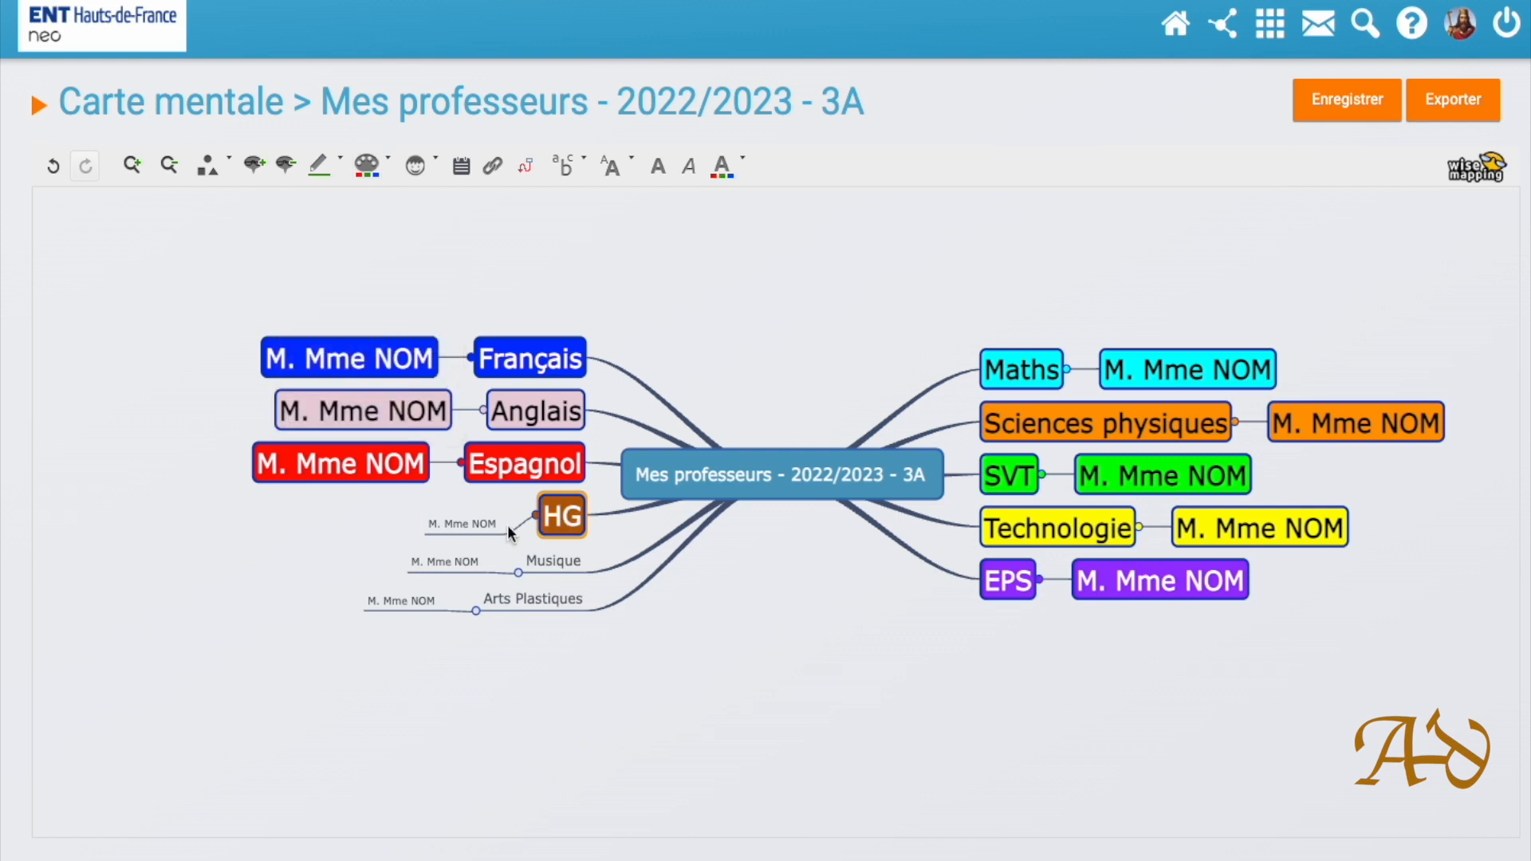
Try to give the HG sub-node a fill colour
click(463, 523)
click(367, 166)
click(385, 348)
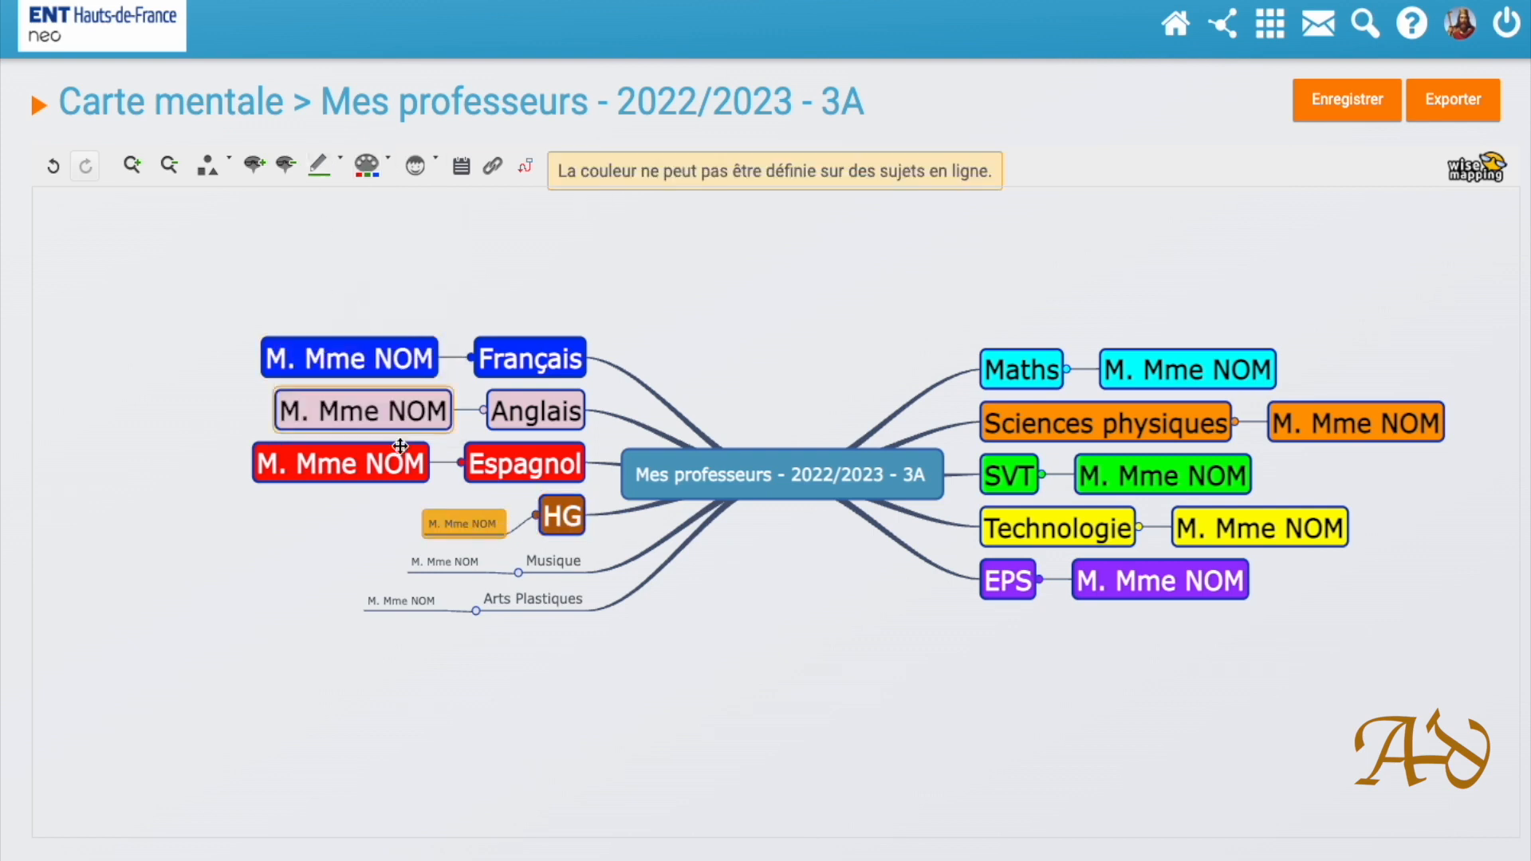
Format the HG sub-node as a rounded rectangle with a brown fill and white text in the Huge size
click(463, 521)
click(211, 166)
click(213, 274)
click(367, 166)
click(320, 364)
click(621, 170)
click(614, 341)
click(724, 169)
click(791, 228)
Format the Musique node as a rounded rectangle with a pale cream fill and black text in the Huge size
click(568, 553)
click(207, 166)
click(215, 266)
click(366, 166)
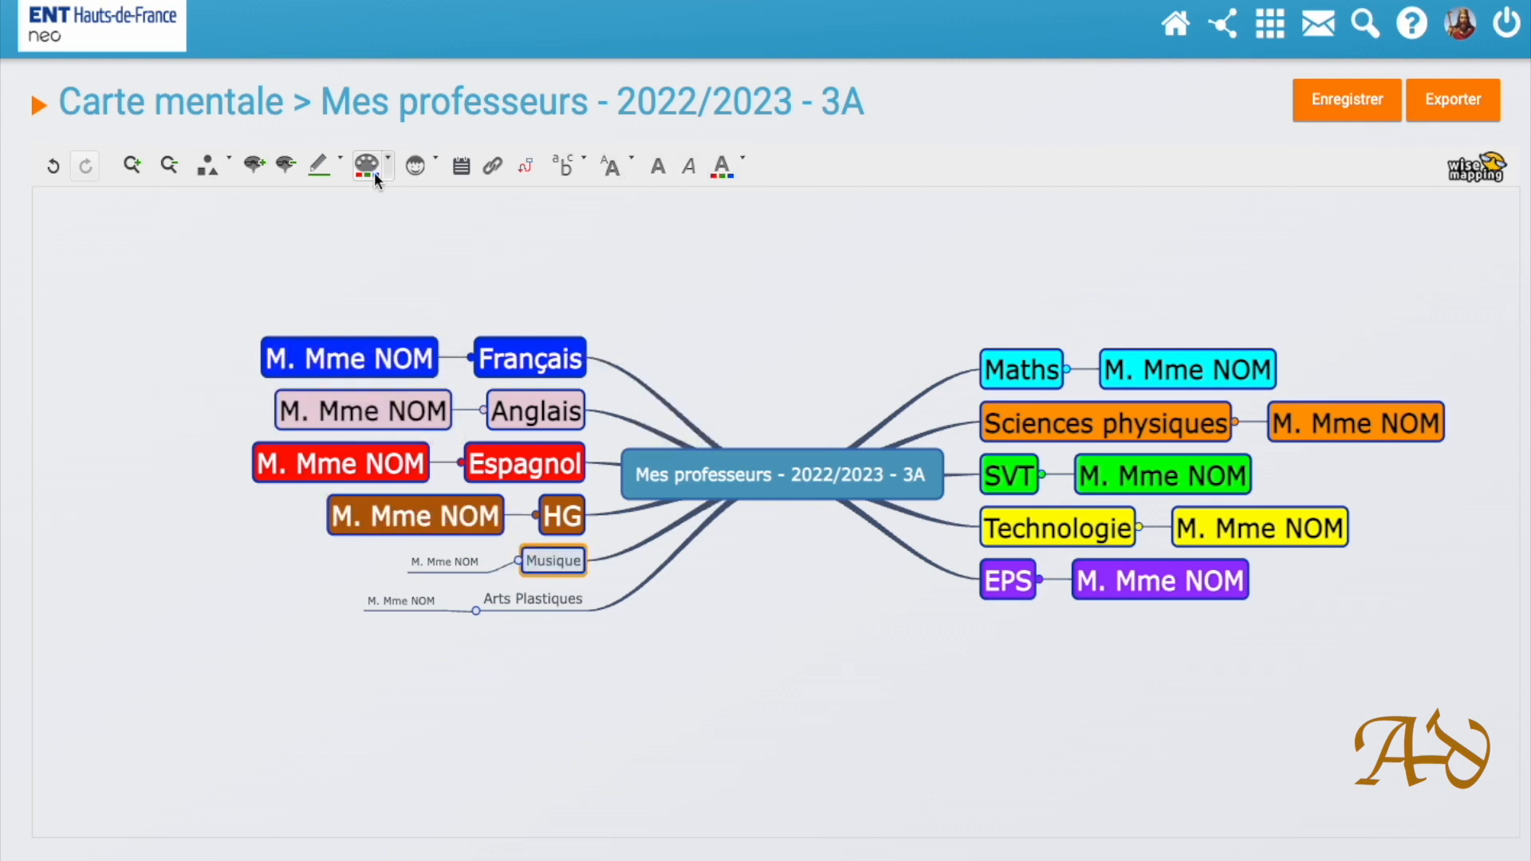
click(582, 169)
click(614, 334)
click(722, 167)
click(653, 226)
Format the Musique sub-node as a rounded rectangle with a pale cream fill and black text in the Huge size
click(397, 569)
click(207, 166)
click(216, 270)
click(385, 164)
click(342, 287)
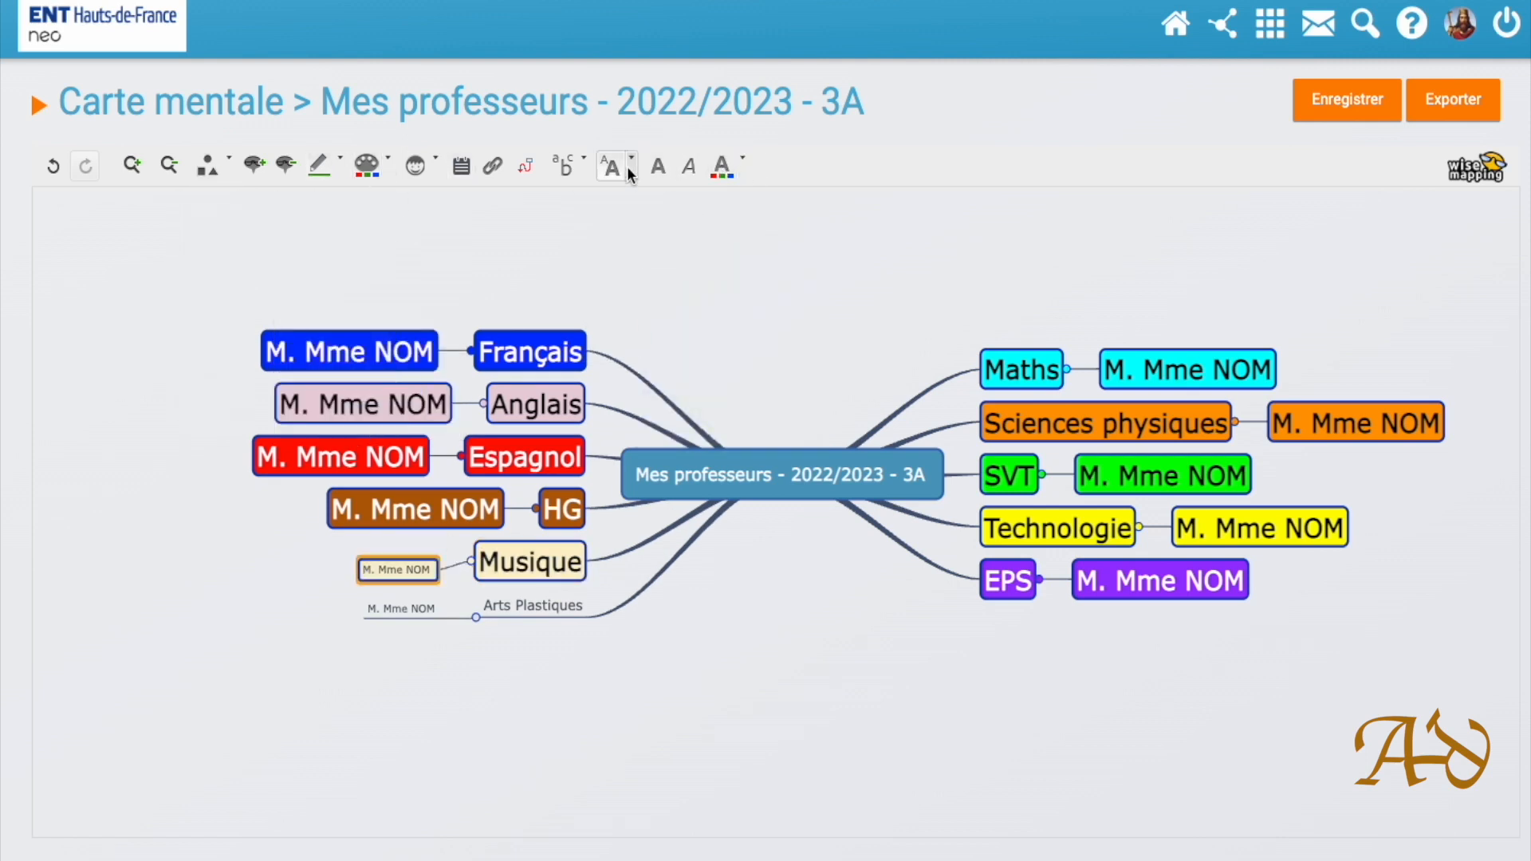
click(627, 166)
click(610, 338)
click(723, 166)
click(653, 224)
Format the Arts Plastiques node as a rounded rectangle with a pale blue-grey fill and black text in the Huge size
click(533, 606)
click(207, 165)
click(214, 269)
click(385, 164)
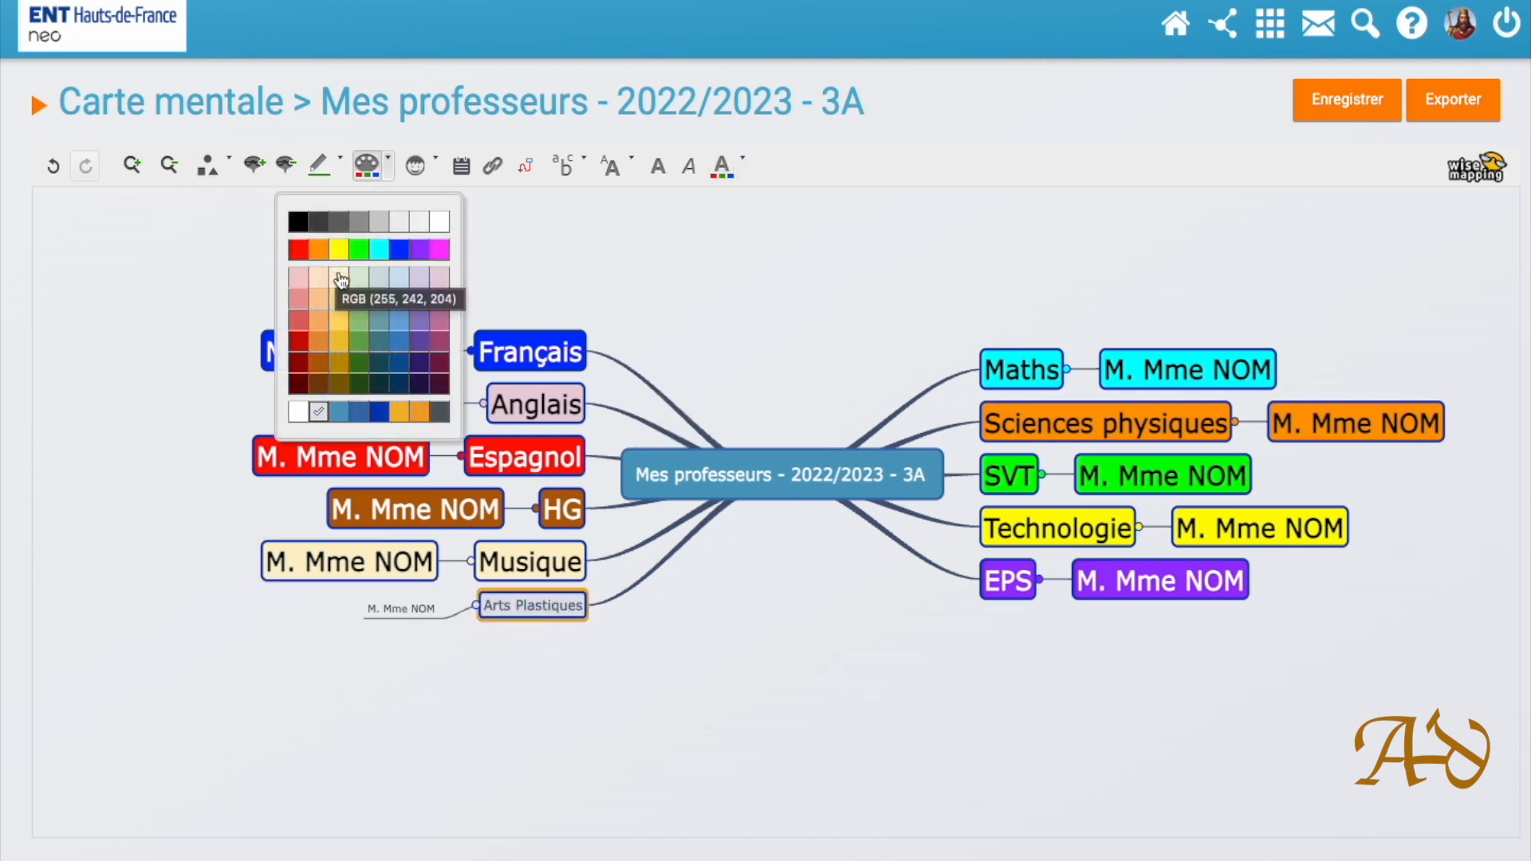
click(627, 166)
click(598, 256)
click(722, 166)
click(650, 225)
Format the Arts Plastiques sub-node as a rounded rectangle with a pale blue-grey fill and black Huge text
click(319, 612)
click(207, 166)
click(214, 273)
click(612, 166)
click(598, 257)
click(722, 166)
click(650, 226)
Add a main node below Arts Plastiques, reattach it as a second Arts Plastiques sub-node, and delete it
click(748, 462)
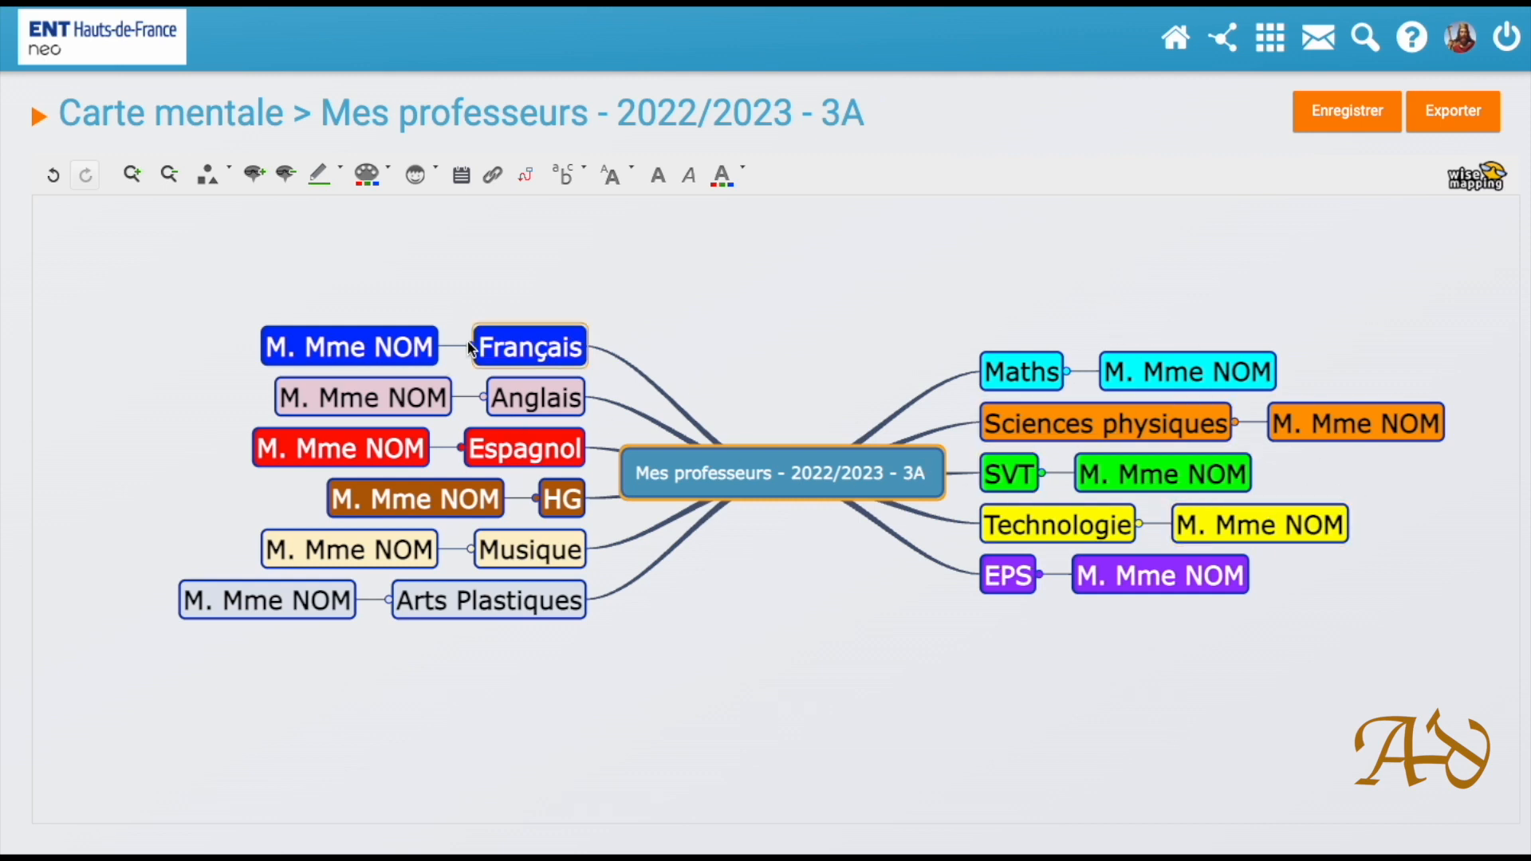
double_click(427, 710)
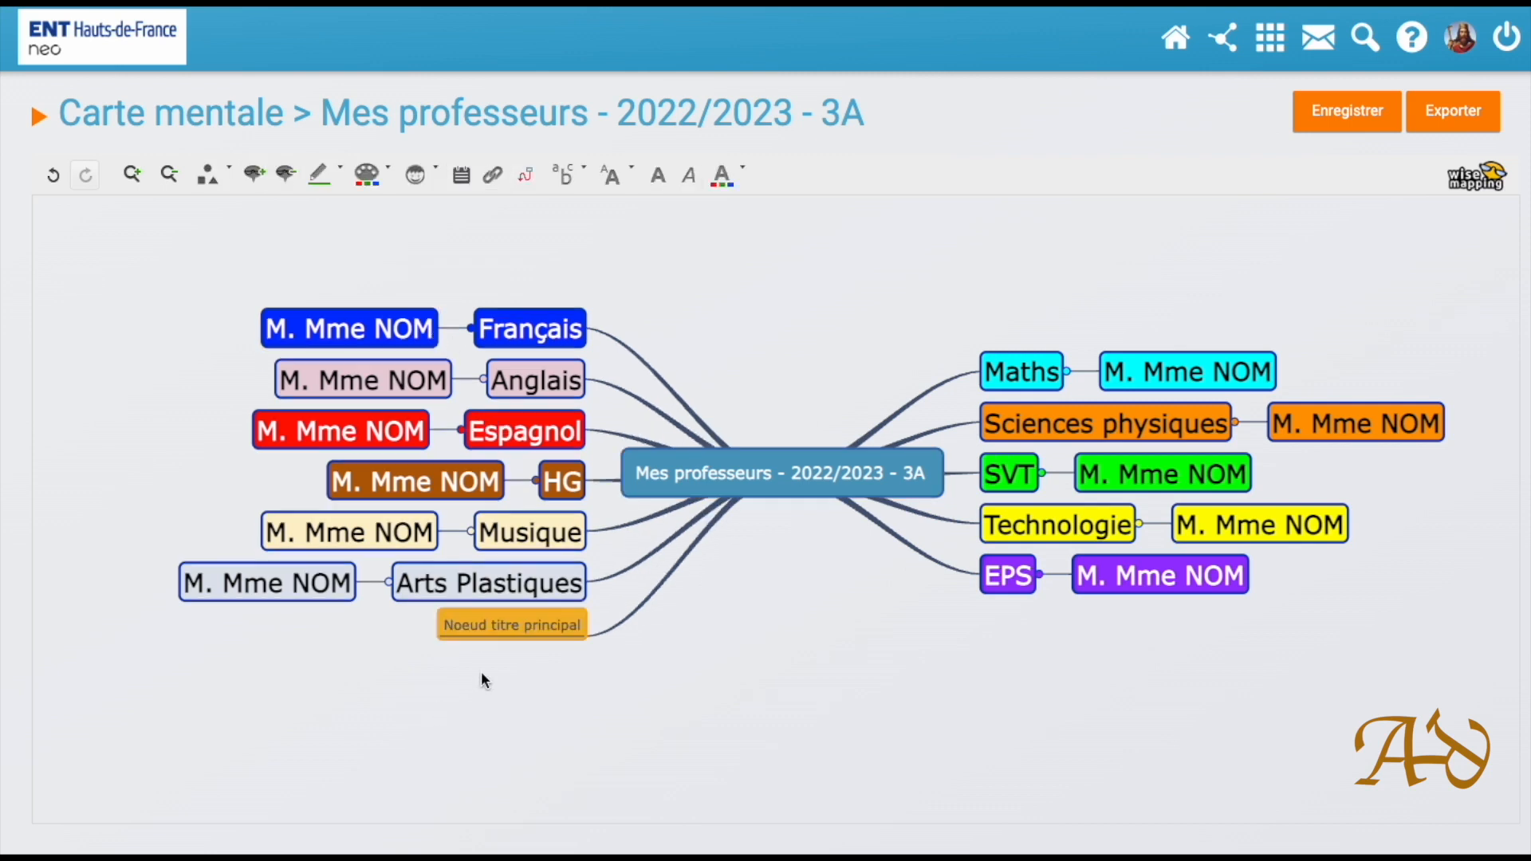
drag(523, 634, 336, 618)
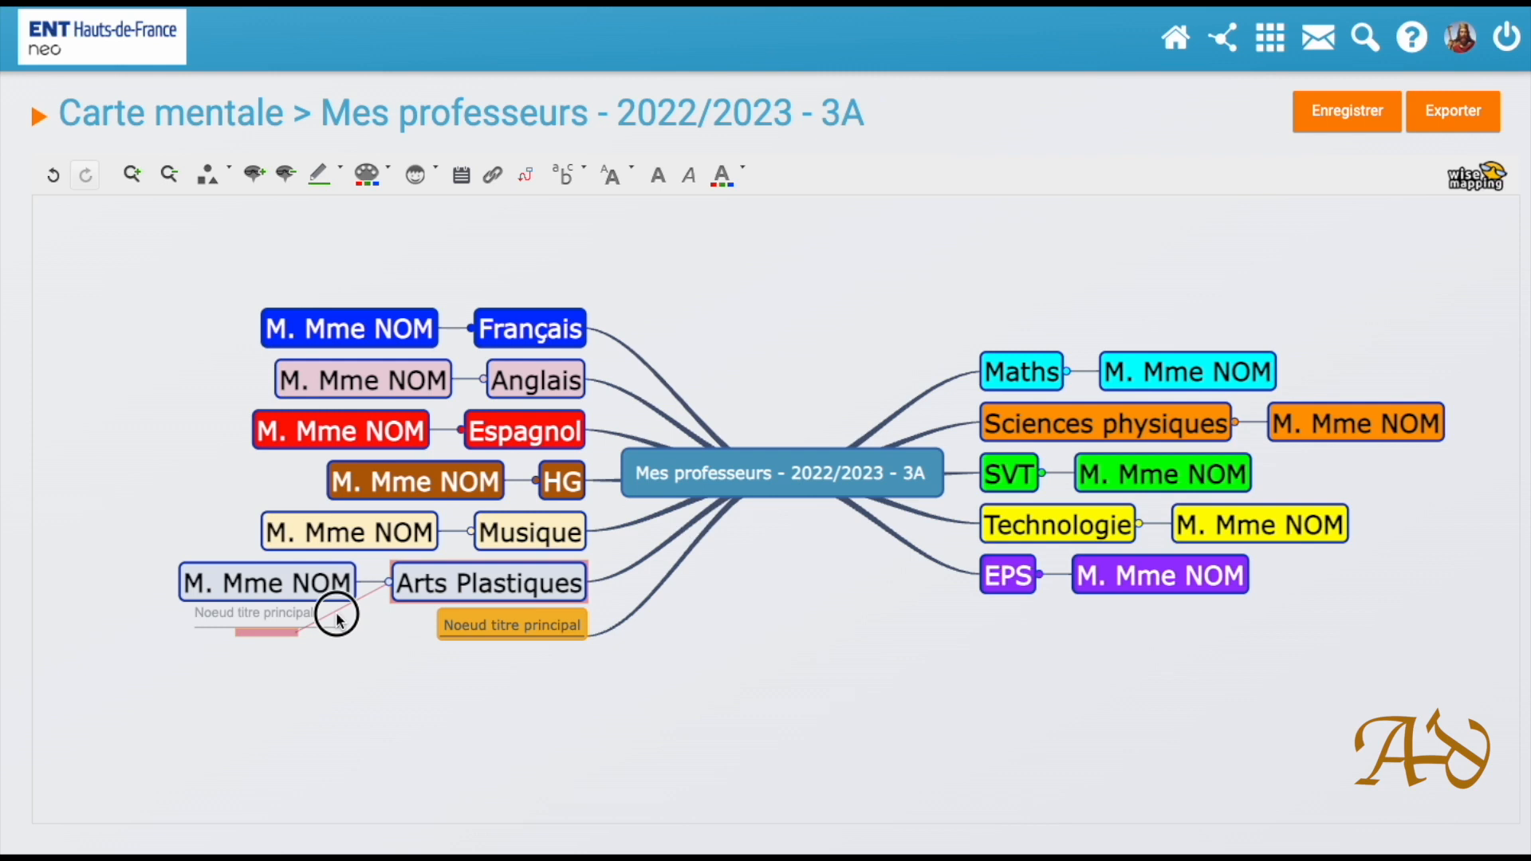
drag(337, 618, 346, 623)
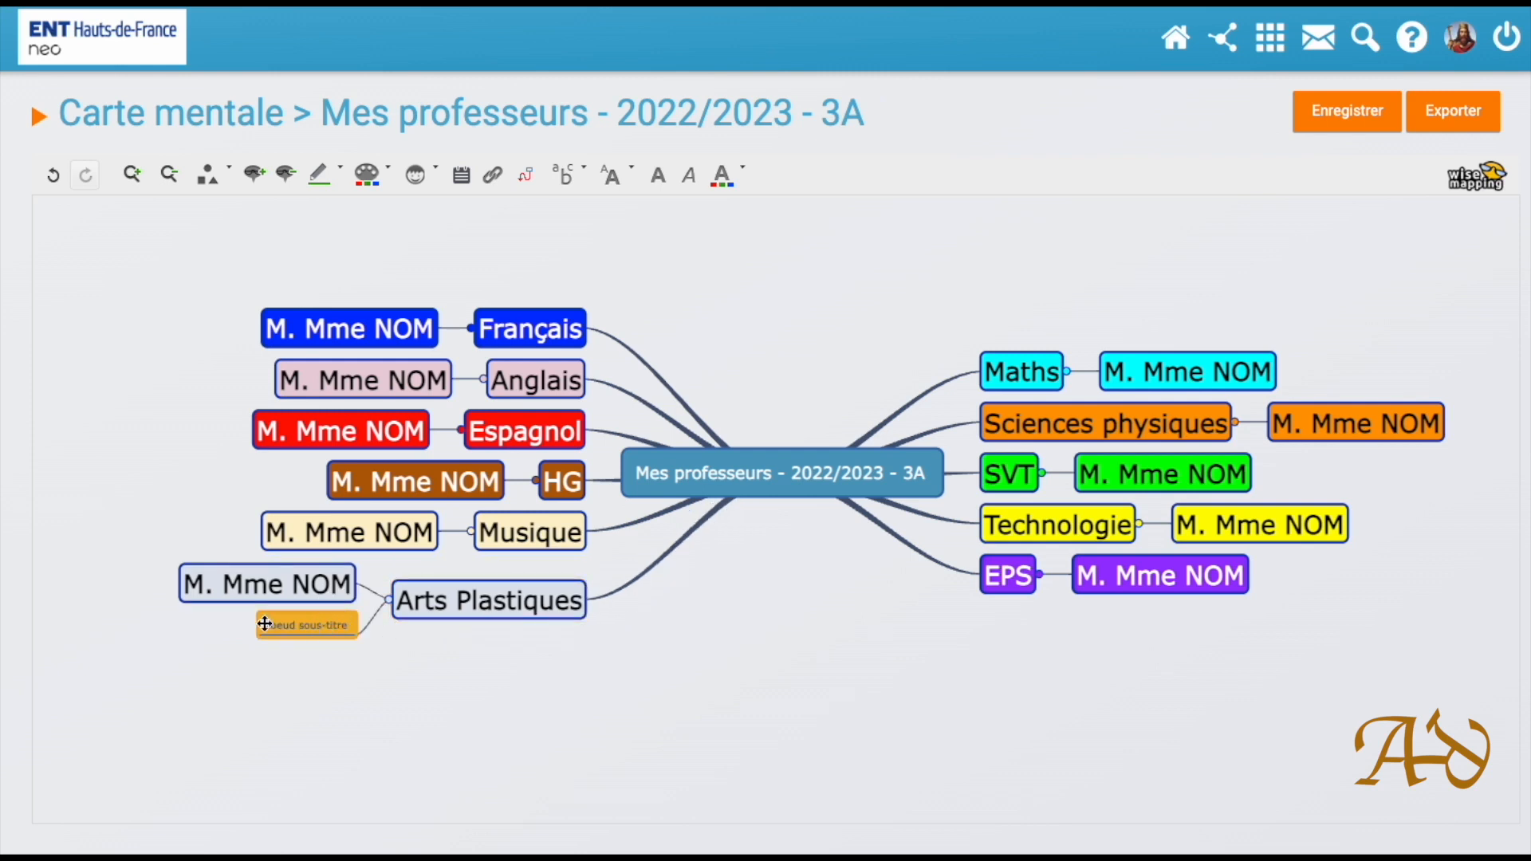
click(344, 633)
click(289, 179)
Set the text of the central topic "Mes professeurs - 2022/2023 - 3A" to the Huge size
click(764, 486)
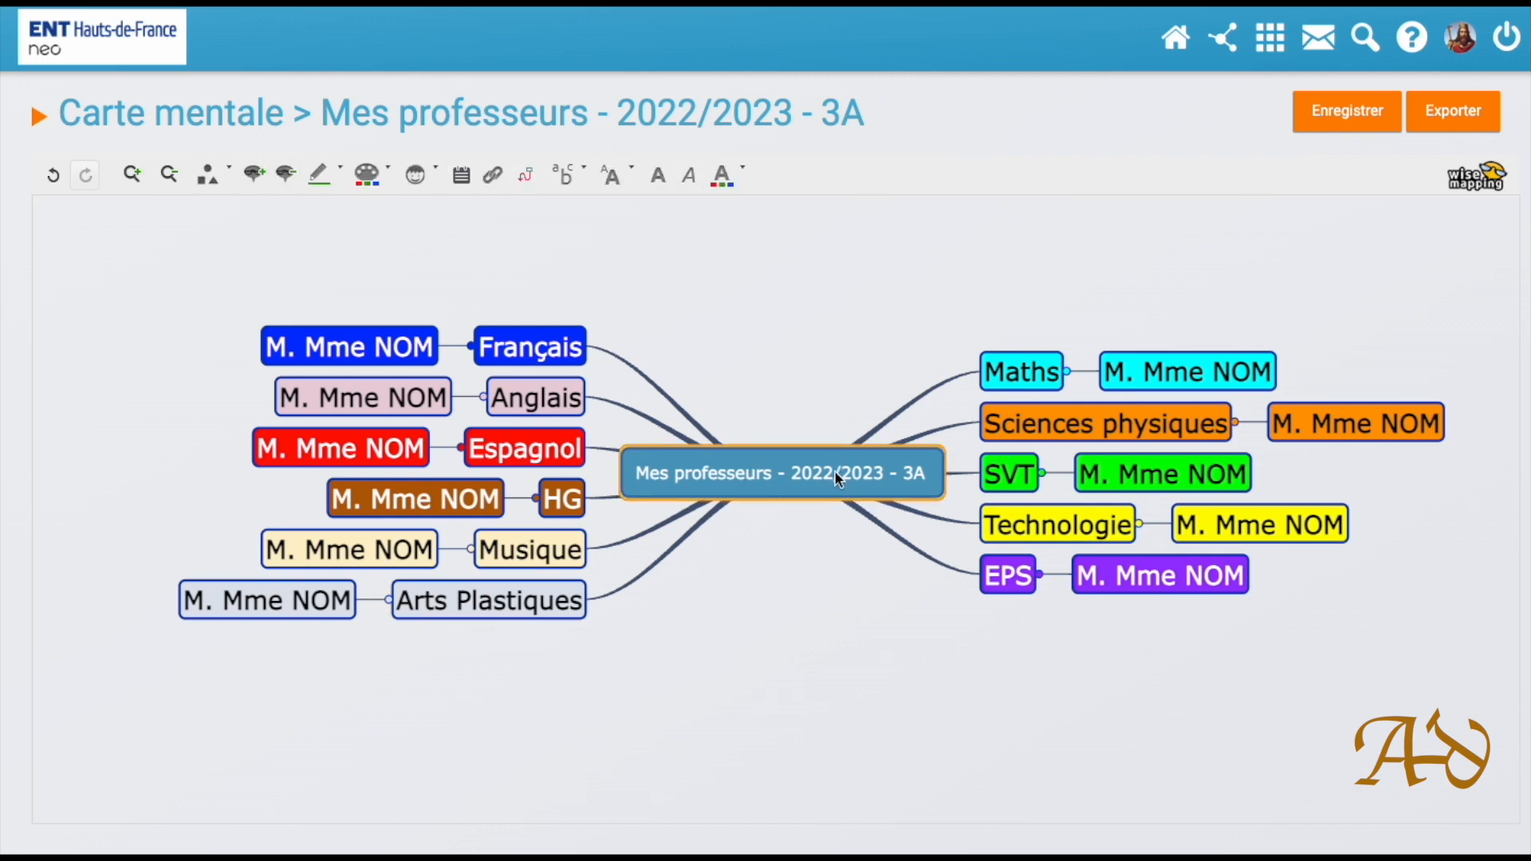
click(631, 175)
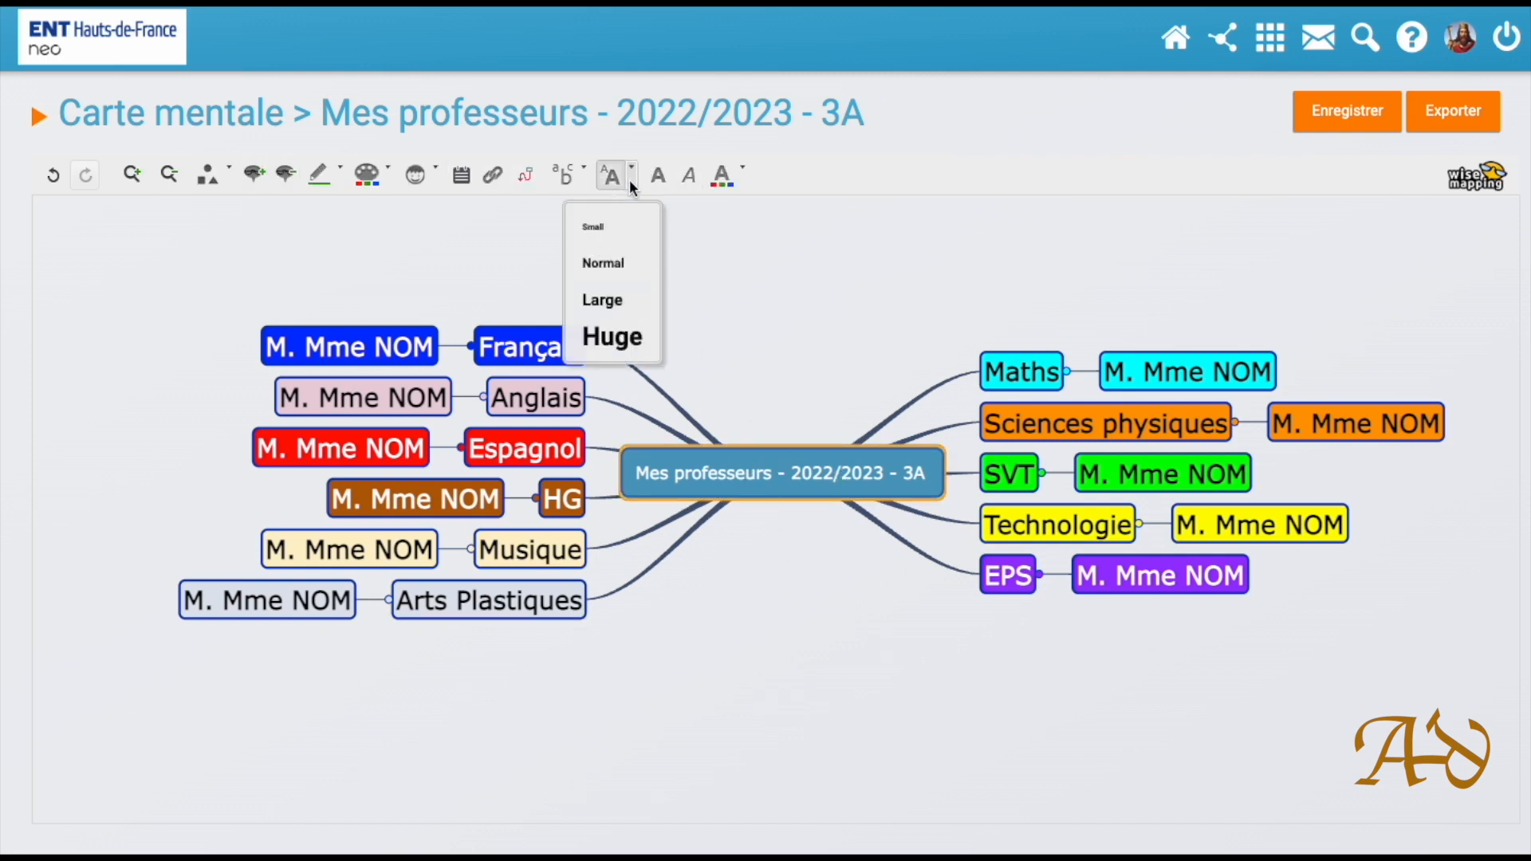
click(613, 337)
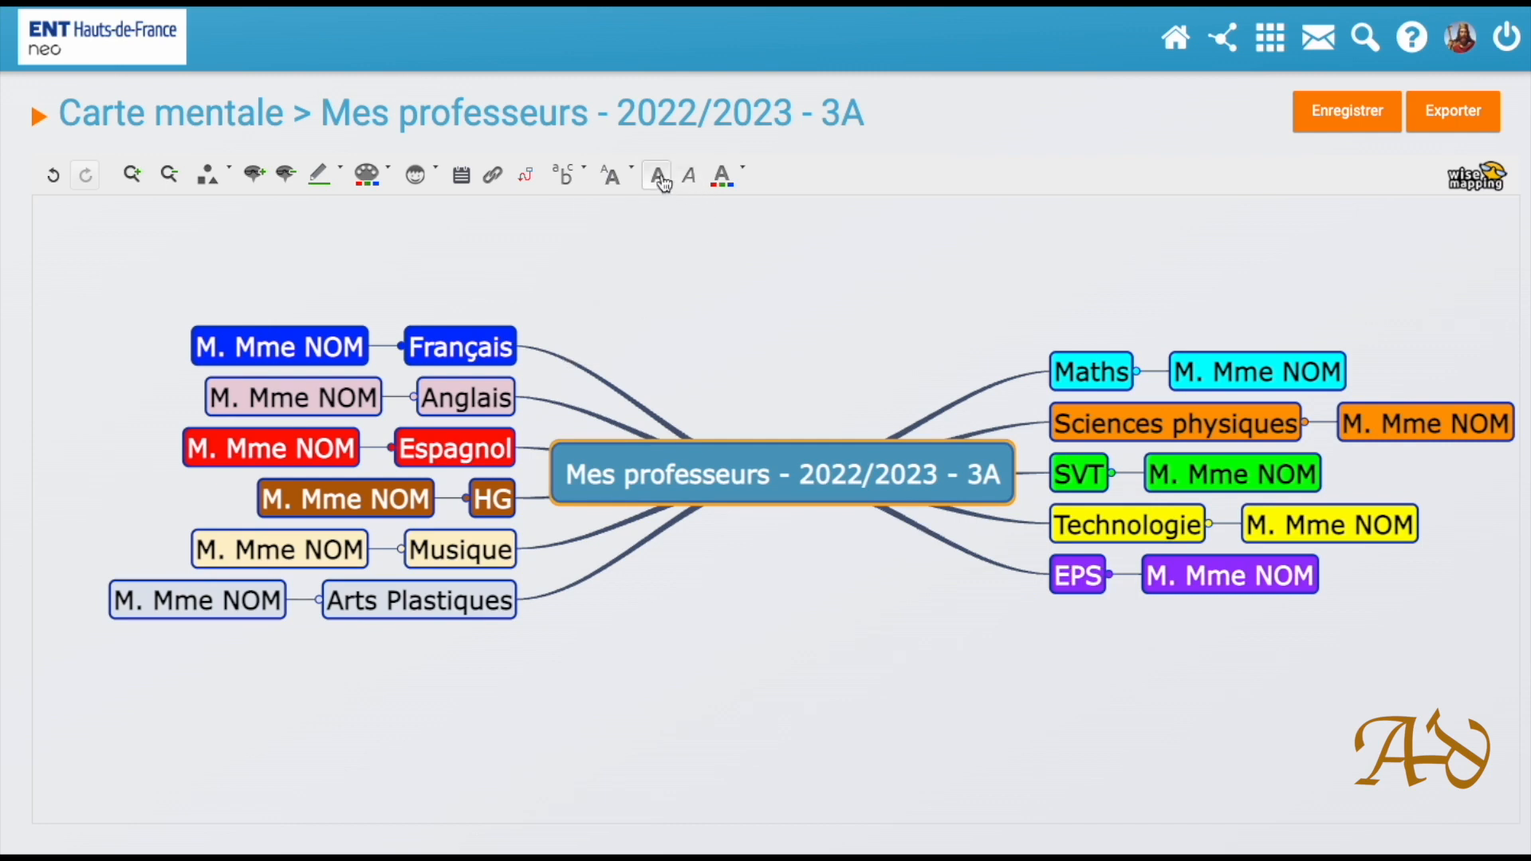
click(796, 607)
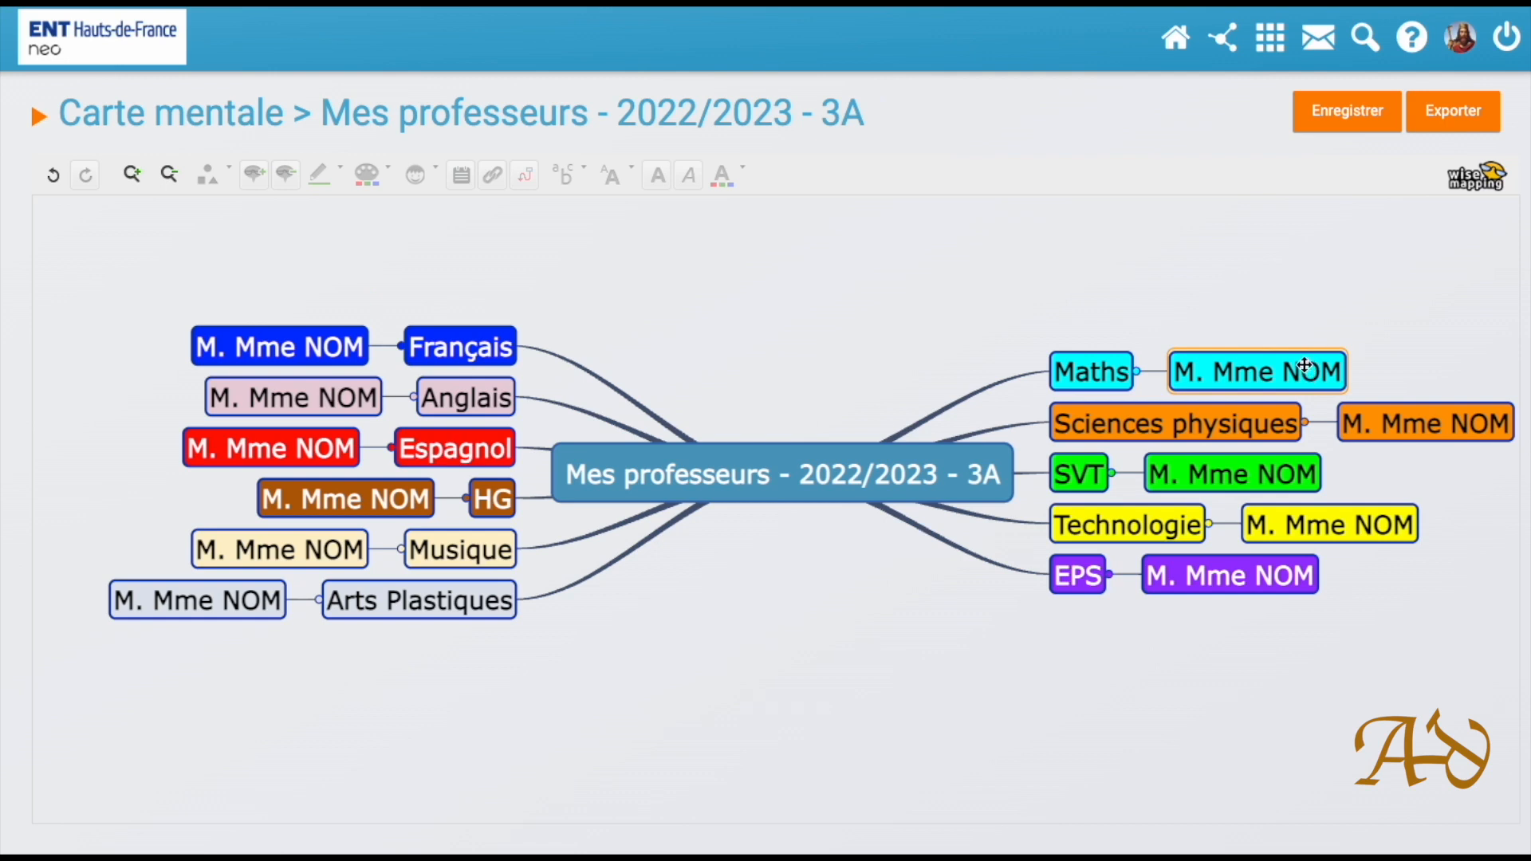
Save the mind map
click(1314, 213)
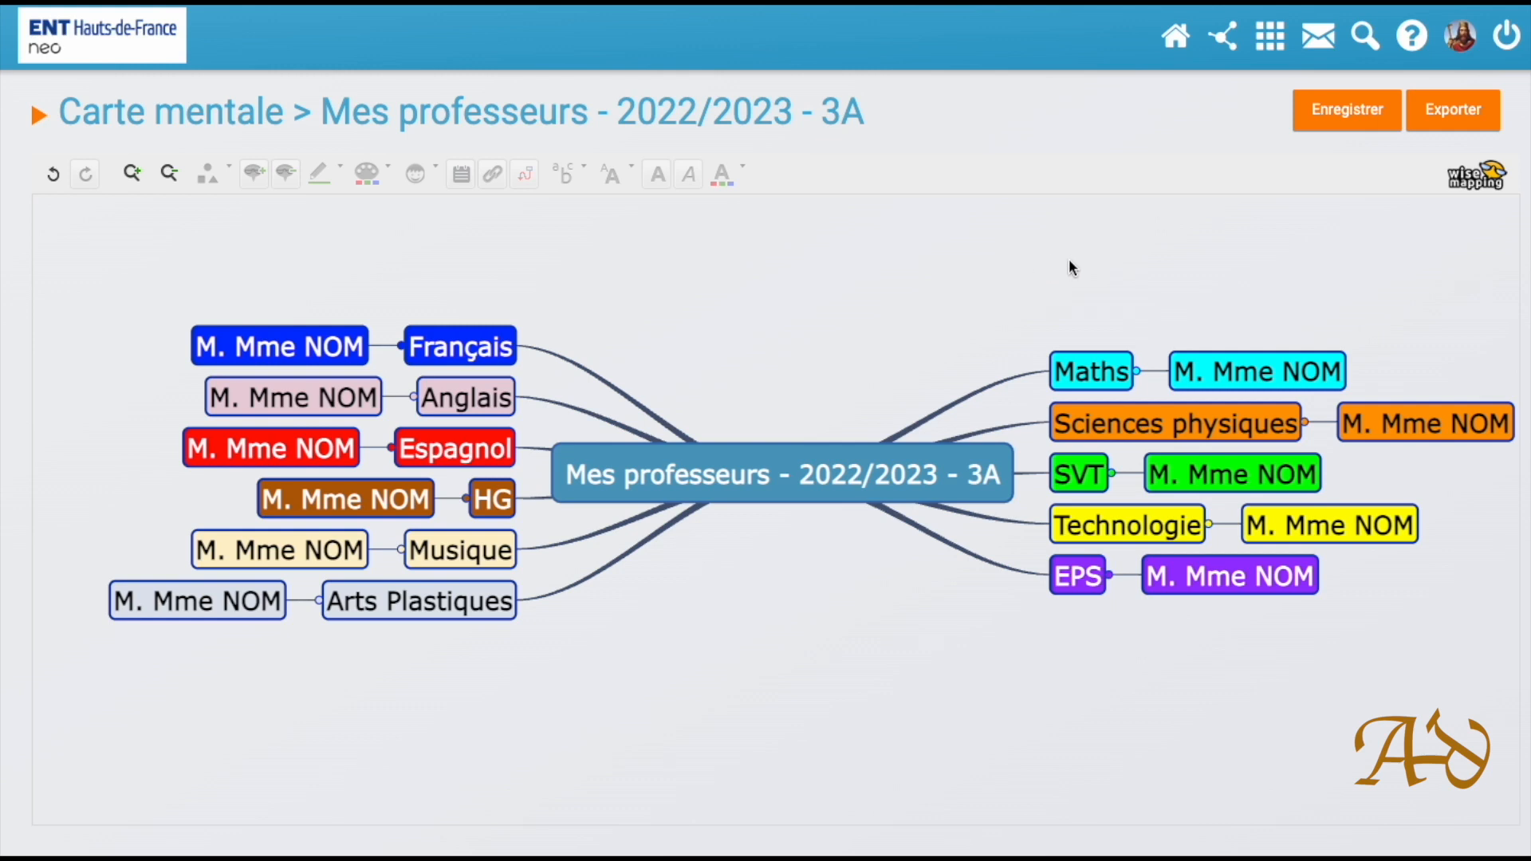
click(1329, 121)
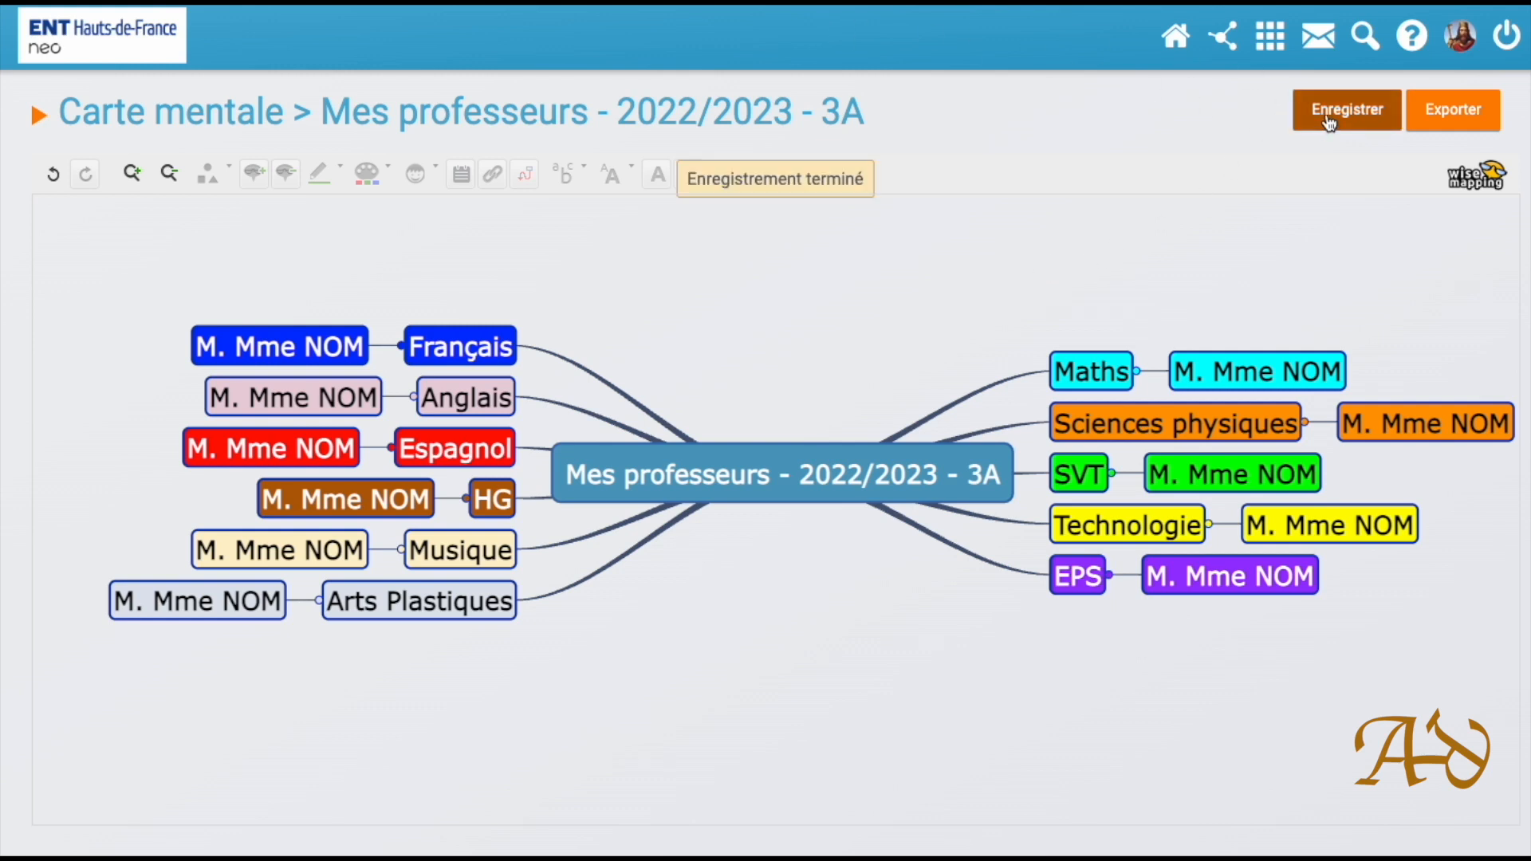